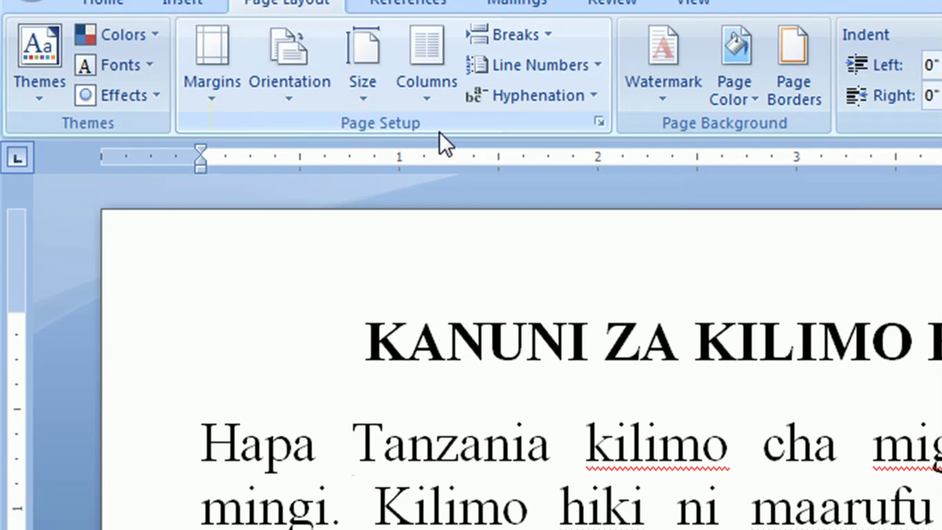
# - Set custom page margins: top and bottom 1", left 1.25", right 1.21"
pyautogui.click(338, 406)
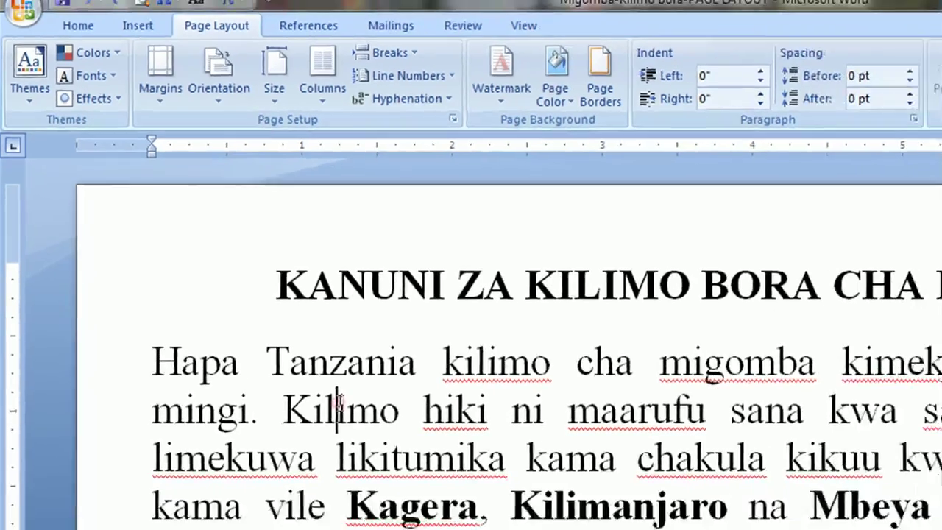
pyautogui.click(150, 109)
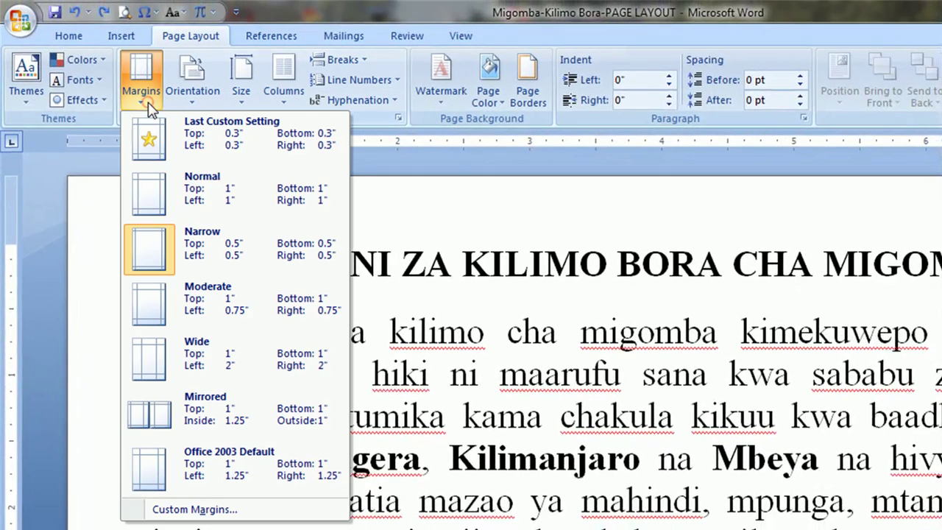
pyautogui.click(195, 509)
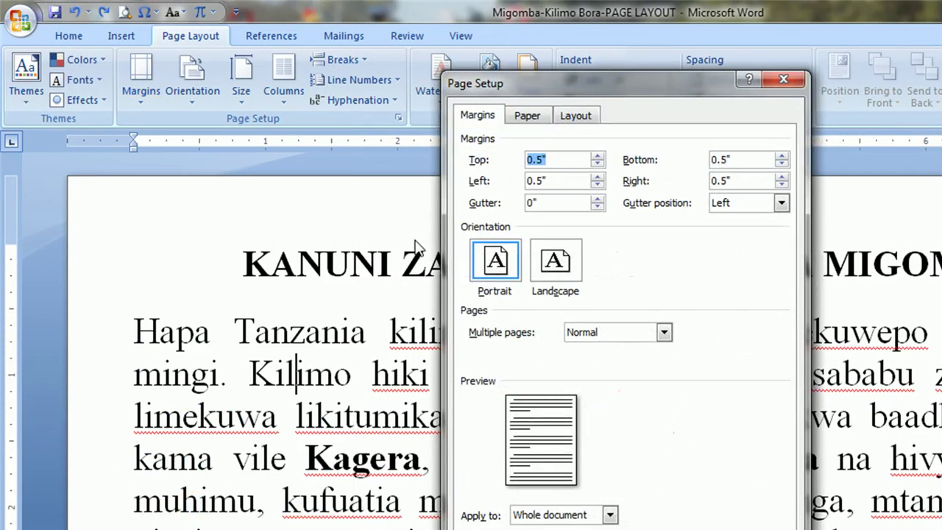
pyautogui.click(596, 176)
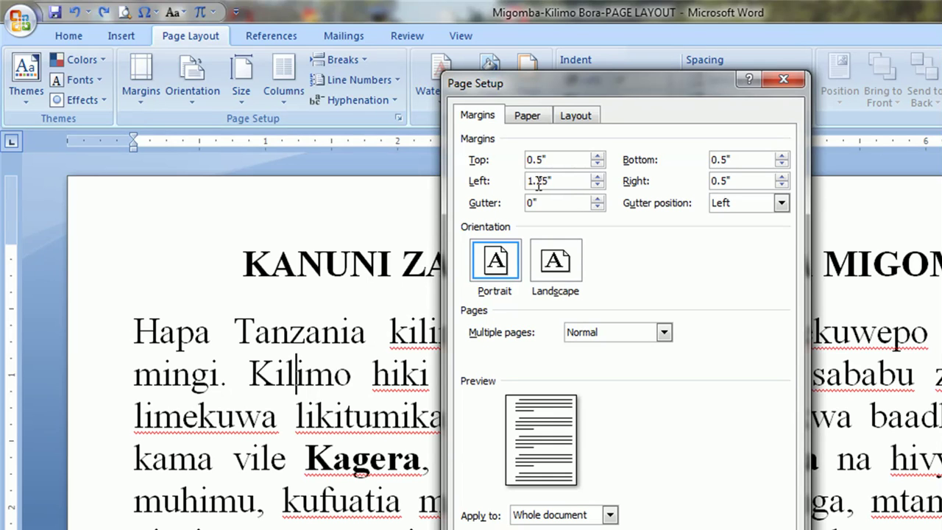
pyautogui.doubleClick(728, 180)
pyautogui.write('1.3')
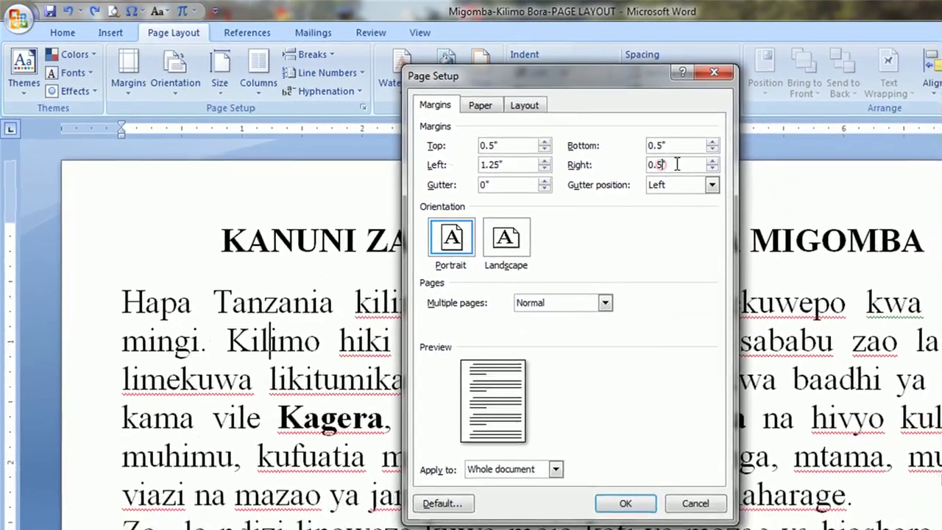
pyautogui.click(711, 168)
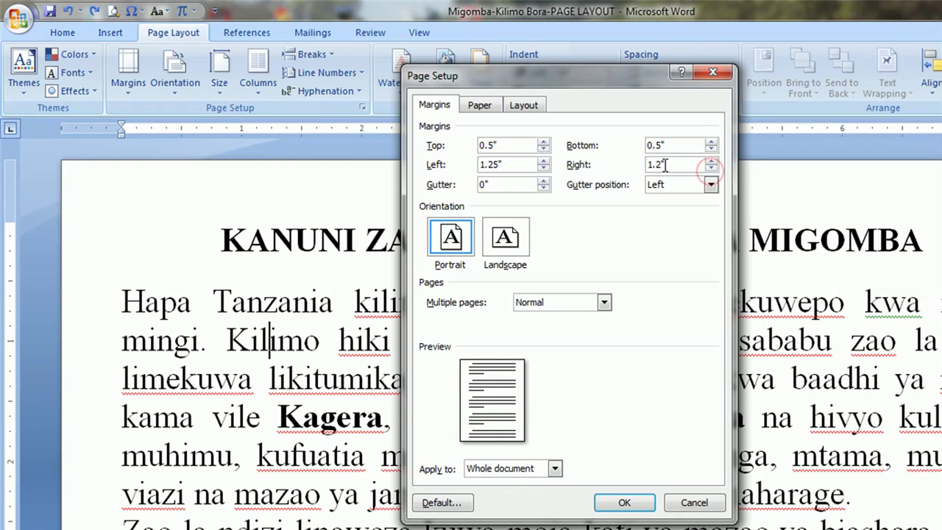
pyautogui.click(661, 164)
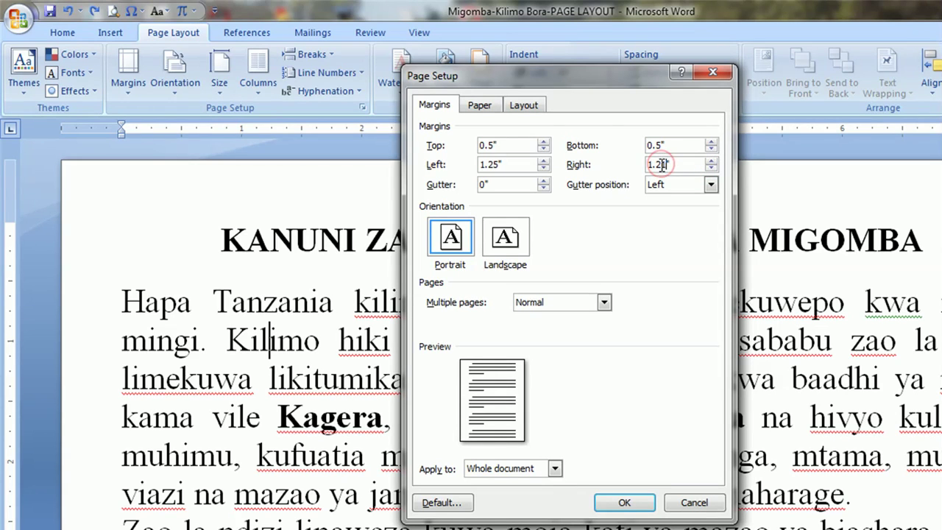
pyautogui.click(711, 142)
pyautogui.click(710, 142)
pyautogui.click(711, 142)
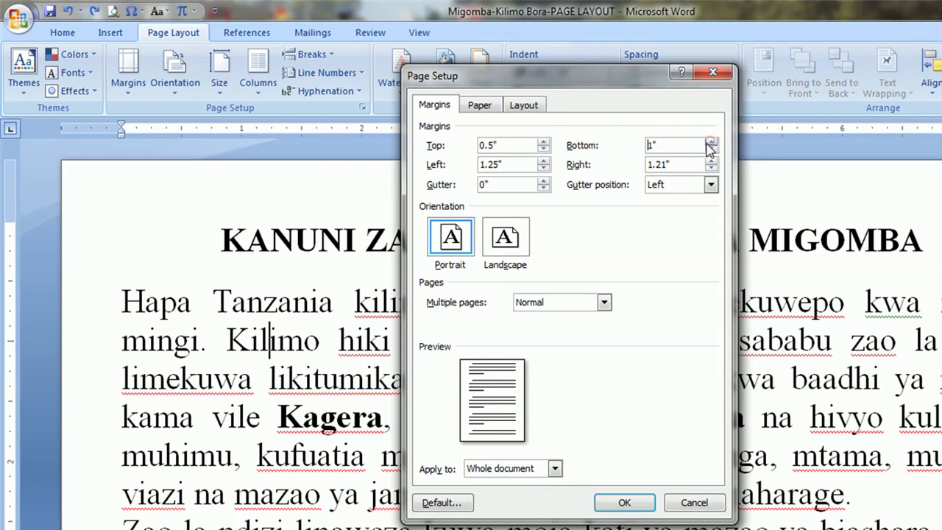
pyautogui.click(543, 142)
pyautogui.click(543, 142)
pyautogui.click(543, 142)
pyautogui.click(543, 142)
pyautogui.click(543, 142)
pyautogui.click(620, 501)
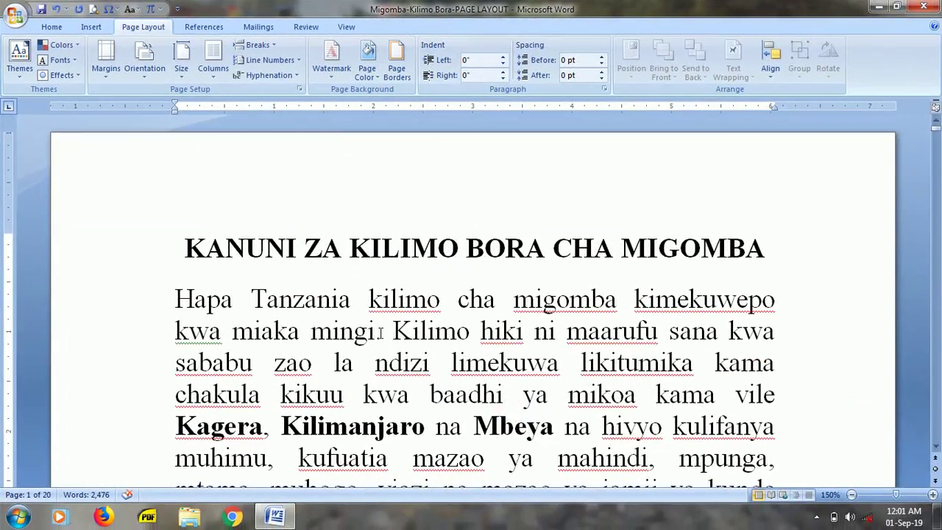
pyautogui.scroll(-1, 381, 332)
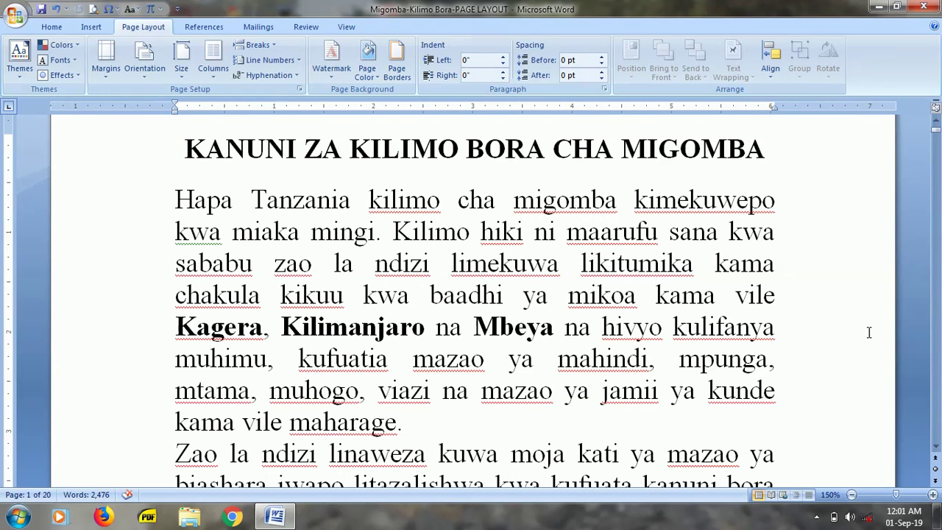
pyautogui.scroll(1, 731, 297)
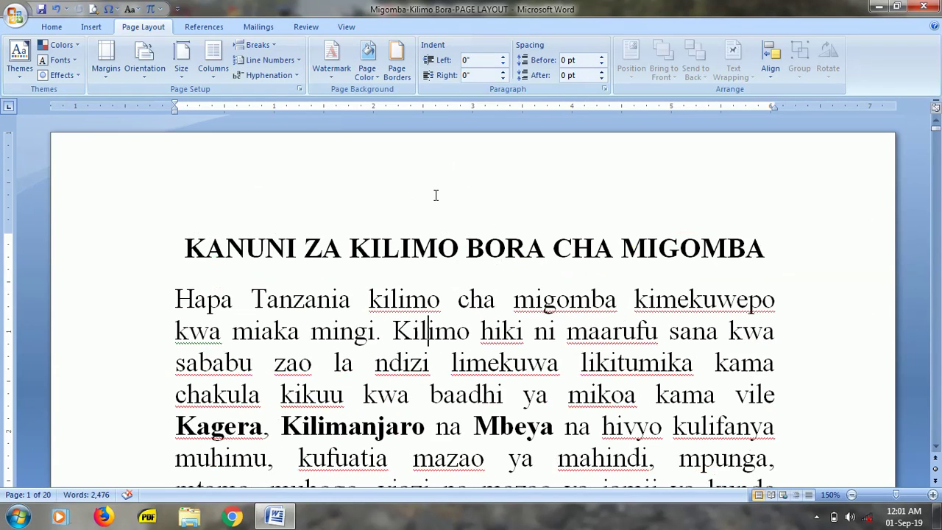
pyautogui.scroll(-3, 365, 343)
pyautogui.scroll(-5, 353, 372)
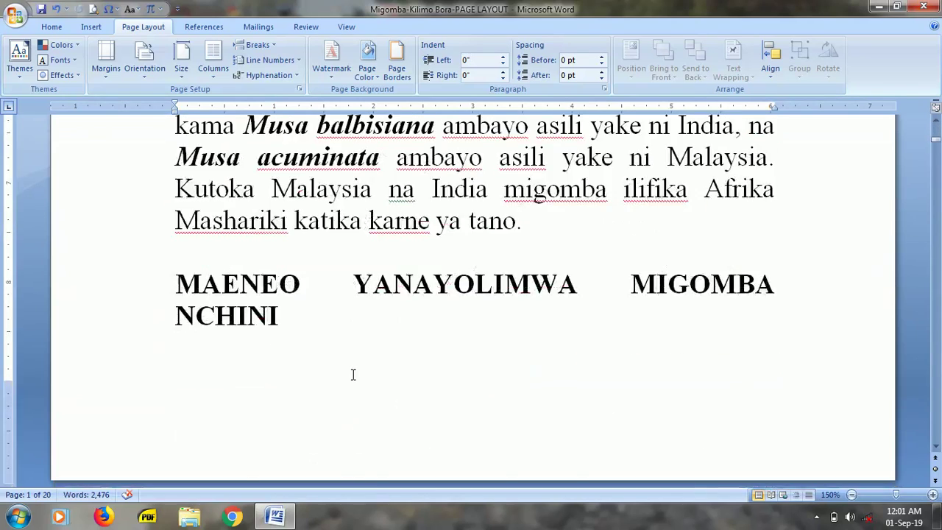
pyautogui.scroll(-2, 321, 333)
pyautogui.scroll(3, 411, 225)
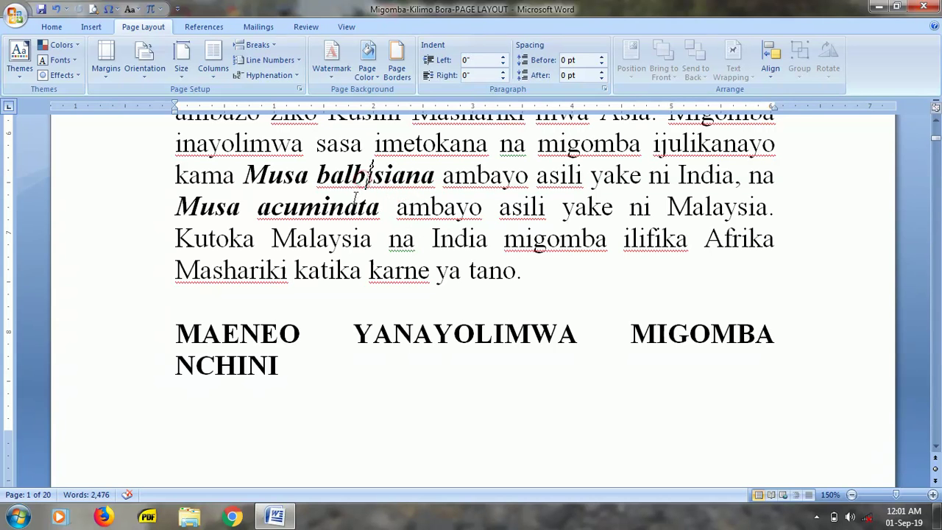
pyautogui.scroll(4, 330, 194)
pyautogui.scroll(1, 306, 237)
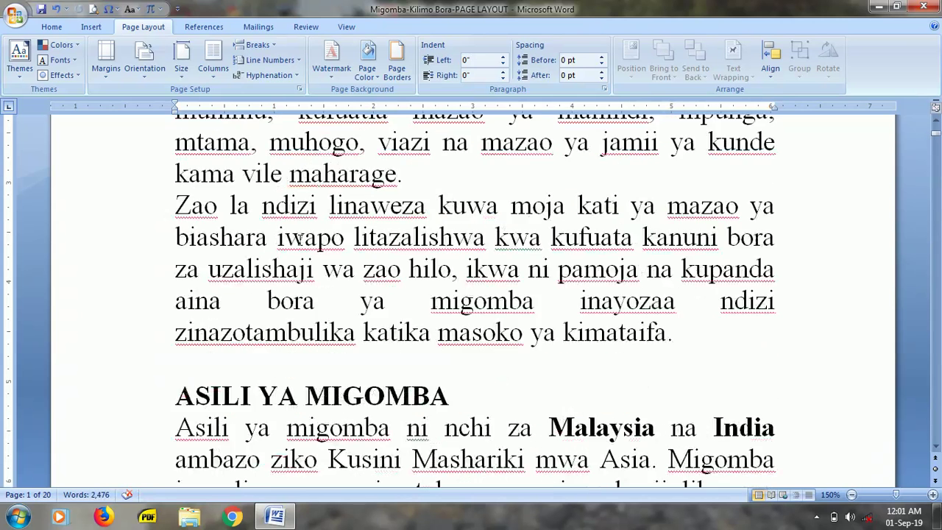
pyautogui.scroll(1, 300, 240)
pyautogui.click(355, 224)
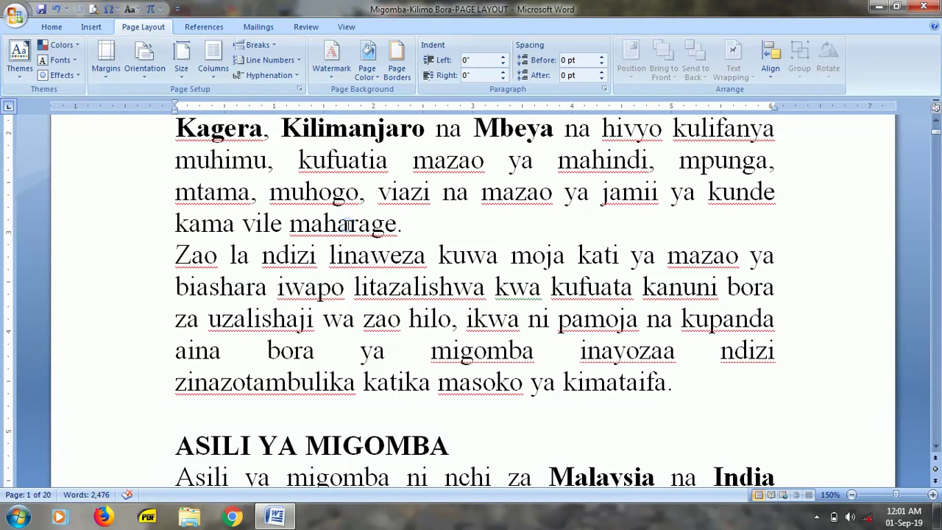
pyautogui.scroll(1, 335, 283)
pyautogui.scroll(2, 334, 283)
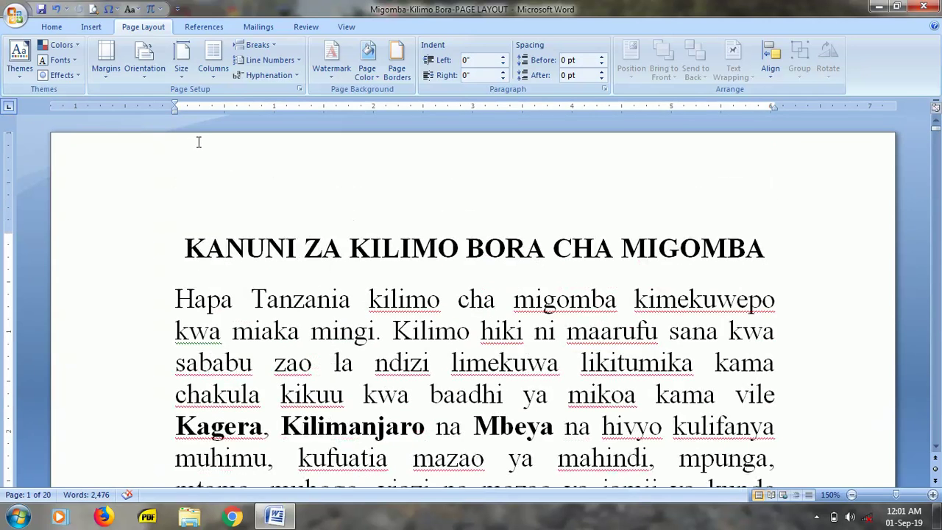
pyautogui.click(107, 70)
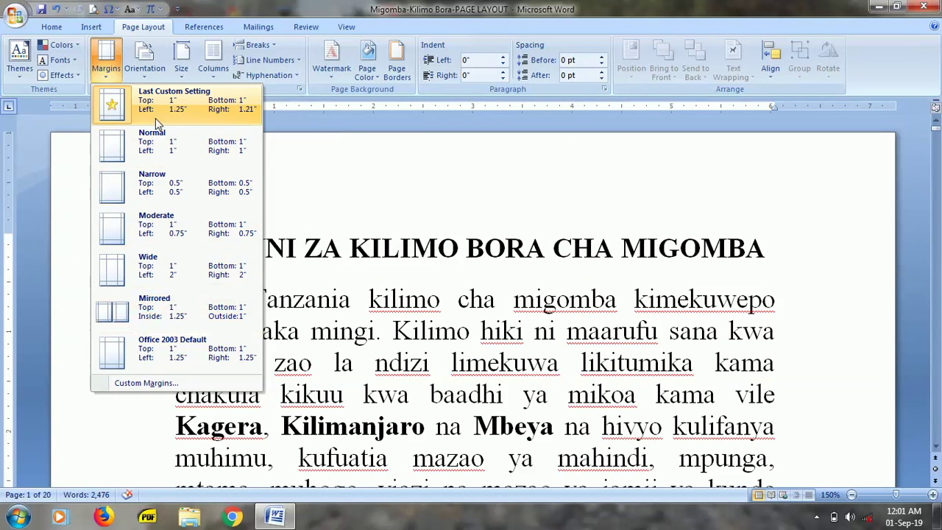
pyautogui.click(138, 384)
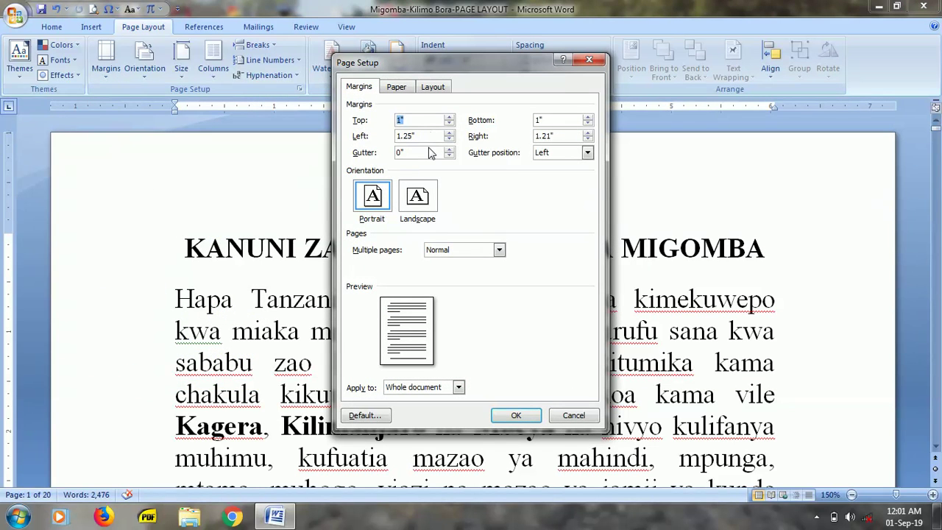
pyautogui.click(552, 421)
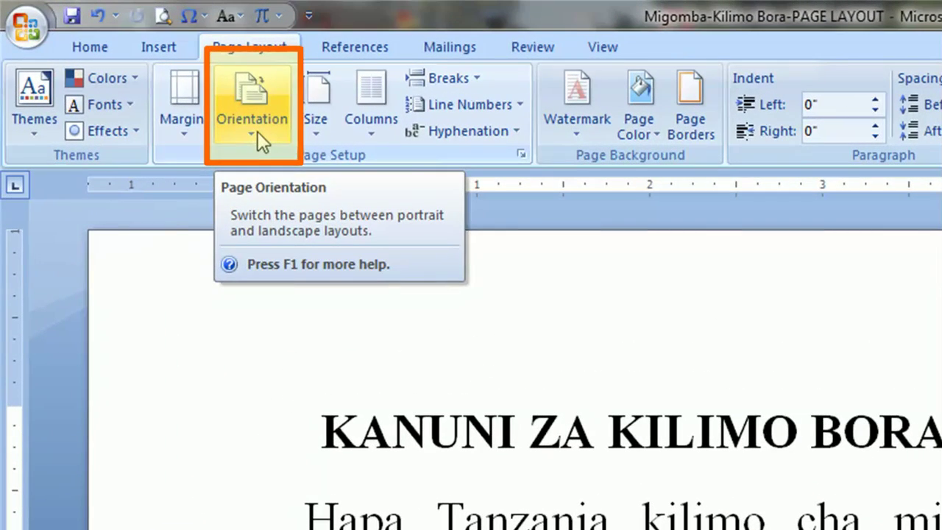
pyautogui.click(257, 131)
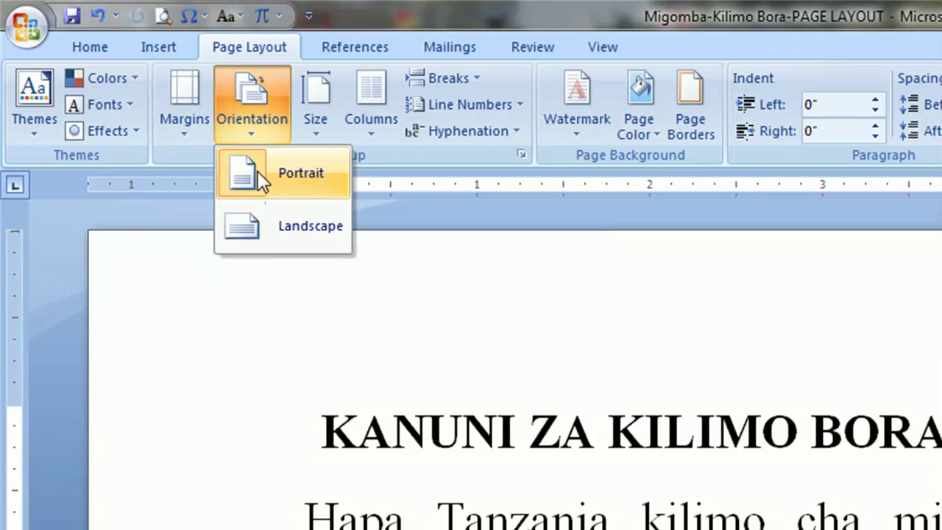
pyautogui.click(252, 222)
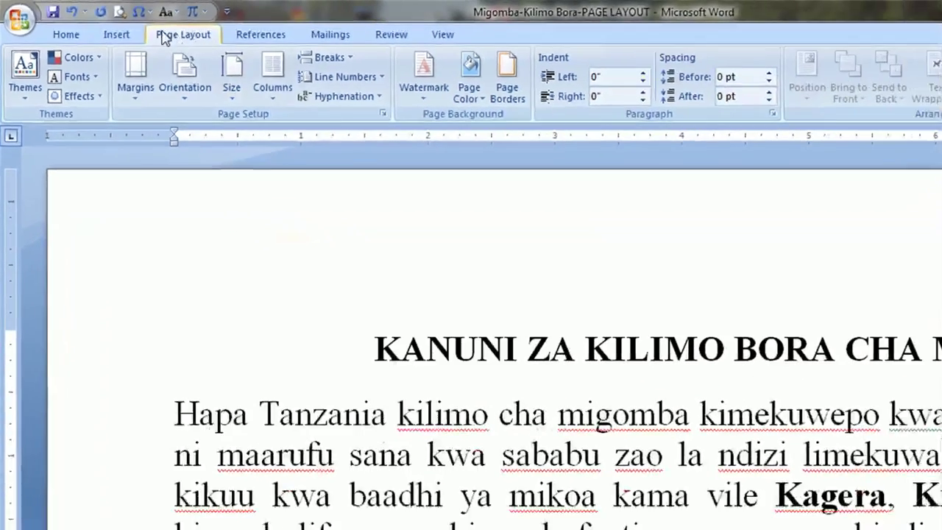
pyautogui.click(93, 9)
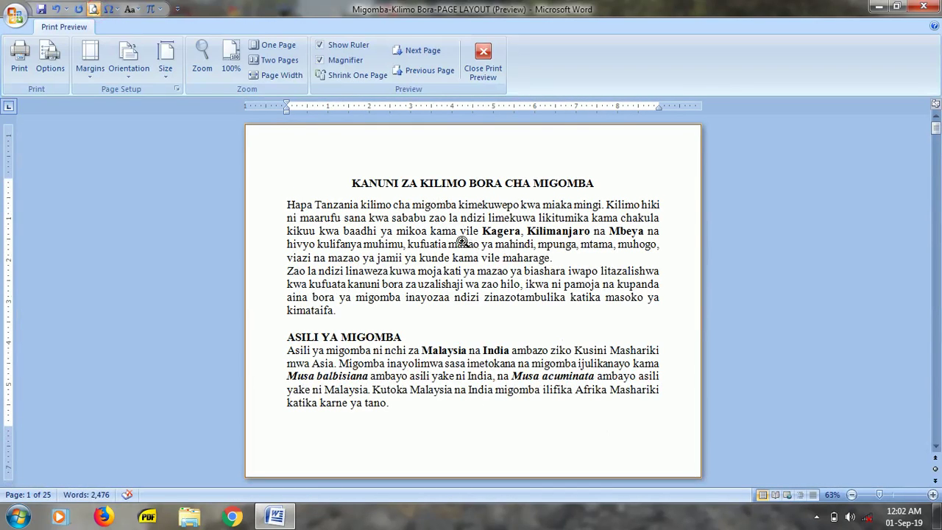
pyautogui.click(416, 51)
pyautogui.click(415, 52)
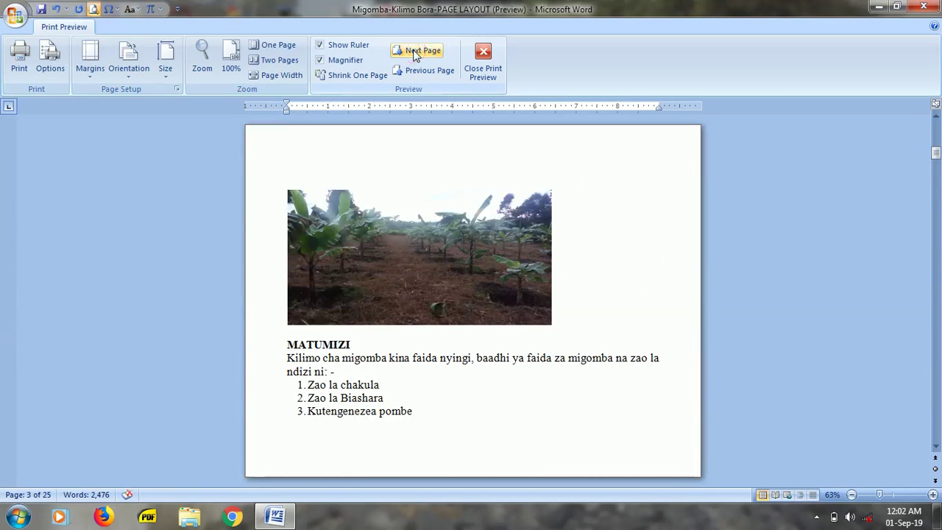
pyautogui.click(474, 57)
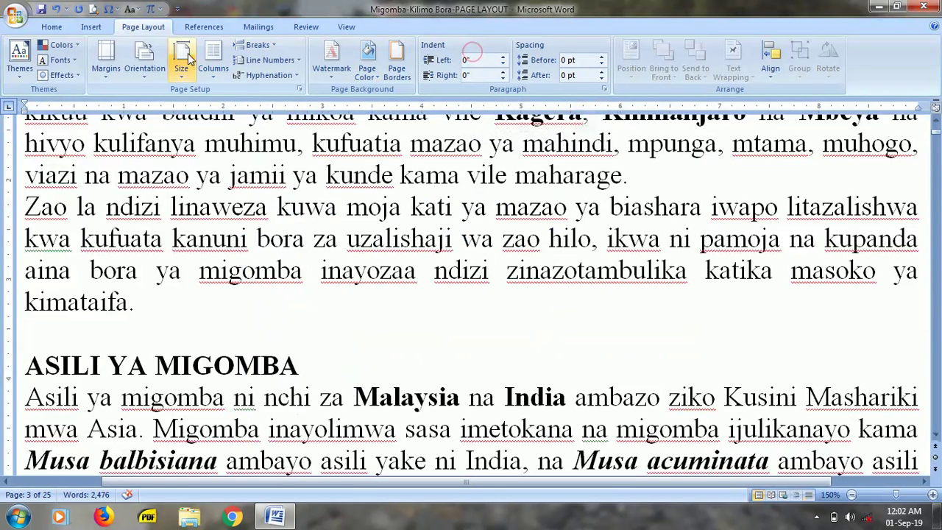
pyautogui.click(144, 58)
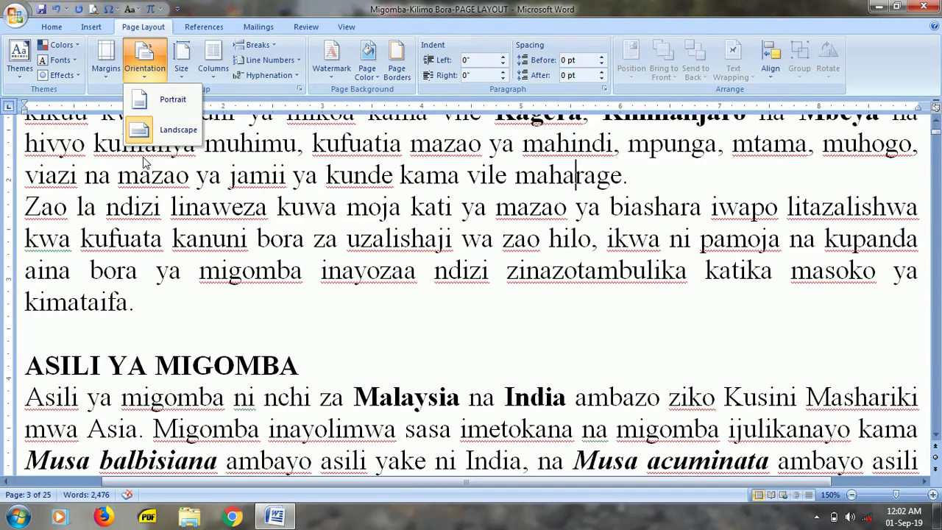
pyautogui.click(140, 101)
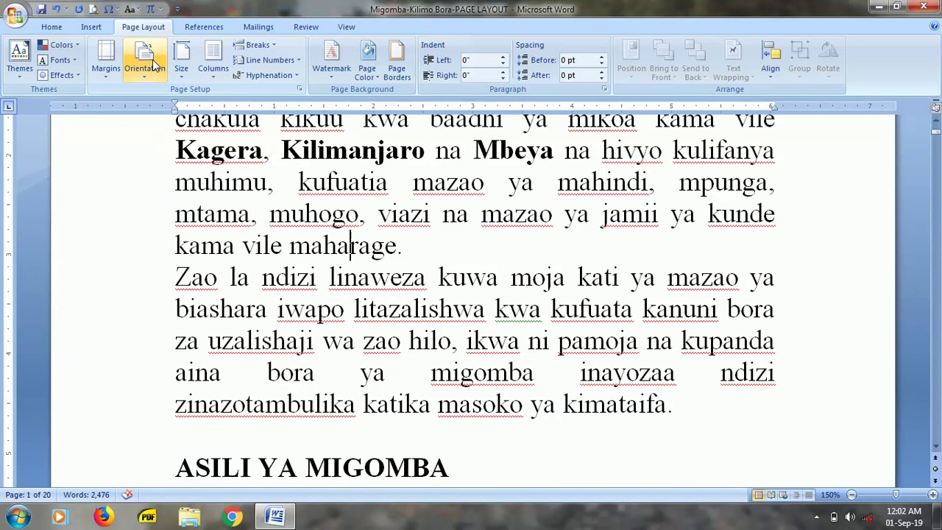
pyautogui.click(145, 58)
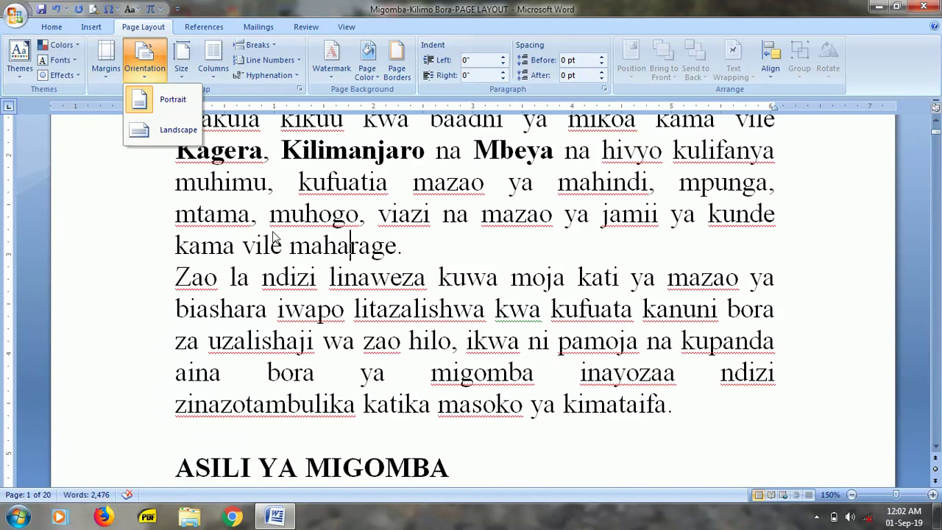
pyautogui.click(153, 107)
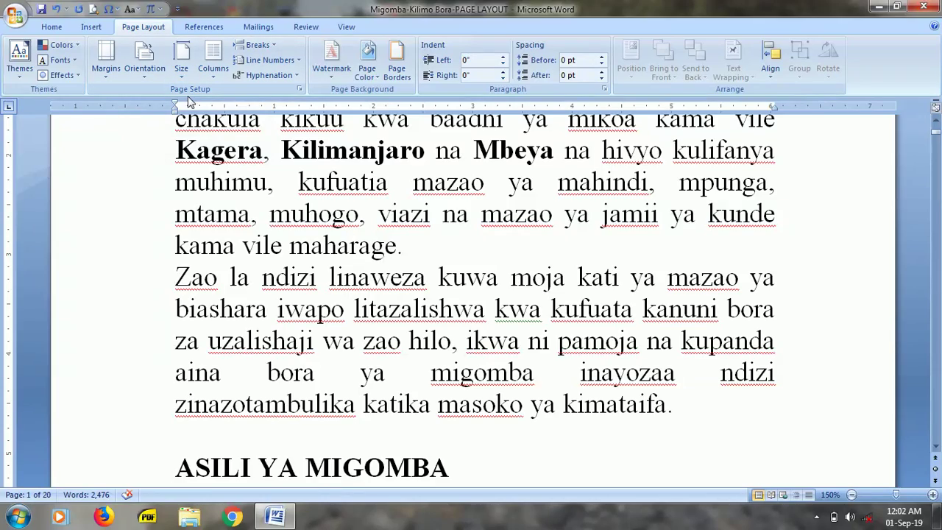
pyautogui.click(182, 66)
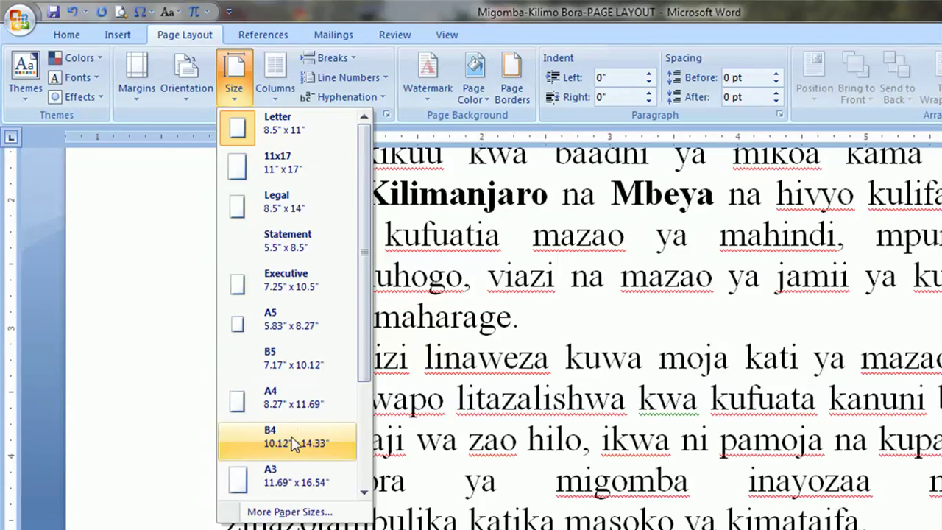
# - Browse the paper size list, then bring up the column layout choices
pyautogui.moveTo(364, 309); pyautogui.dragTo(366, 424)
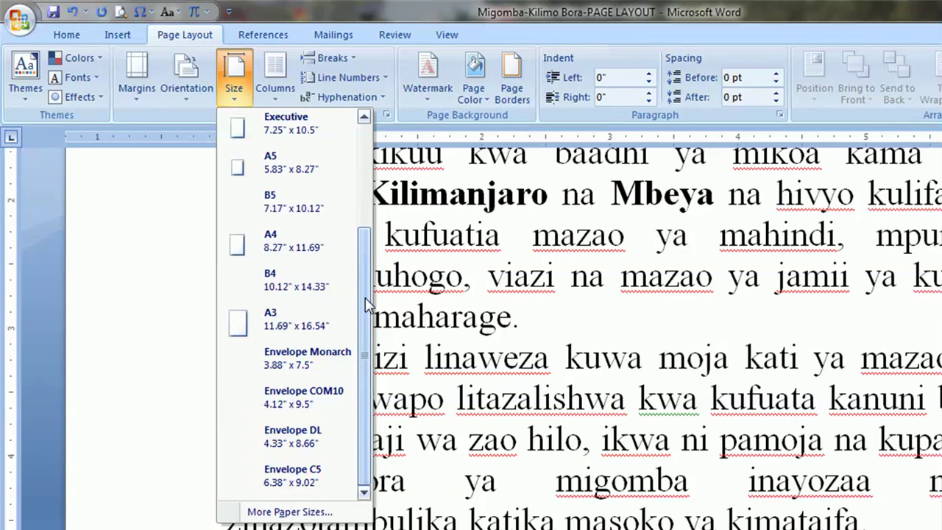
pyautogui.moveTo(366, 306); pyautogui.dragTo(343, 116)
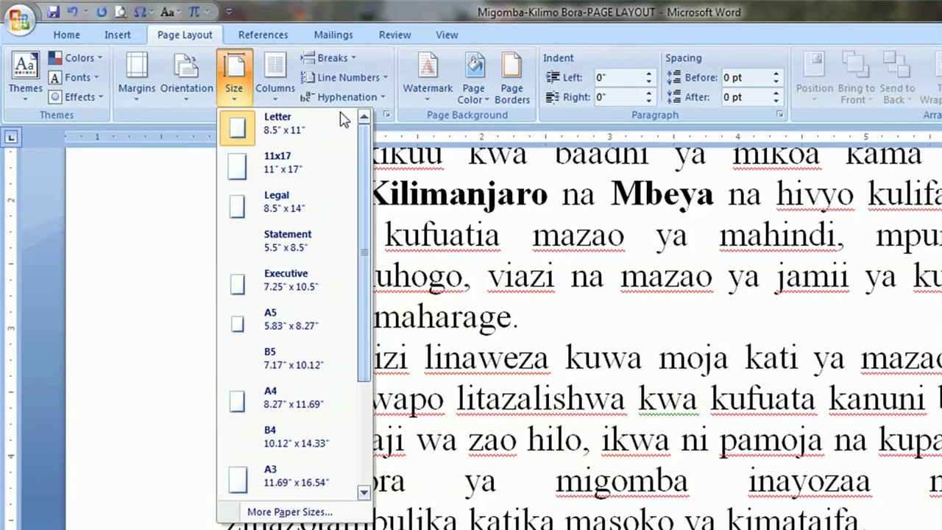
pyautogui.click(232, 99)
pyautogui.click(273, 101)
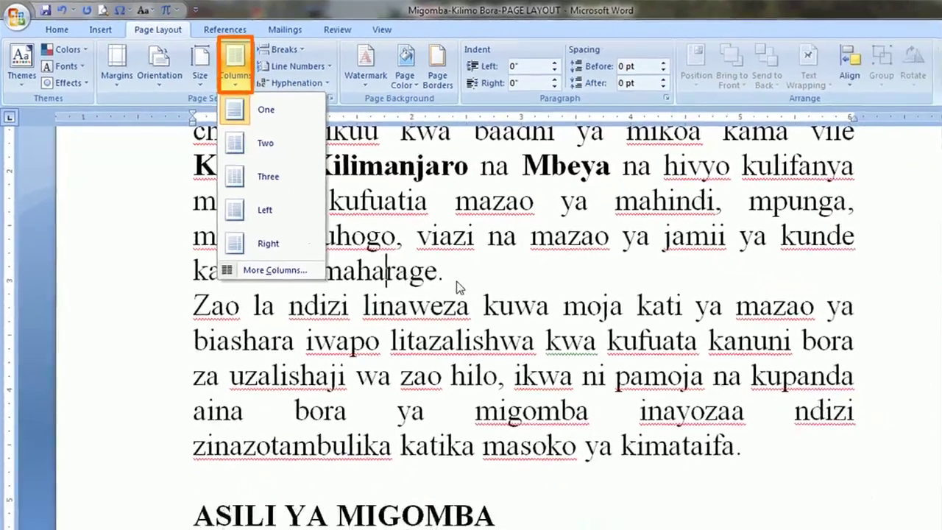
pyautogui.click(532, 318)
pyautogui.scroll(3, 412, 247)
pyautogui.scroll(-2, 331, 250)
pyautogui.scroll(-1, 295, 251)
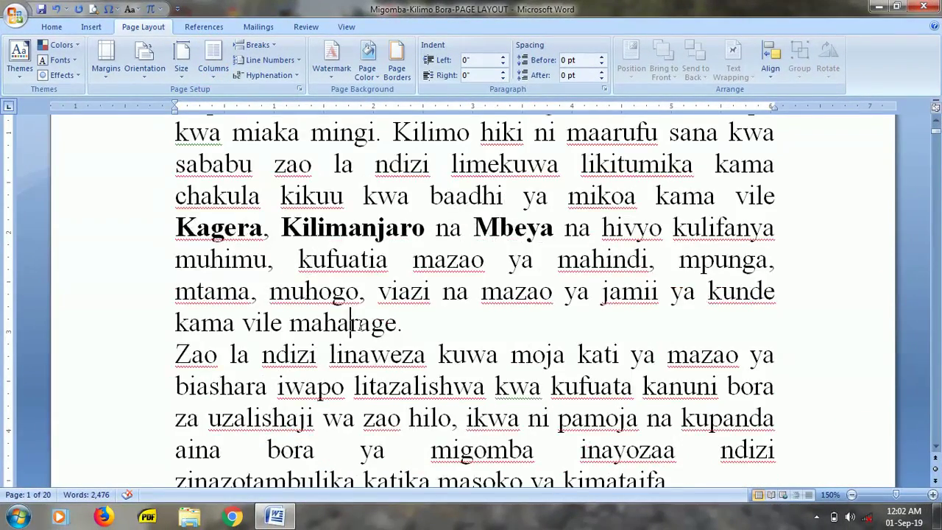
pyautogui.scroll(1, 237, 251)
pyautogui.moveTo(137, 197); pyautogui.dragTo(160, 427)
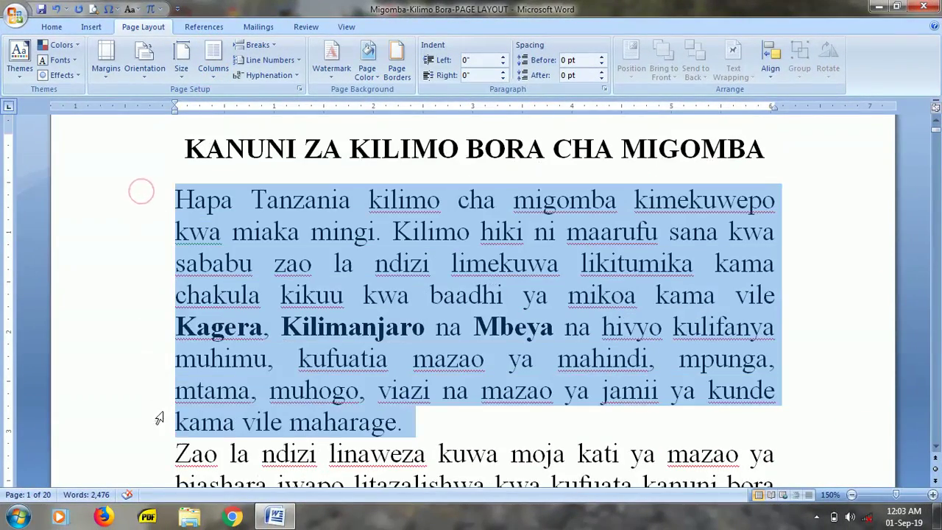
pyautogui.click(213, 58)
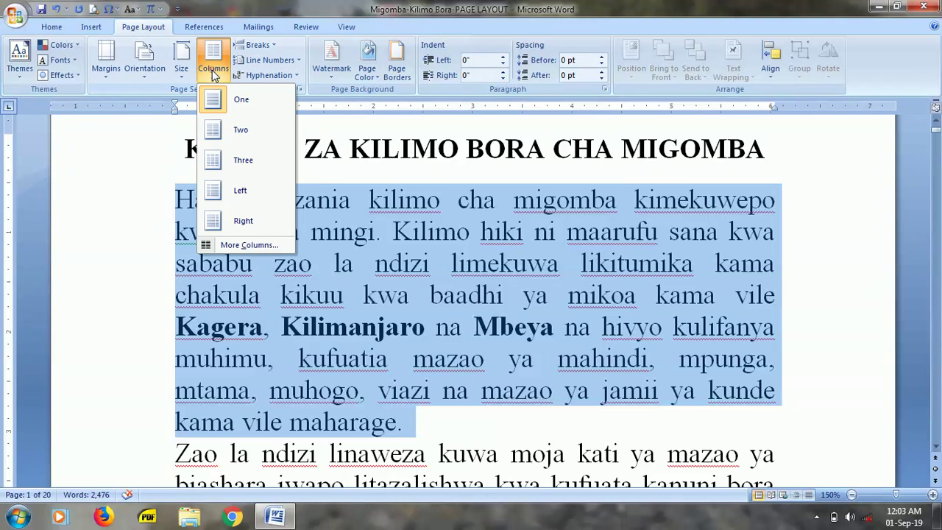
pyautogui.click(213, 132)
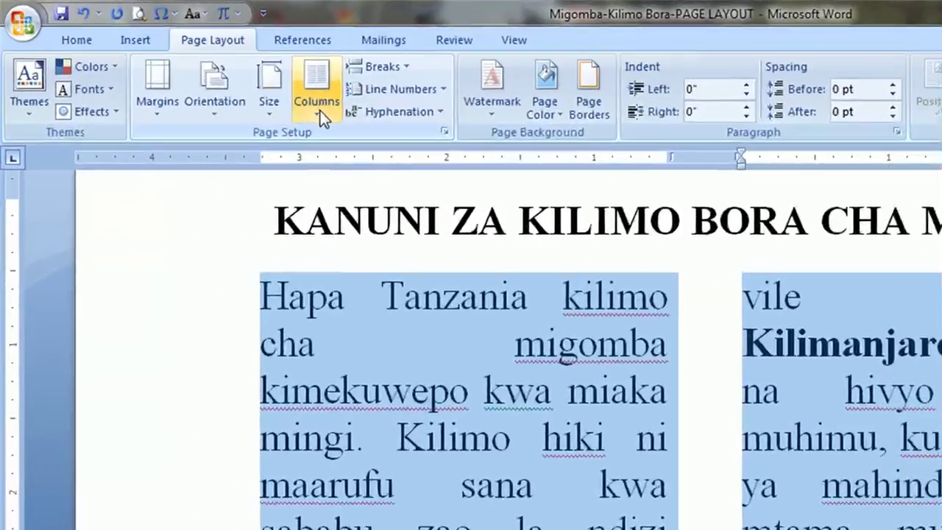
pyautogui.click(213, 74)
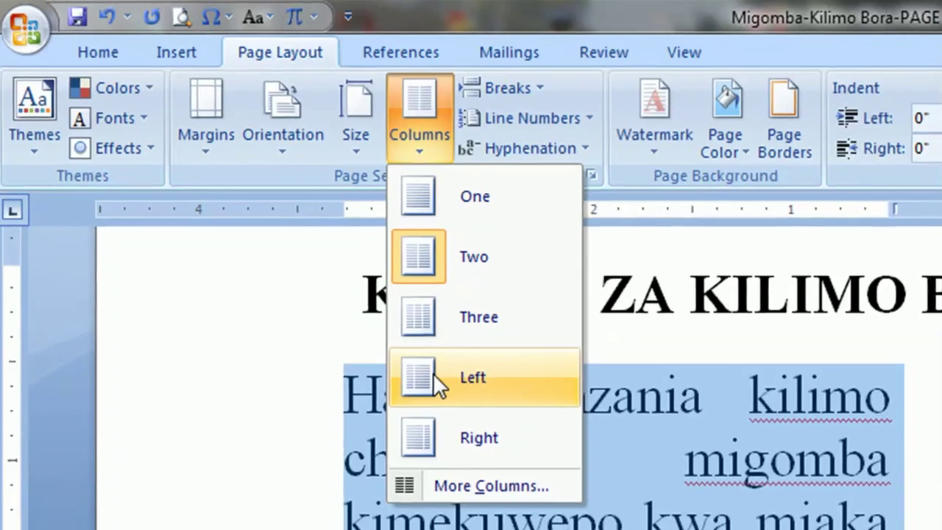
pyautogui.click(425, 388)
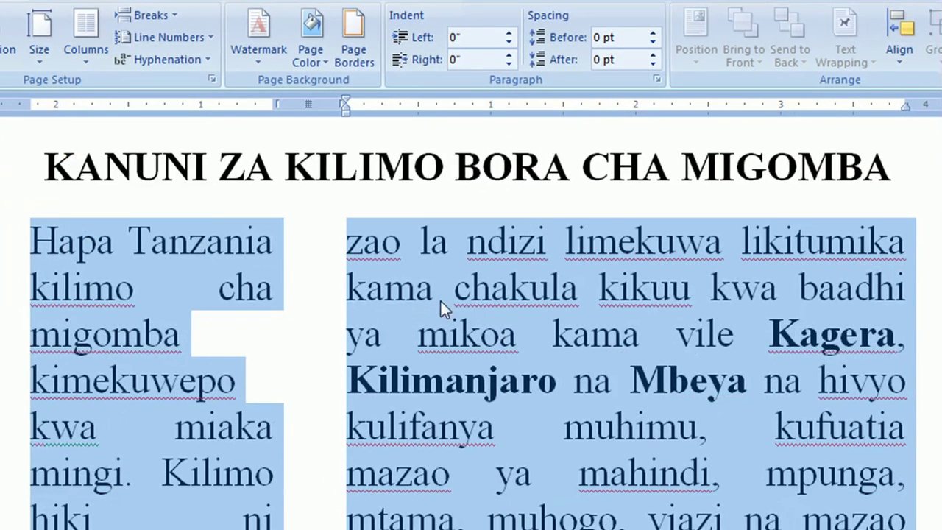
pyautogui.click(83, 53)
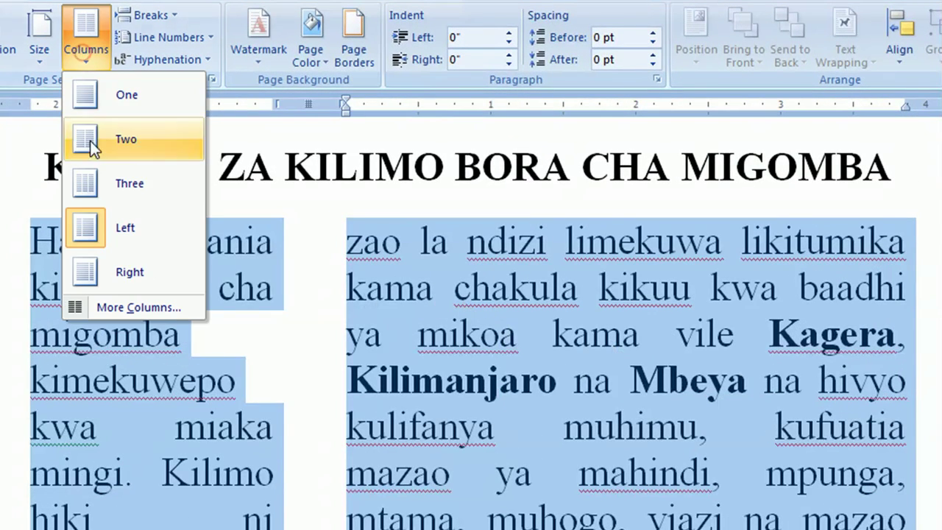
pyautogui.click(87, 274)
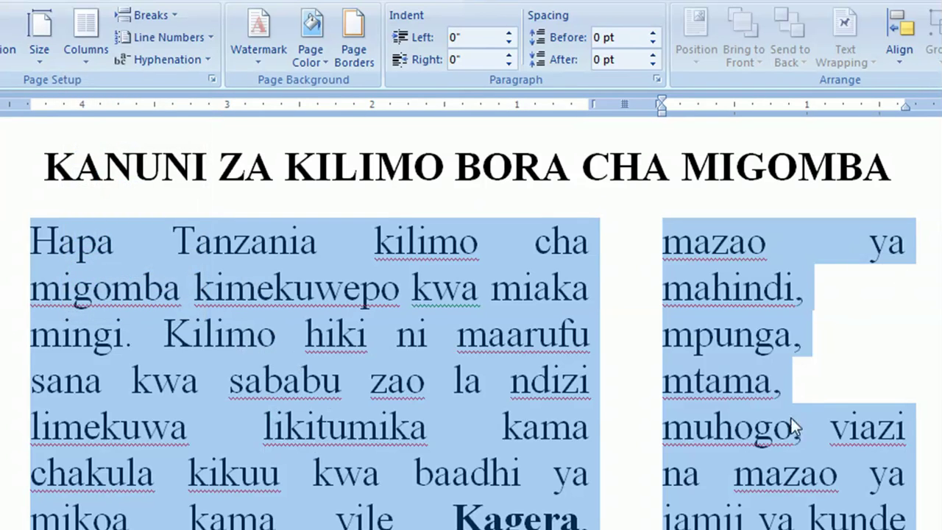
pyautogui.click(88, 41)
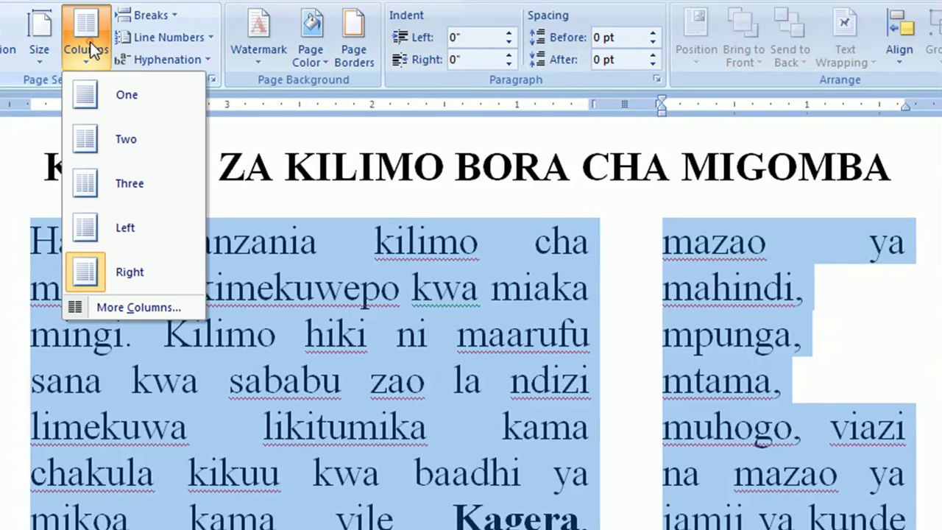
pyautogui.click(88, 187)
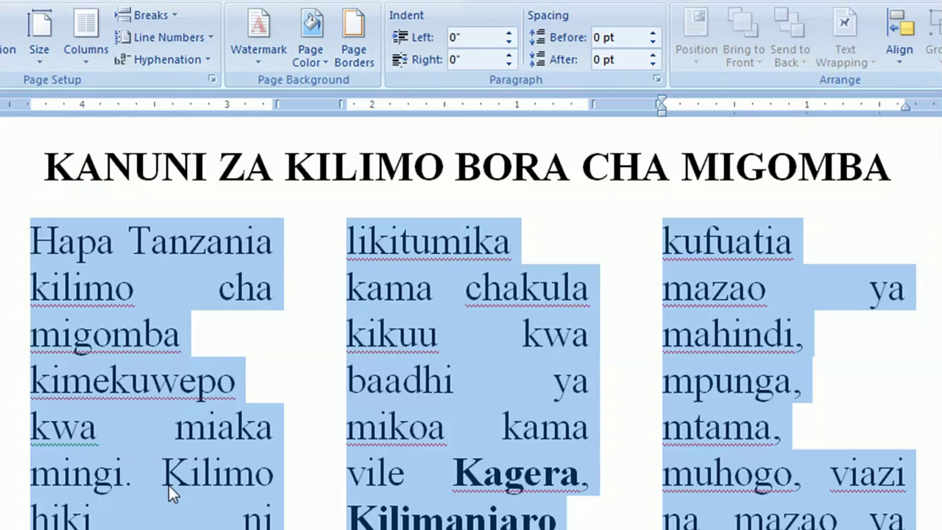
pyautogui.click(87, 41)
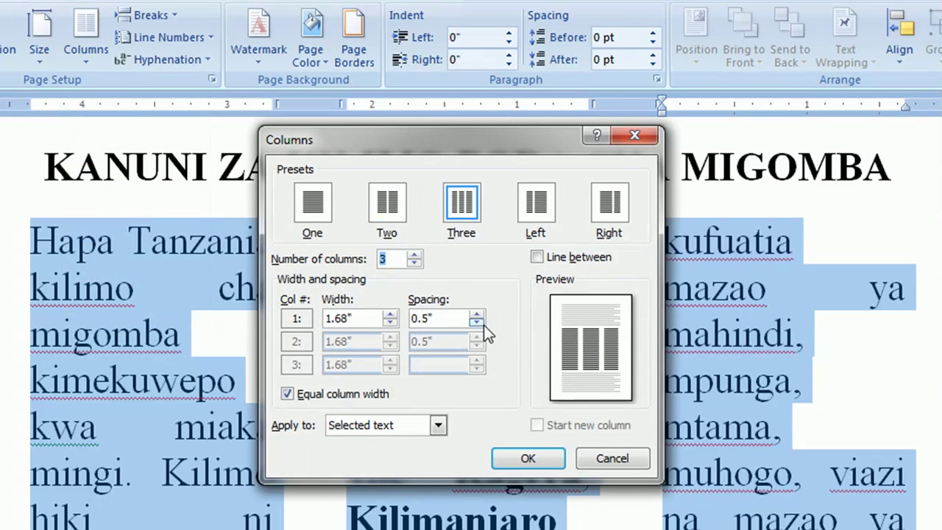
pyautogui.click(535, 259)
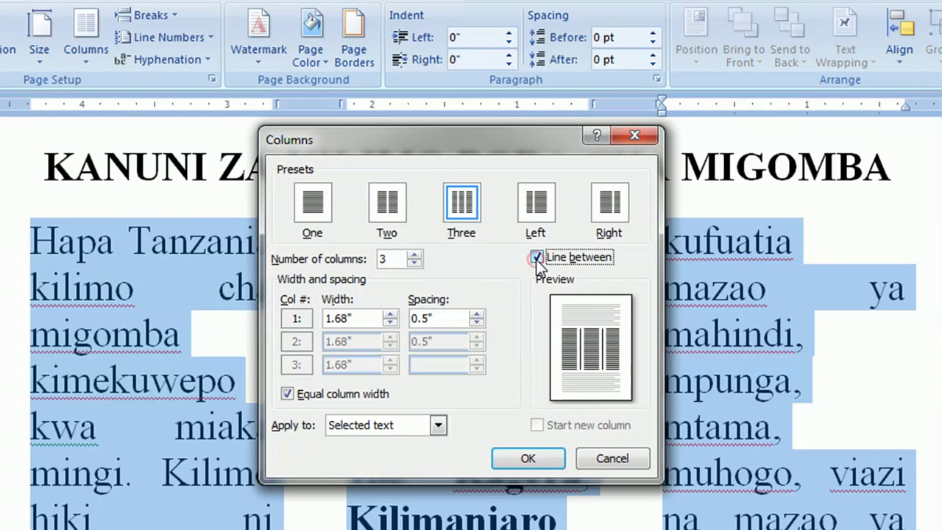
pyautogui.click(542, 458)
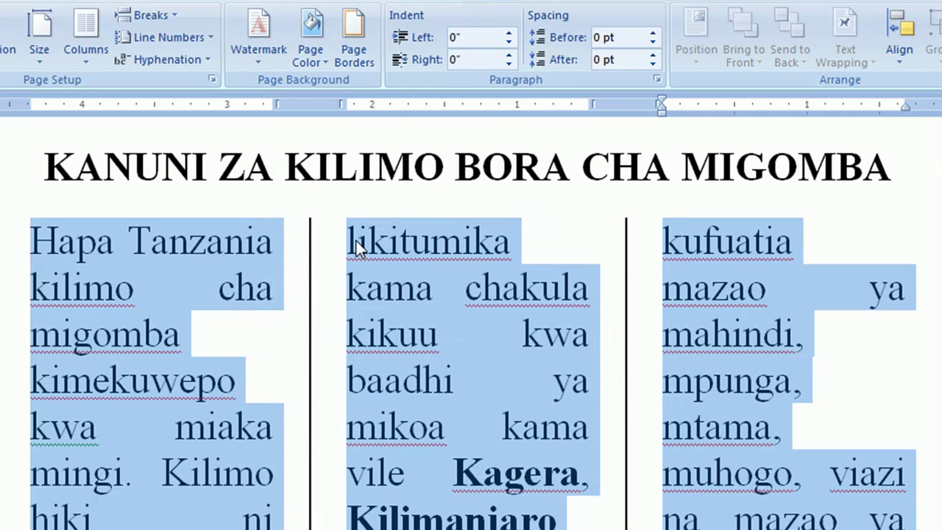
pyautogui.hotkey('ctrl', 'z')
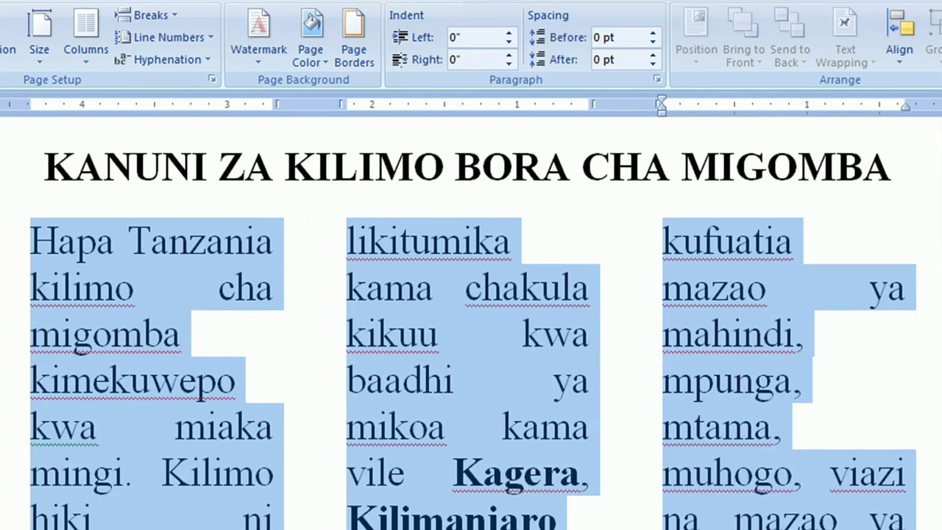
pyautogui.click(78, 50)
pyautogui.click(74, 86)
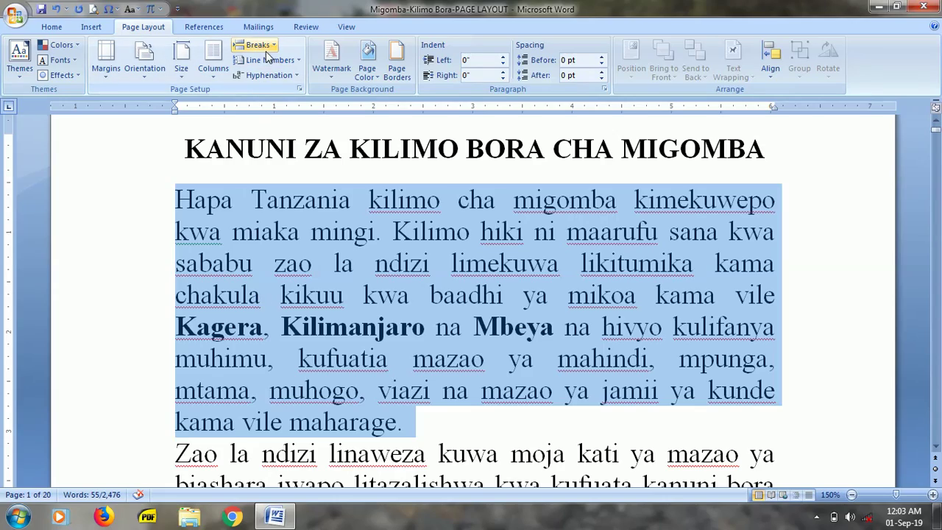
pyautogui.click(271, 47)
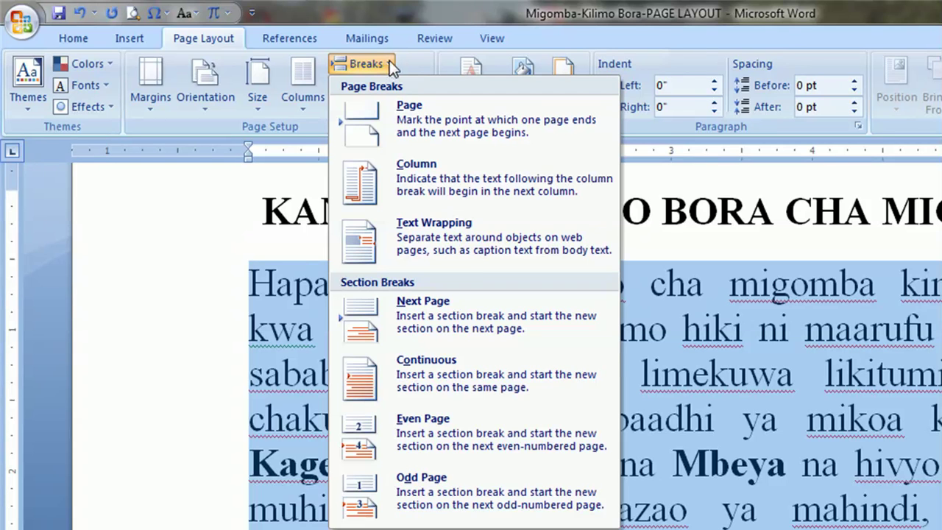
pyautogui.click(390, 63)
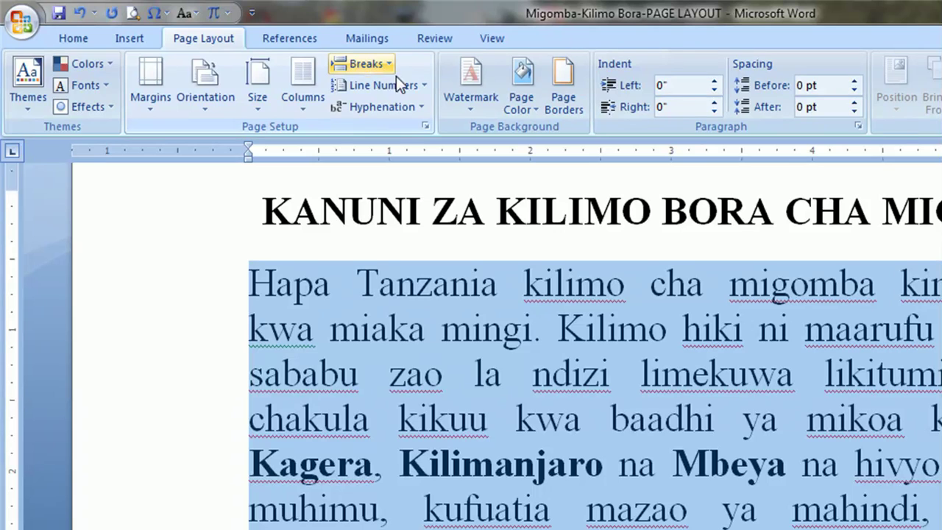
pyautogui.click(417, 87)
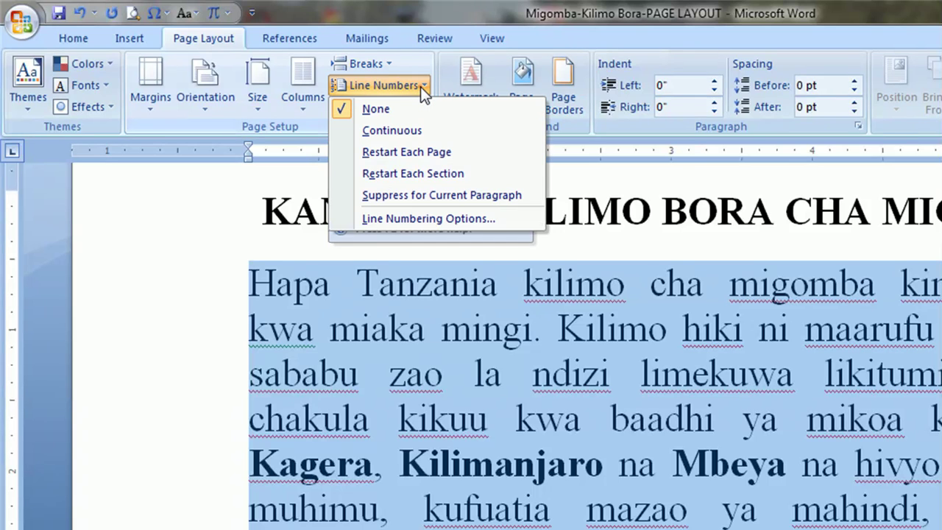
pyautogui.click(420, 86)
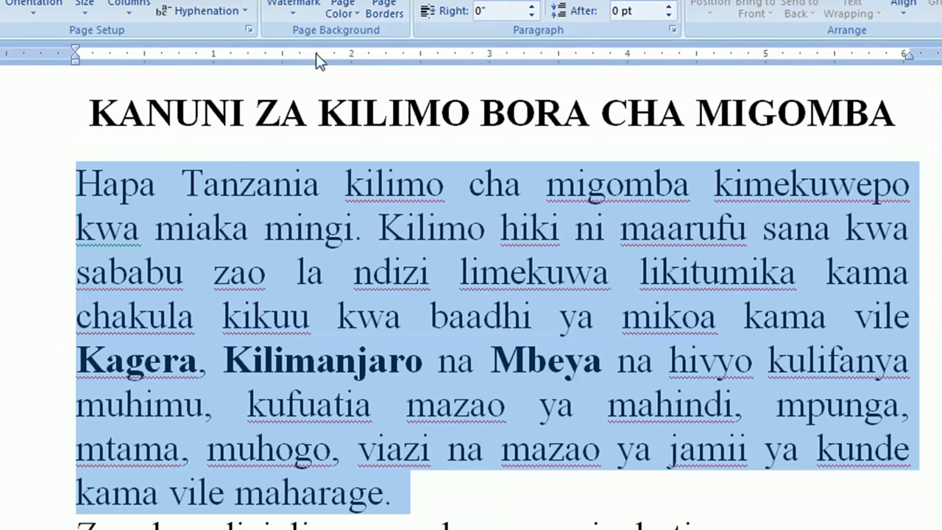
pyautogui.click(242, 13)
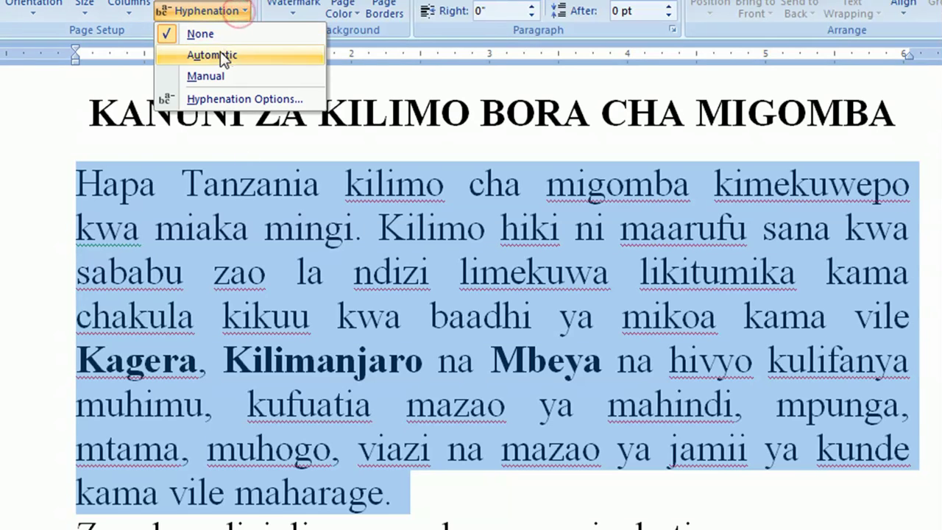
pyautogui.click(220, 55)
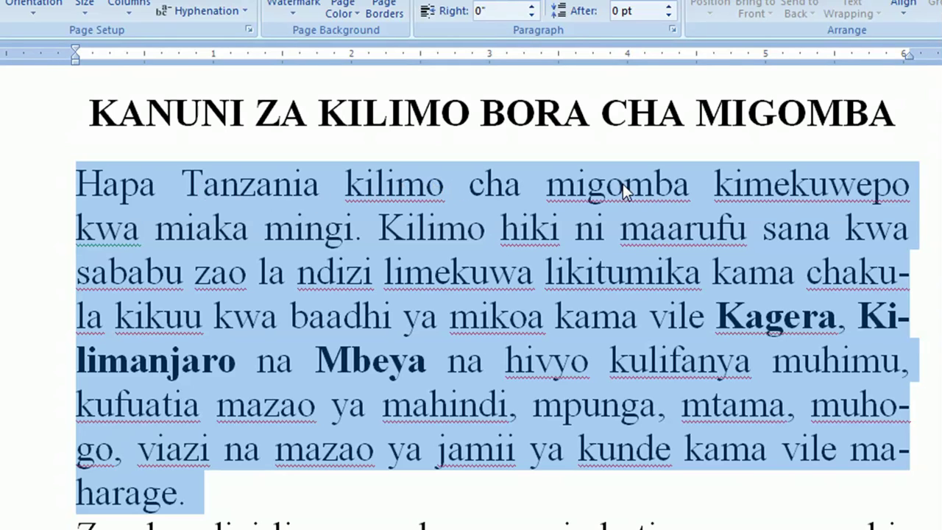
pyautogui.click(204, 11)
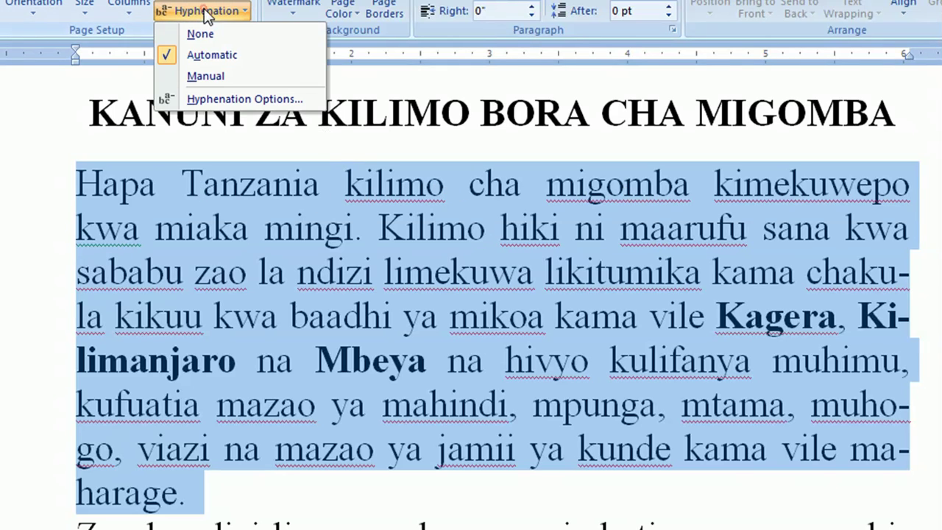
pyautogui.click(204, 38)
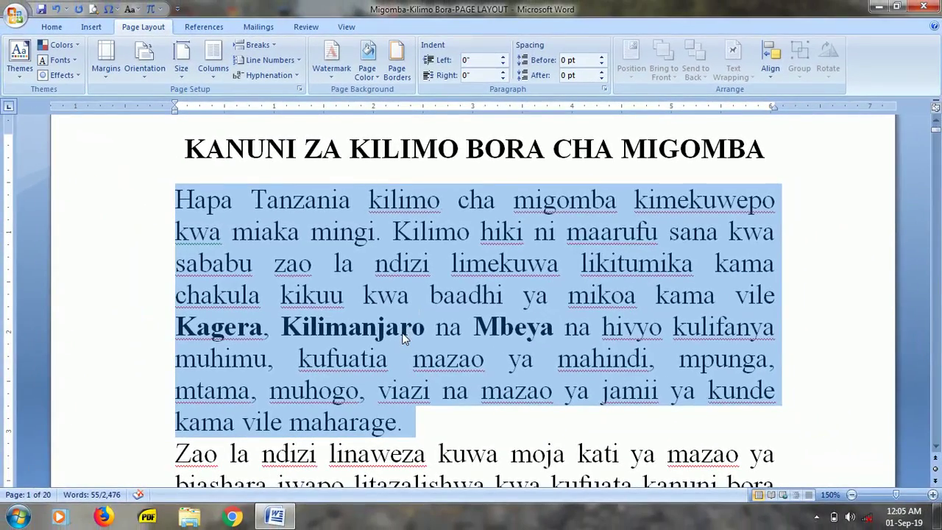
pyautogui.click(402, 326)
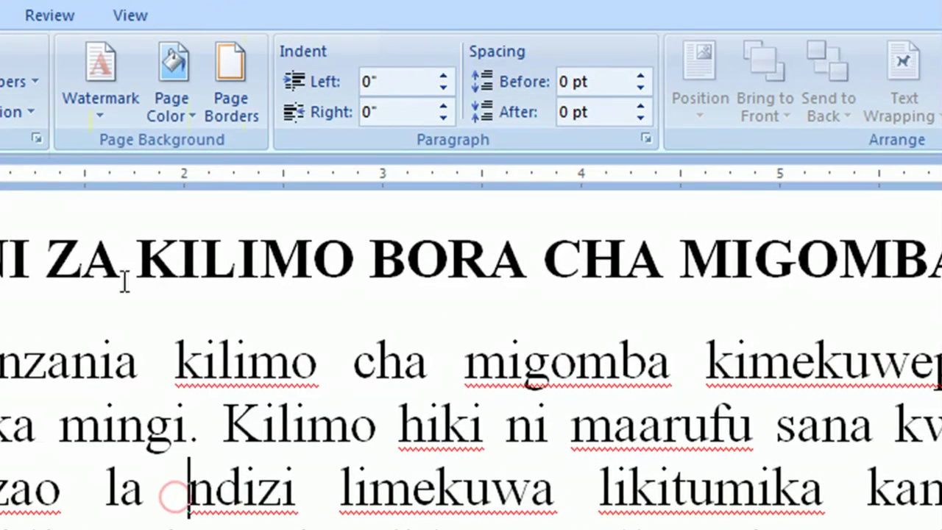
# - Add a diagonal, semitransparent text watermark reading MIGOMBA
pyautogui.click(103, 118)
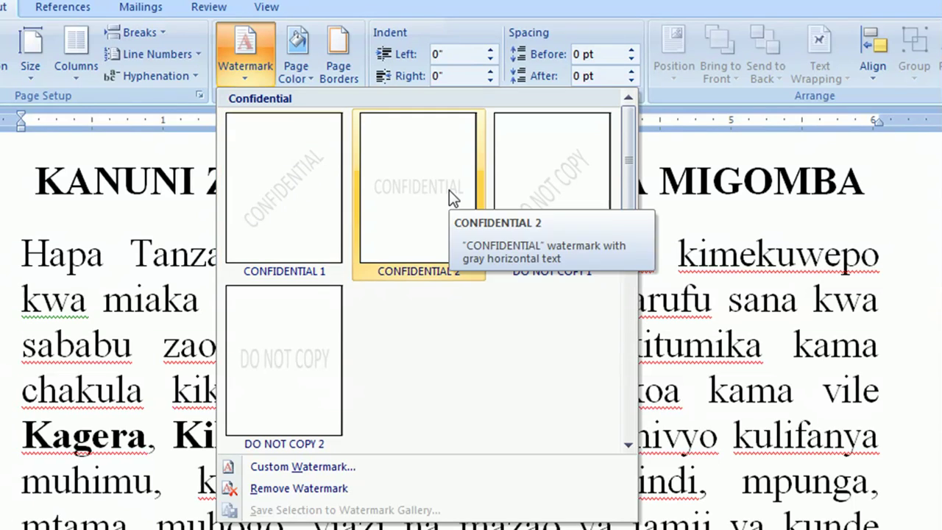
pyautogui.click(566, 174)
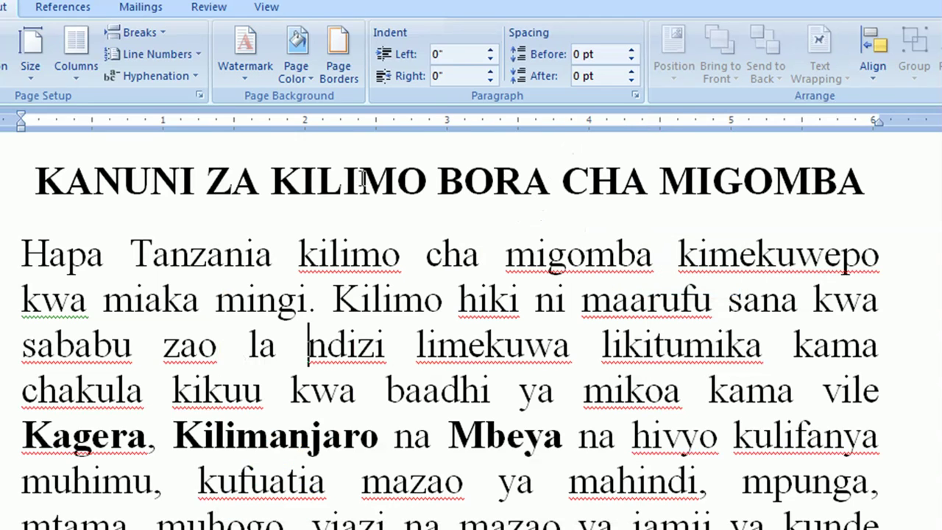
pyautogui.click(257, 80)
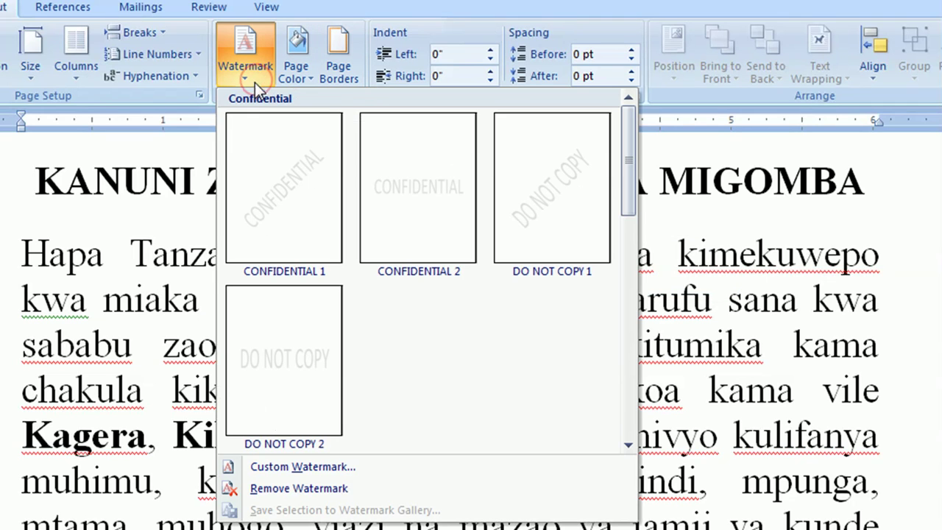
pyautogui.click(294, 467)
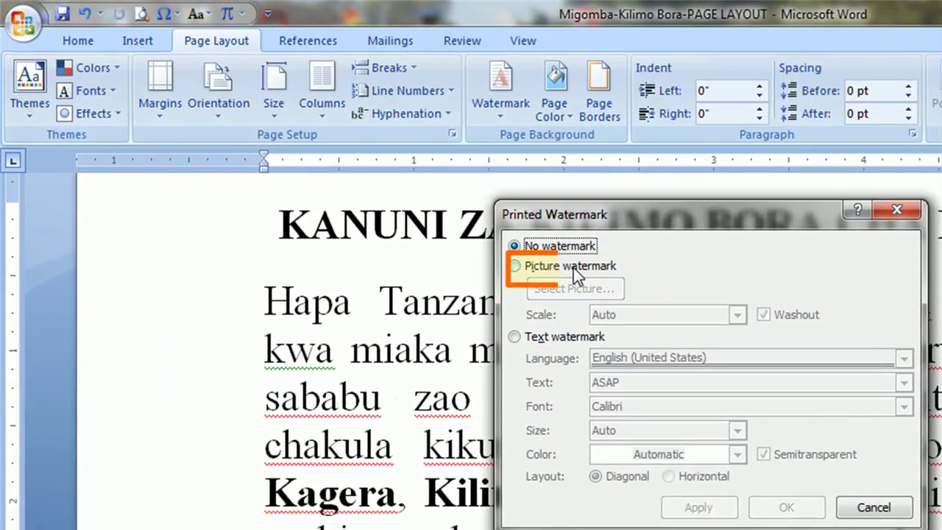
pyautogui.click(514, 337)
pyautogui.moveTo(650, 382); pyautogui.dragTo(585, 382)
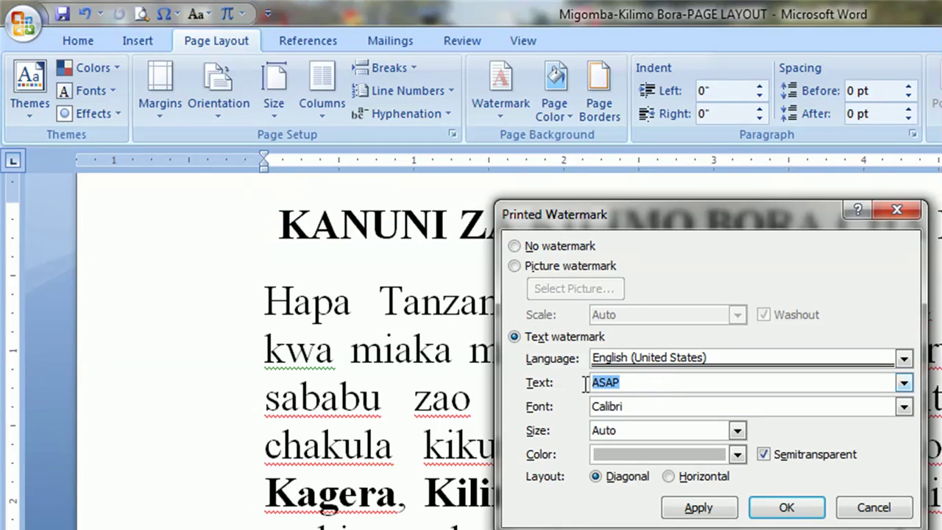
pyautogui.write('MIGOMBA')
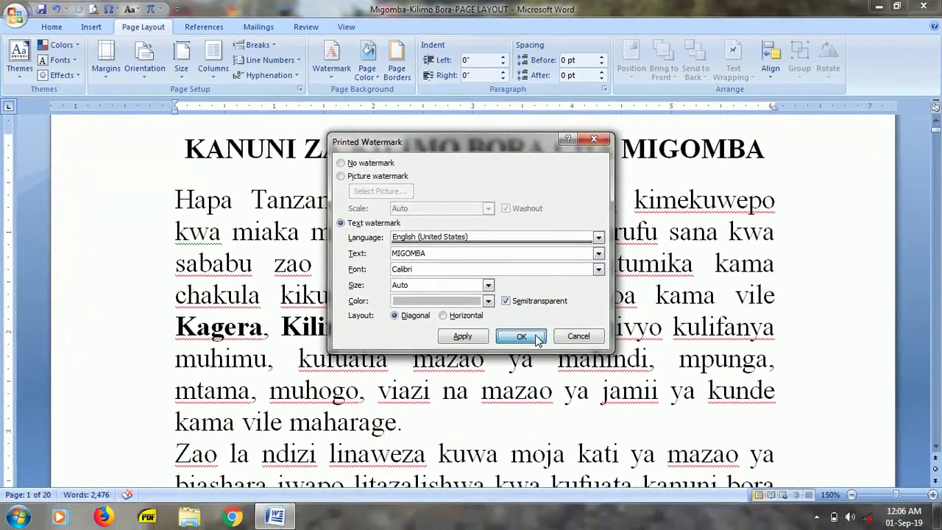
pyautogui.click(525, 337)
# - Scroll down through the watermarked pages and switch to Print Preview
pyautogui.scroll(-3, 620, 379)
pyautogui.scroll(-1, 620, 379)
pyautogui.scroll(-1, 429, 392)
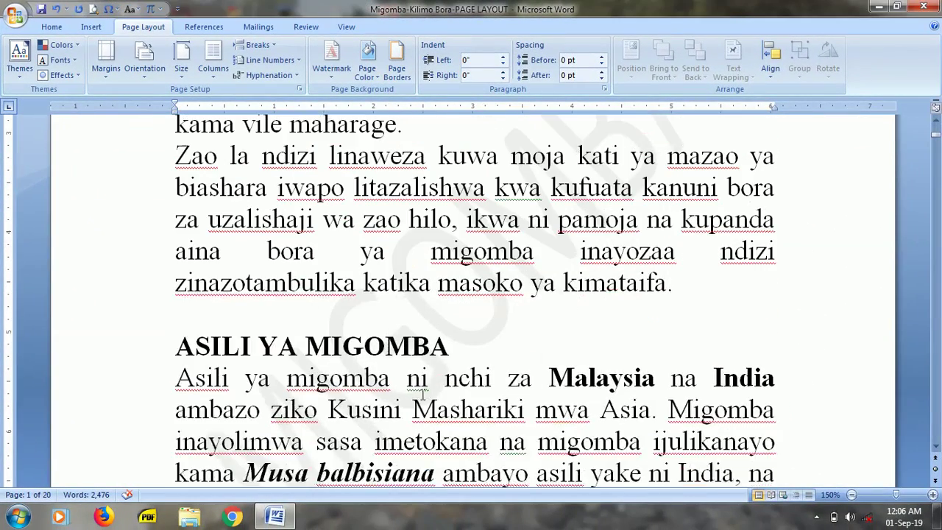
pyautogui.scroll(-2, 609, 263)
pyautogui.scroll(-3, 536, 326)
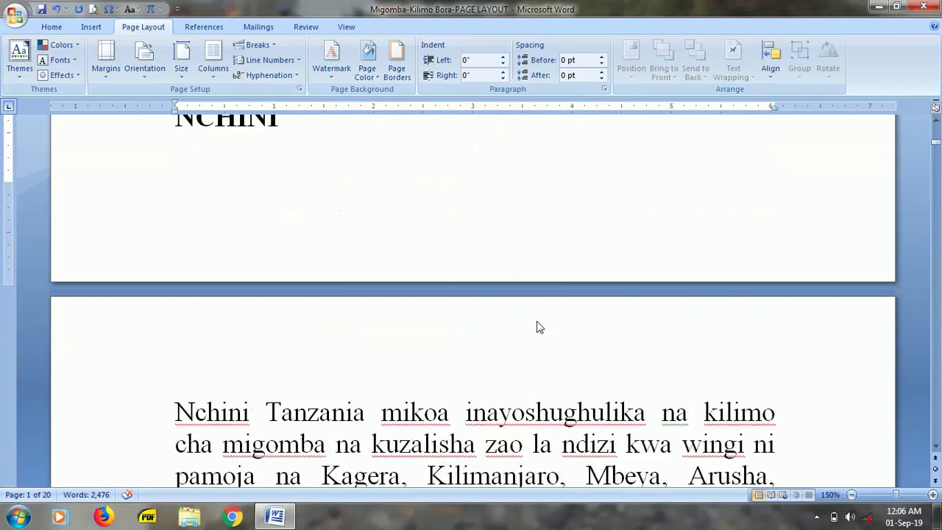
pyautogui.click(94, 9)
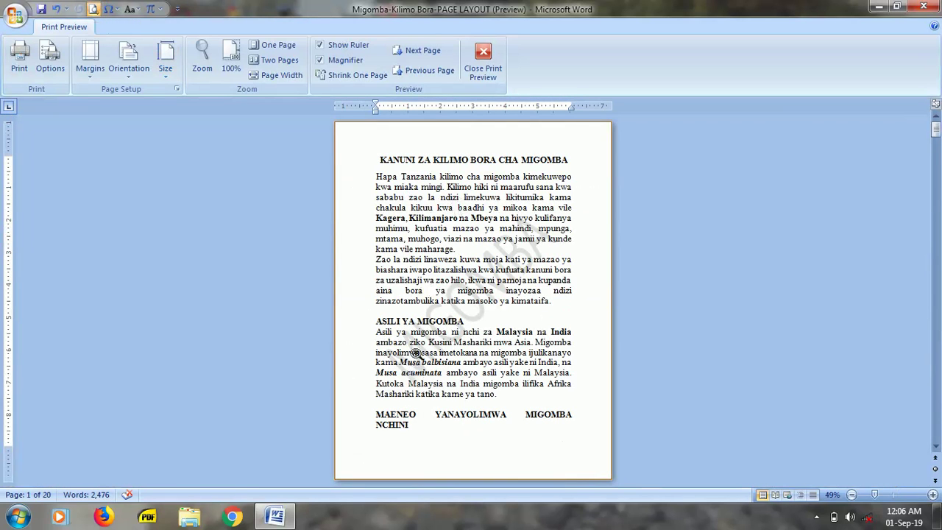
# - Page through five preview pages checking the MIGOMBA watermark, then close Print Preview
pyautogui.click(416, 50)
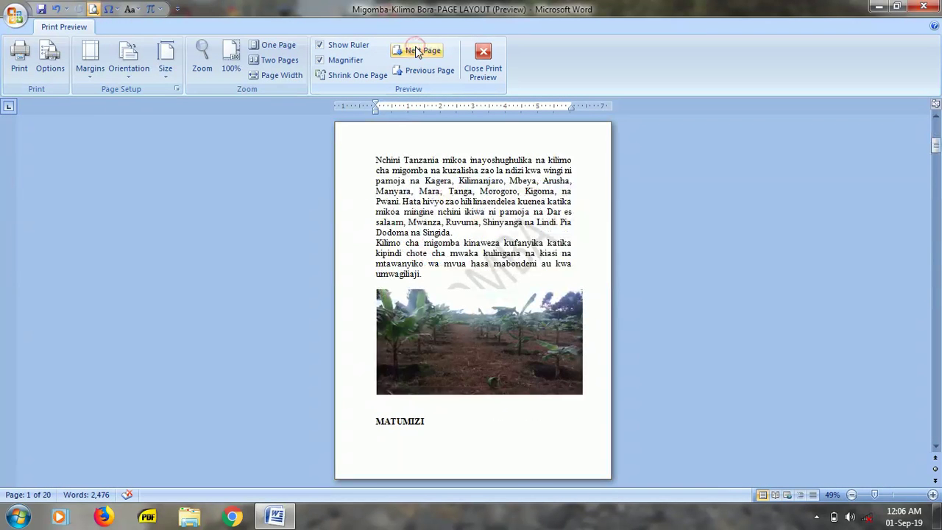
pyautogui.click(415, 50)
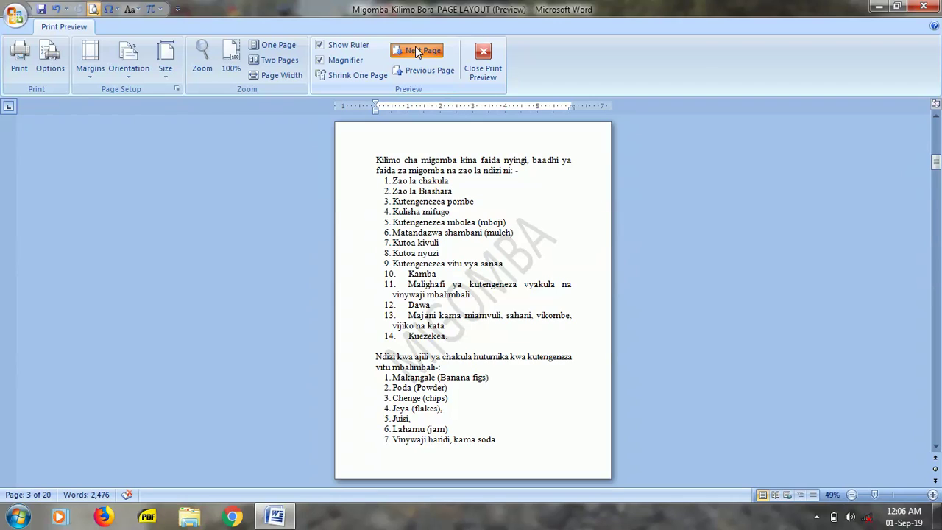
pyautogui.click(416, 50)
pyautogui.click(416, 50)
pyautogui.click(416, 50)
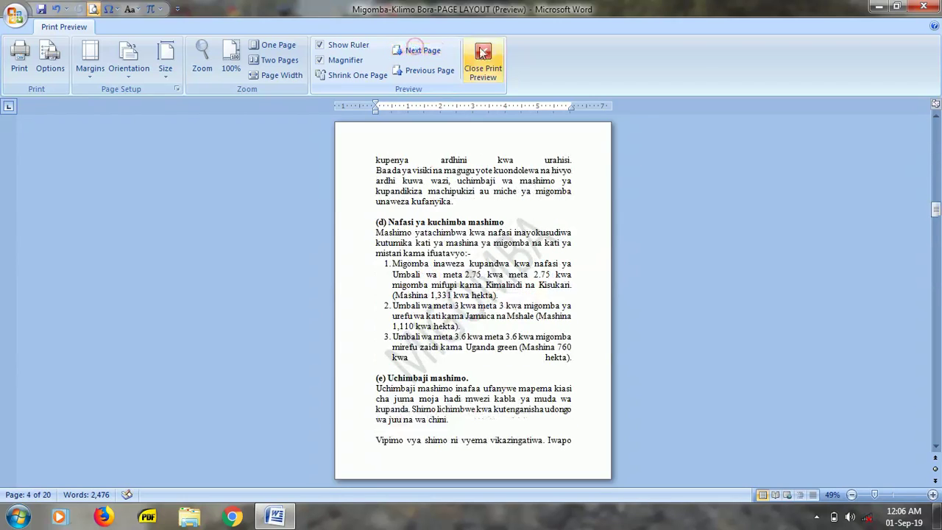
pyautogui.click(482, 55)
# - Remove the watermark from the document
pyautogui.scroll(2, 333, 217)
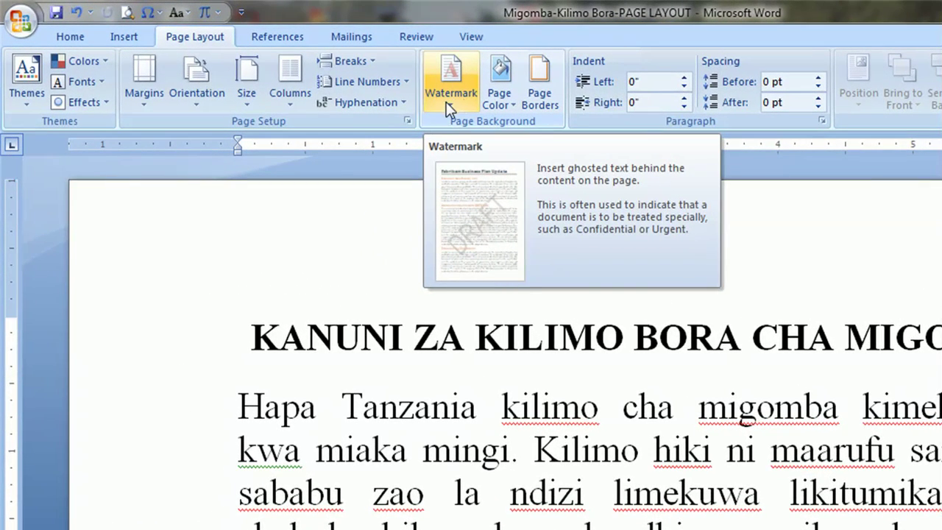
pyautogui.click(450, 110)
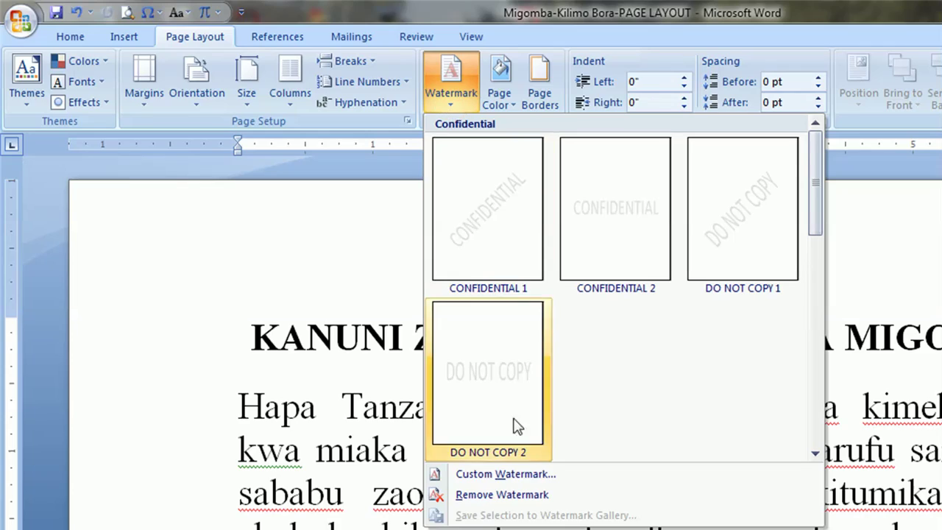
pyautogui.click(489, 500)
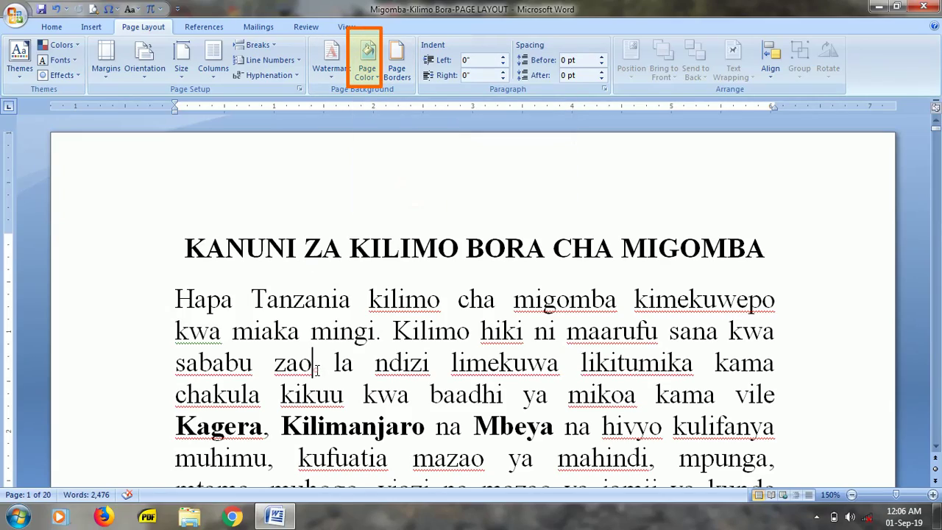
pyautogui.scroll(-2, 318, 369)
pyautogui.scroll(-3, 313, 361)
pyautogui.scroll(-4, 308, 349)
pyautogui.scroll(-3, 301, 334)
pyautogui.scroll(5, 301, 333)
pyautogui.scroll(4, 301, 294)
pyautogui.scroll(3, 303, 243)
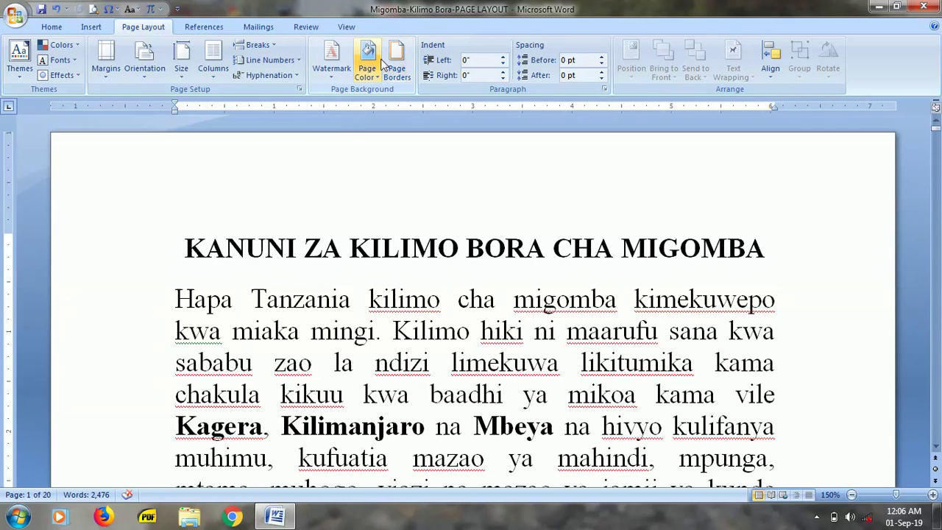
pyautogui.click(377, 77)
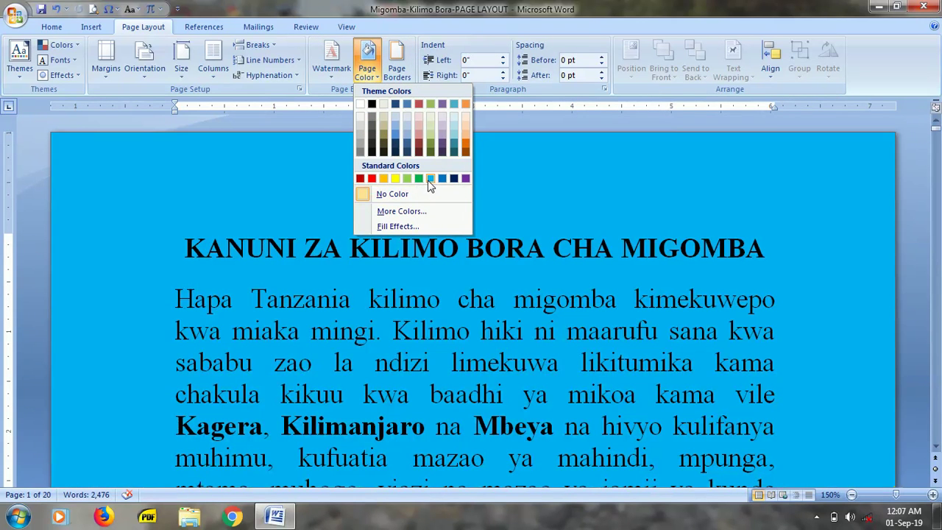
pyautogui.click(430, 179)
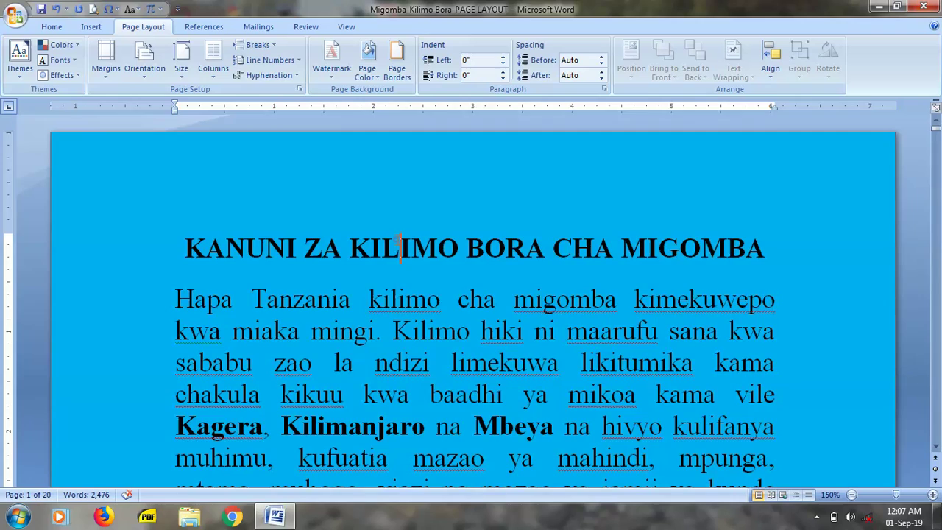
pyautogui.scroll(-3, 400, 248)
pyautogui.scroll(-3, 367, 279)
pyautogui.scroll(-4, 337, 314)
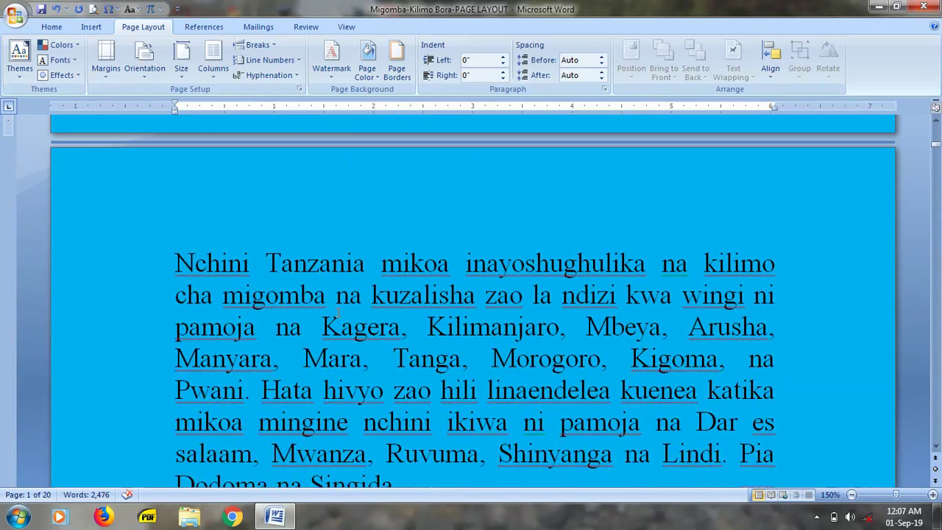
pyautogui.scroll(3, 337, 313)
pyautogui.click(94, 9)
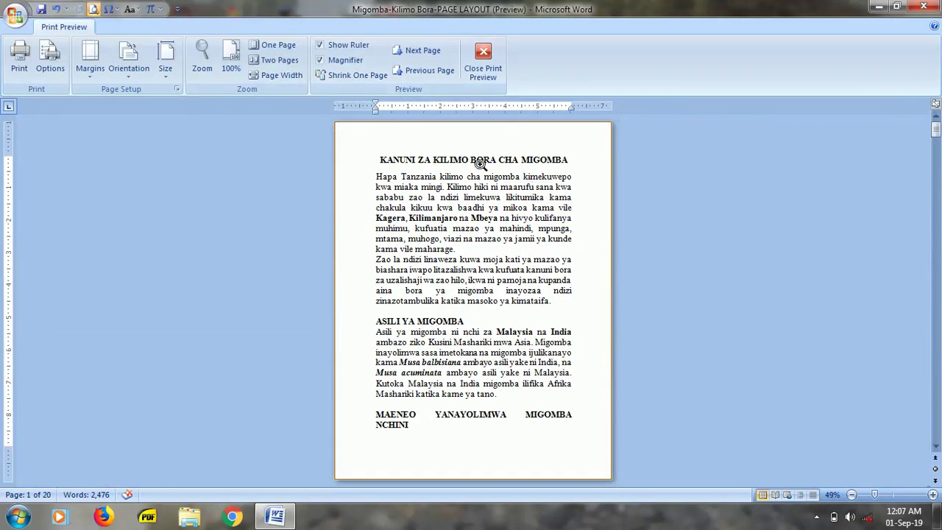
pyautogui.click(475, 52)
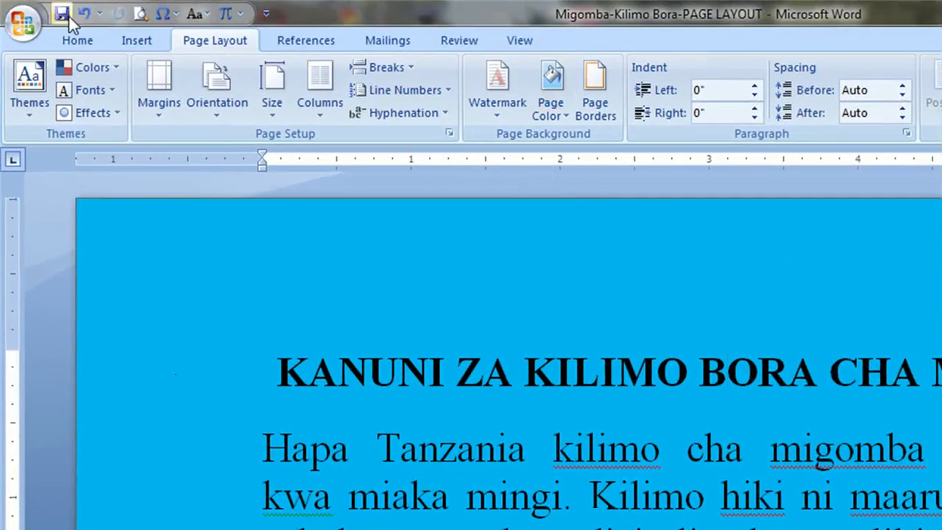
pyautogui.click(566, 114)
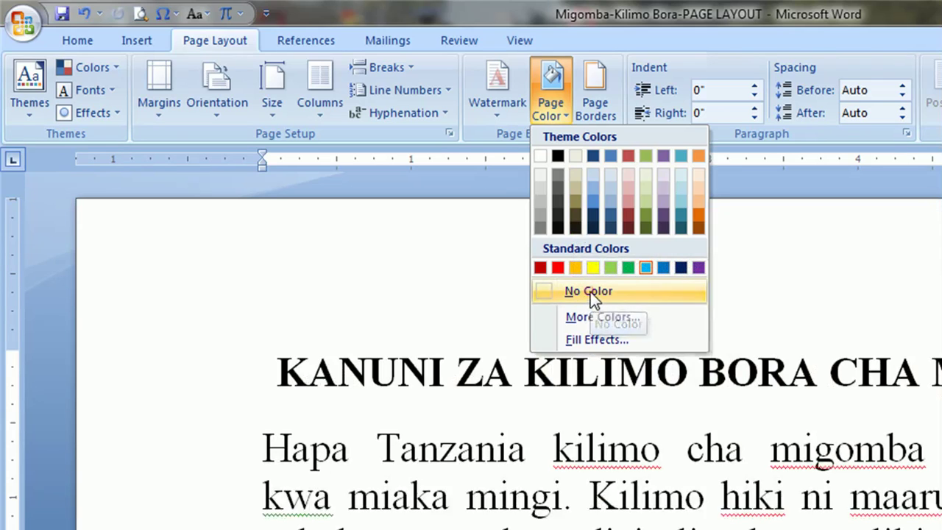
pyautogui.click(590, 291)
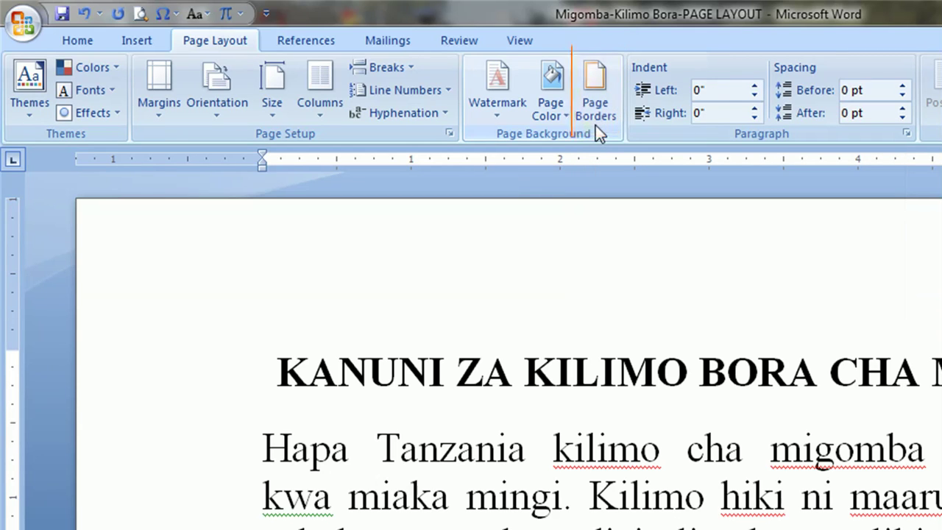
pyautogui.click(593, 107)
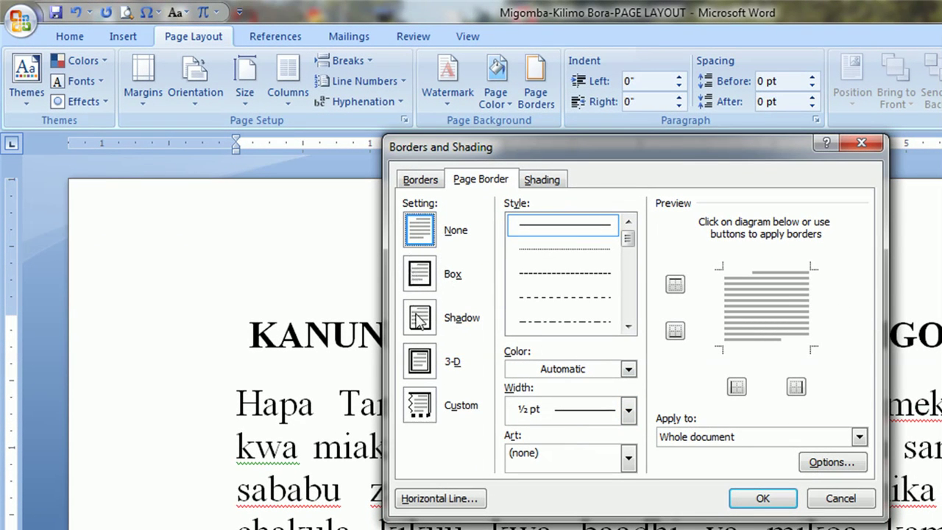
# - Choose the 3-D setting and the green film-strip art design for the page border
pyautogui.click(420, 361)
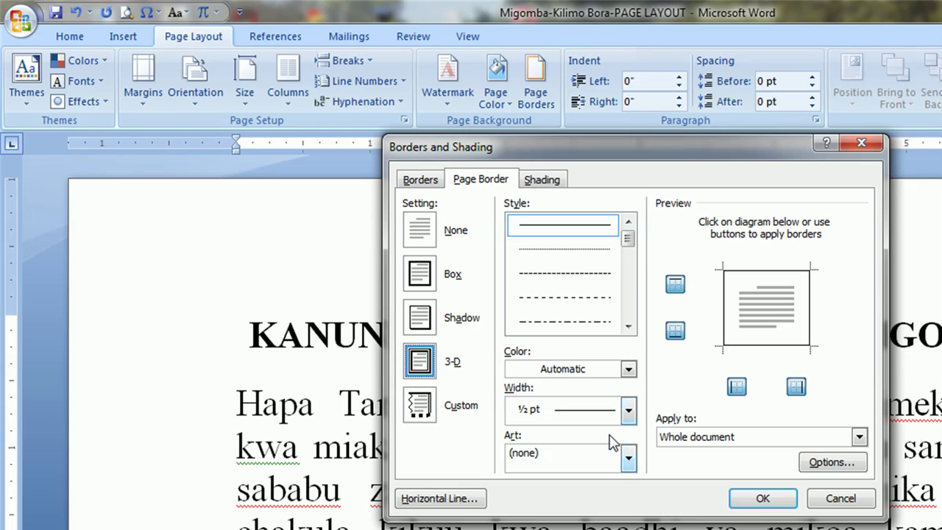
pyautogui.click(627, 459)
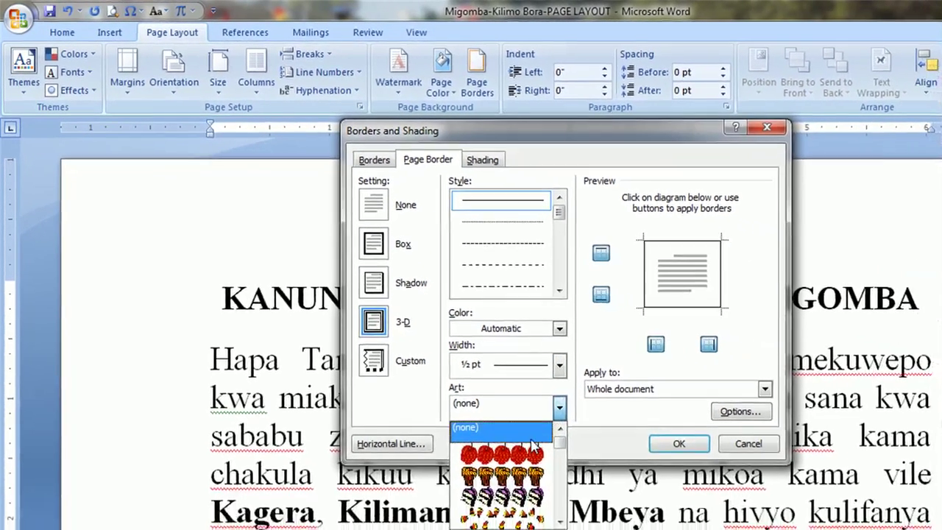
pyautogui.moveTo(559, 441); pyautogui.dragTo(557, 462)
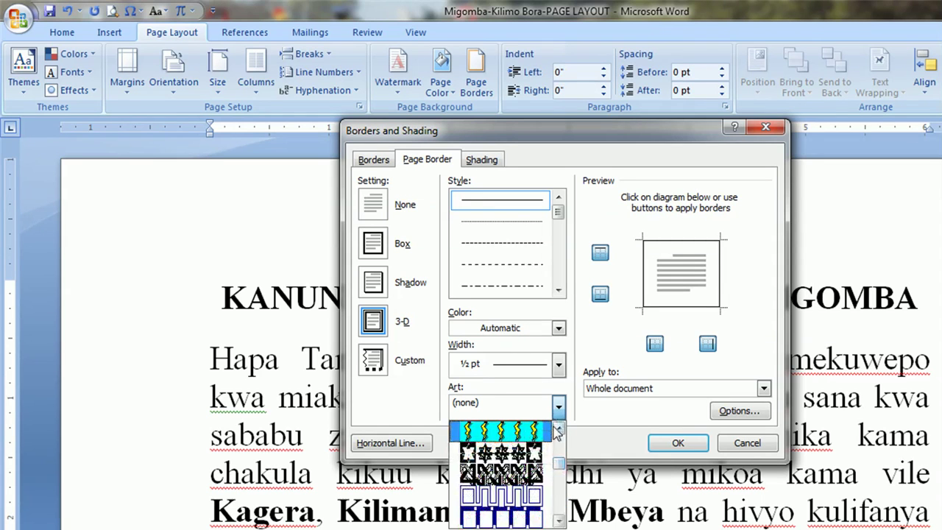
pyautogui.scroll(-3, 515, 471)
pyautogui.click(507, 453)
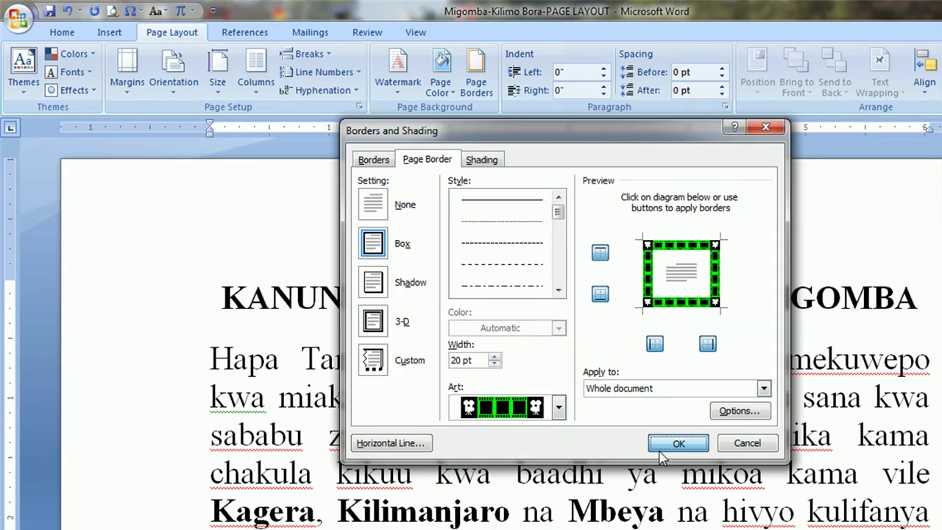
# - Apply the film-strip border, page forward and back through Print Preview, then close it
pyautogui.click(671, 443)
pyautogui.click(112, 10)
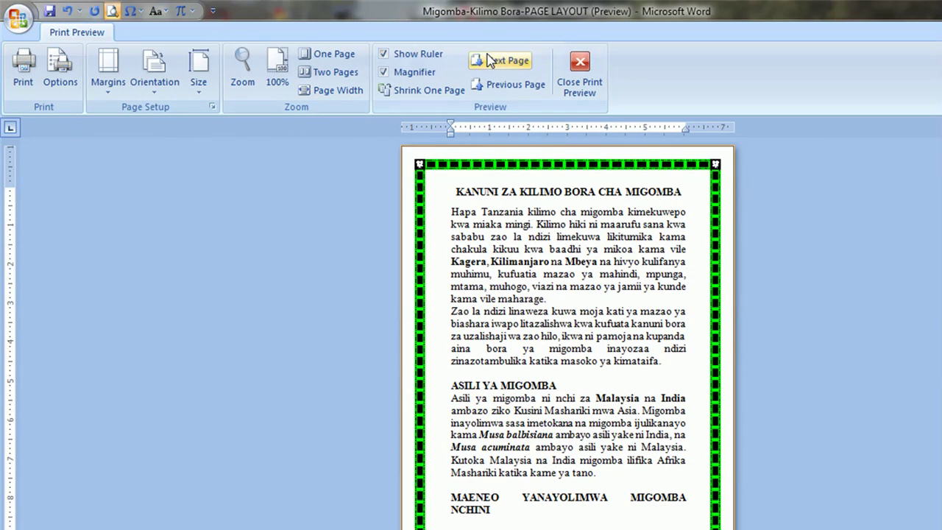
pyautogui.click(504, 60)
pyautogui.click(504, 61)
pyautogui.click(503, 60)
pyautogui.click(504, 60)
pyautogui.click(504, 60)
pyautogui.click(503, 60)
pyautogui.click(508, 84)
pyautogui.click(507, 85)
pyautogui.click(508, 85)
pyautogui.click(507, 84)
pyautogui.click(424, 73)
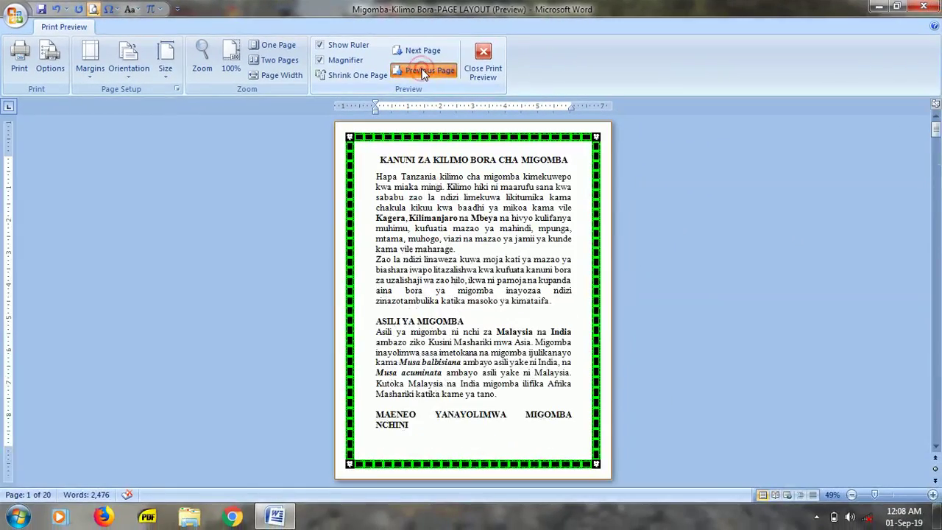
pyautogui.click(479, 57)
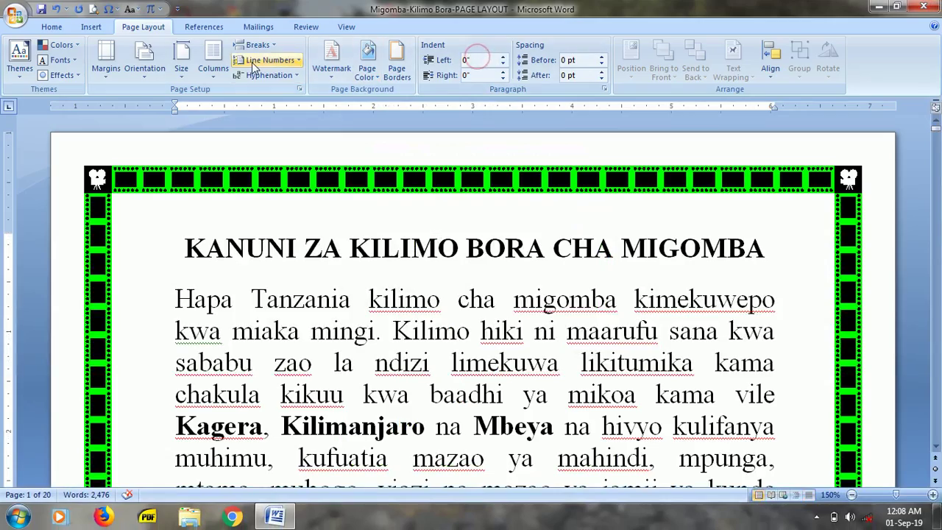
# - Reduce the film-strip page border width from 20 pt to 5 pt
pyautogui.click(358, 184)
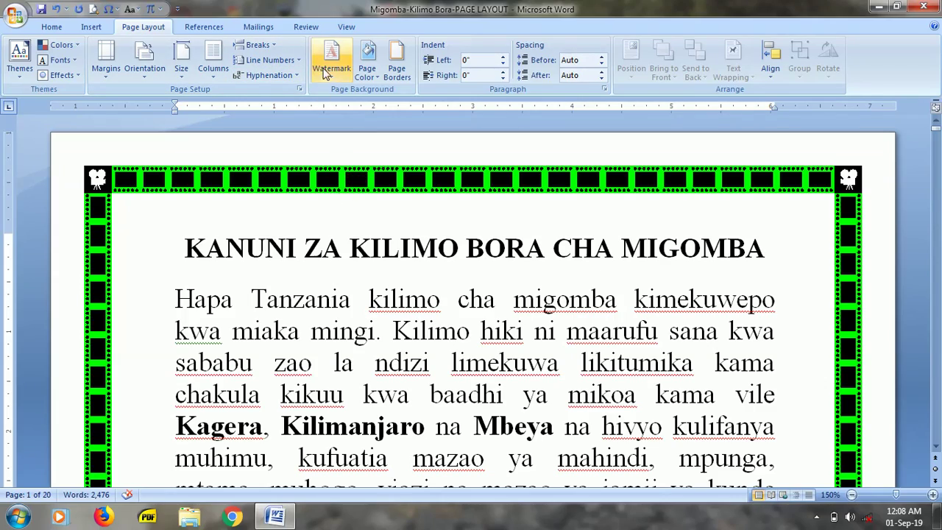
pyautogui.click(395, 71)
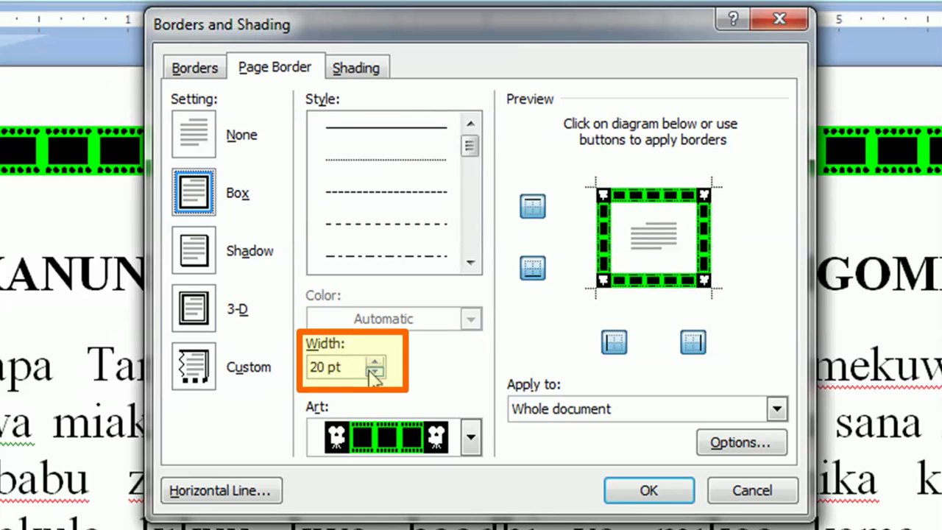
pyautogui.click(375, 372)
pyautogui.click(374, 371)
pyautogui.click(374, 372)
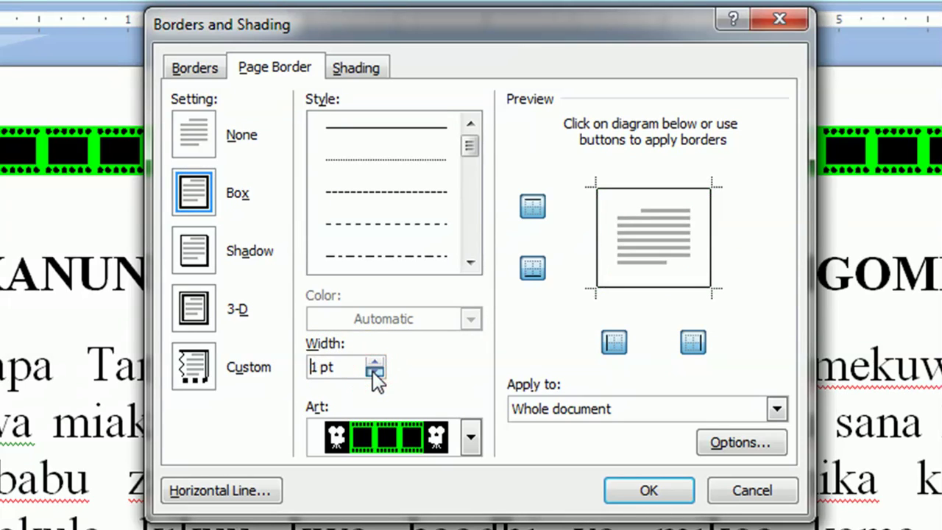
pyautogui.click(374, 362)
pyautogui.click(374, 361)
pyautogui.click(375, 362)
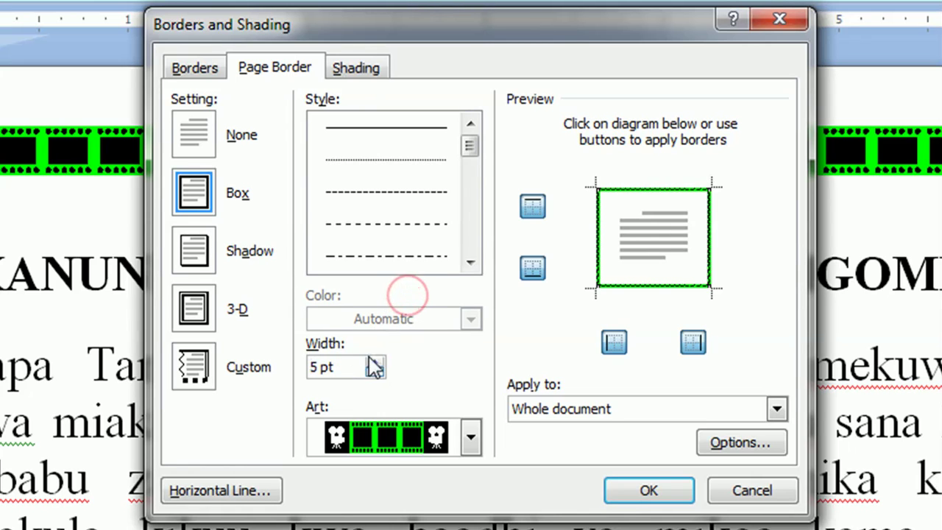
pyautogui.click(626, 491)
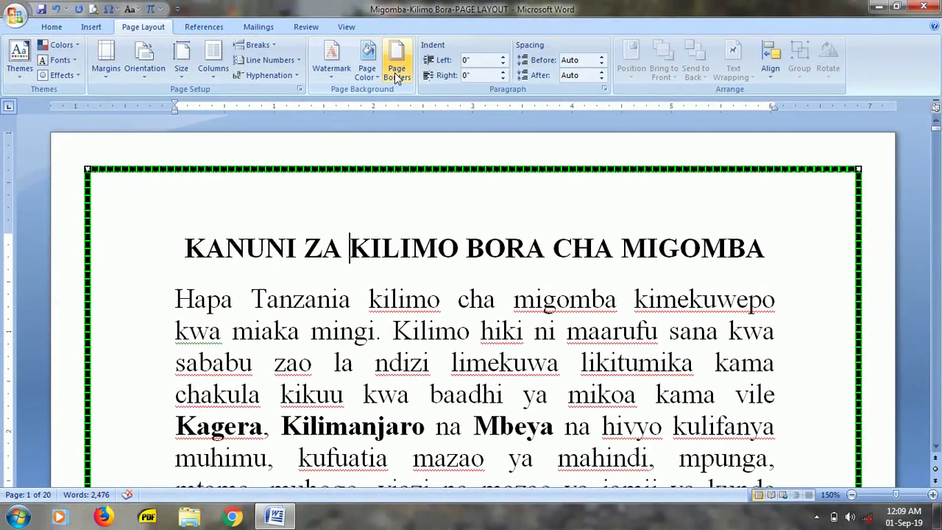
# - Remove the green film-strip page border, then apply a plain box border instead
pyautogui.click(395, 70)
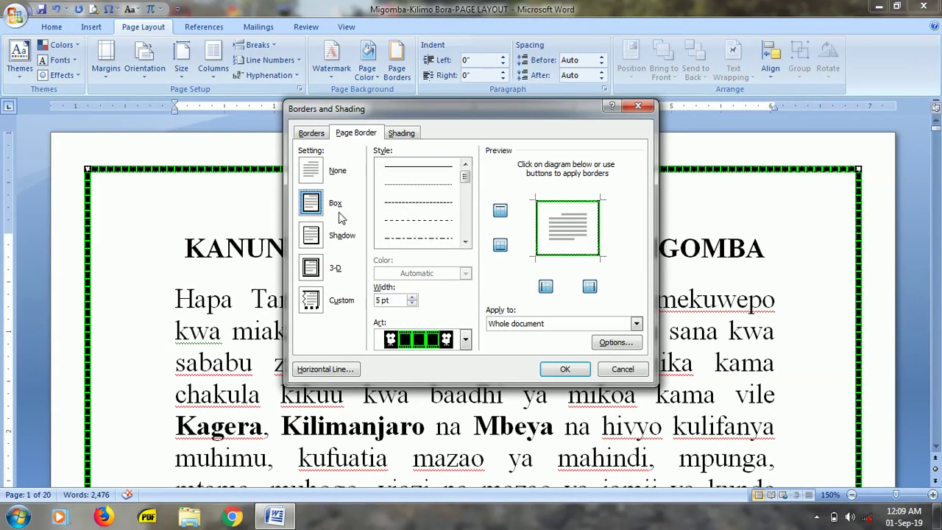
pyautogui.click(315, 170)
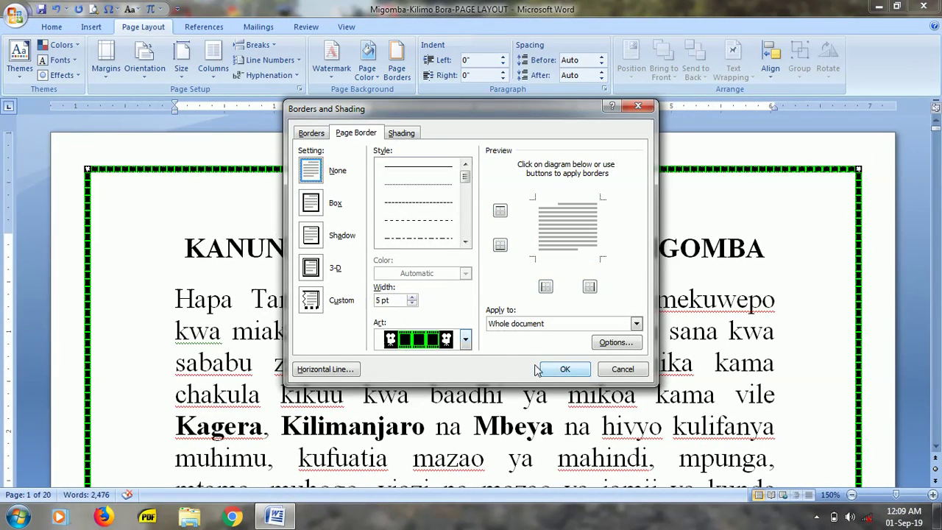
pyautogui.click(560, 368)
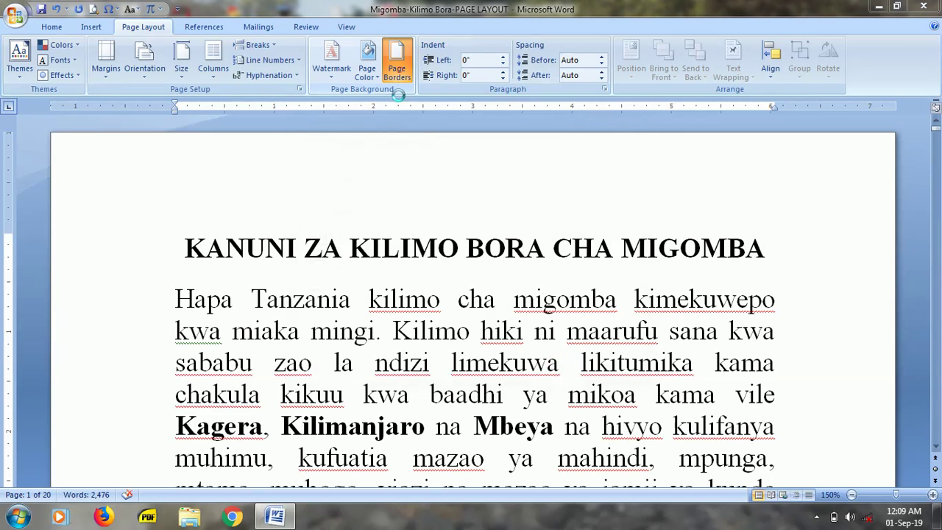
pyautogui.click(313, 209)
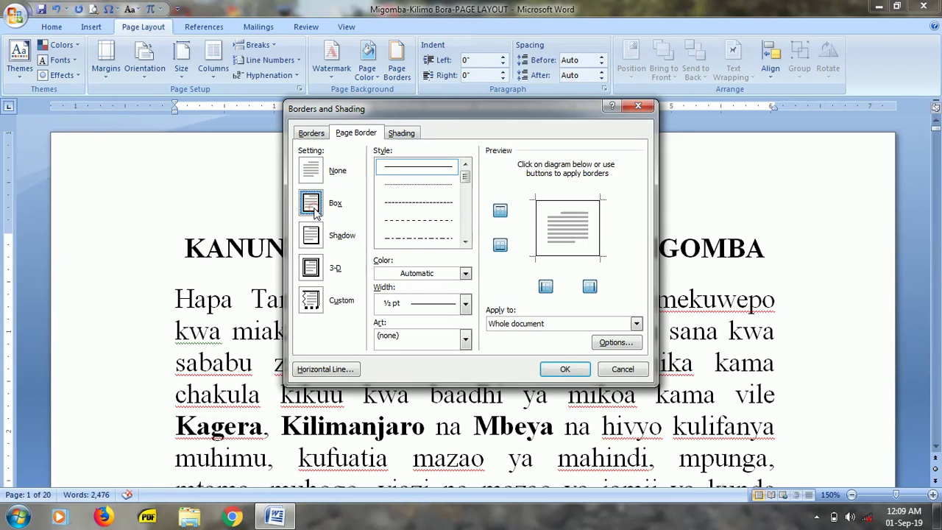
pyautogui.click(564, 368)
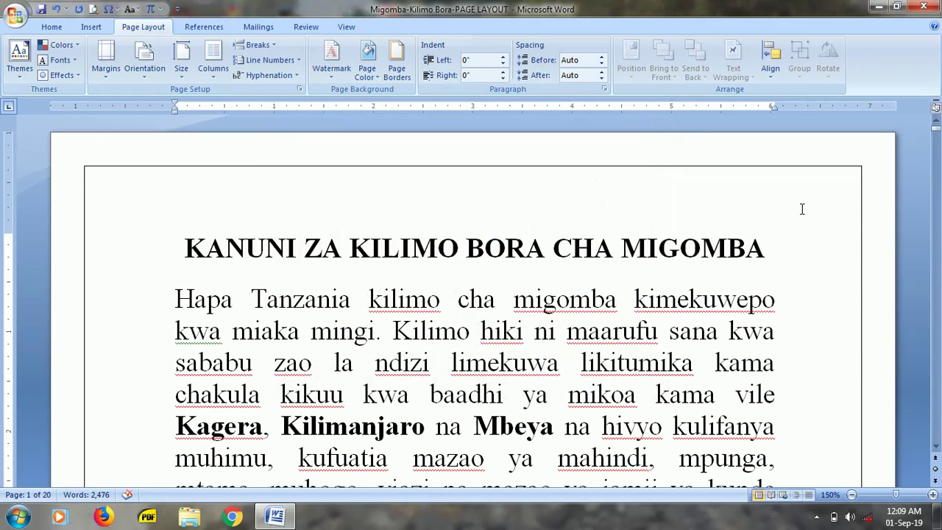
# - Set the page border back to None, leaving the pages unbordered
pyautogui.click(396, 60)
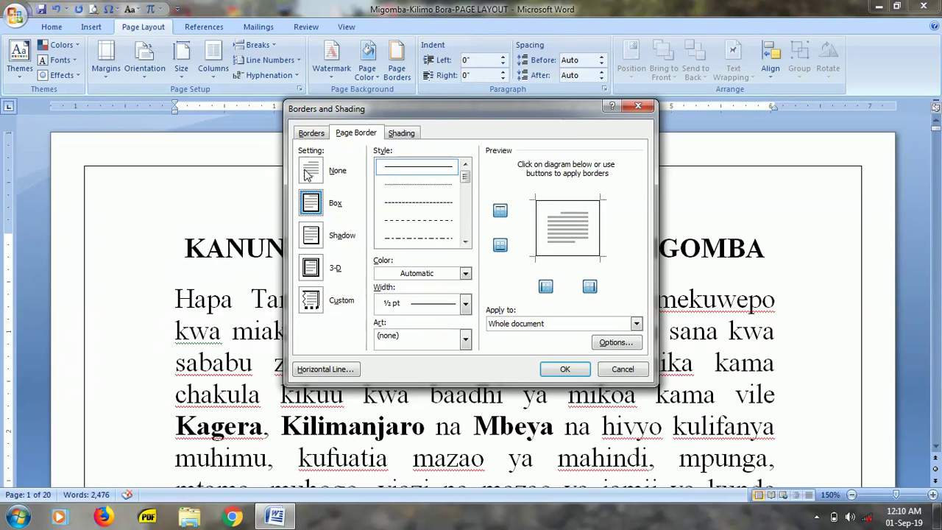
pyautogui.click(309, 172)
pyautogui.click(563, 370)
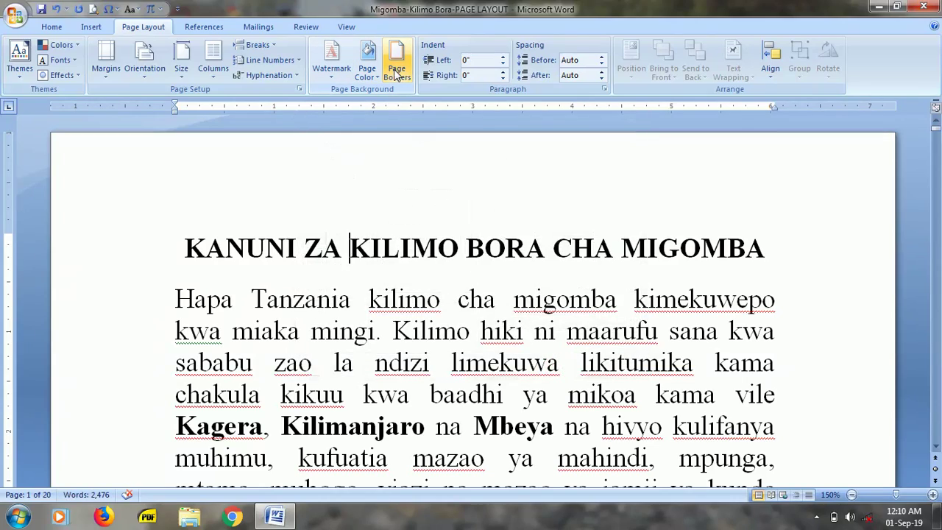
pyautogui.click(401, 76)
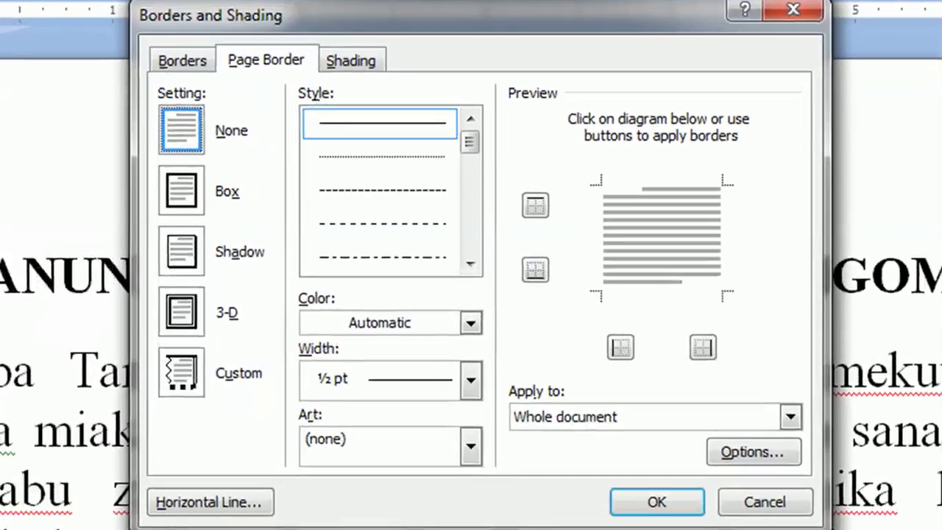
# - Give the title heading a light-blue shading fill, then undo it
pyautogui.click(185, 62)
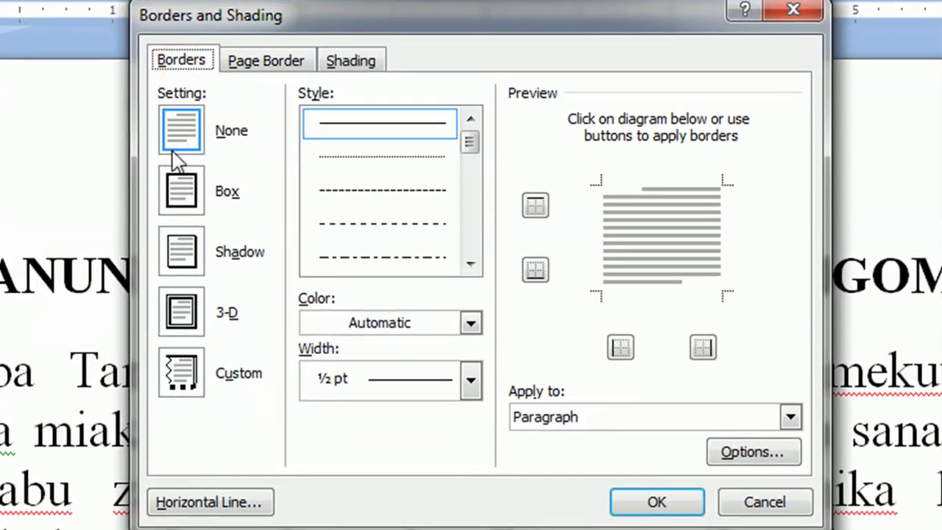
pyautogui.click(263, 62)
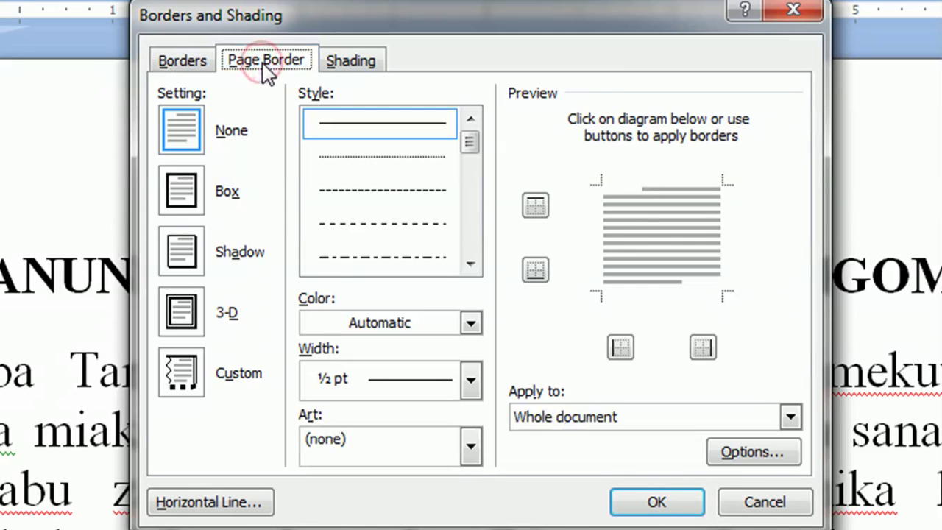
pyautogui.click(359, 68)
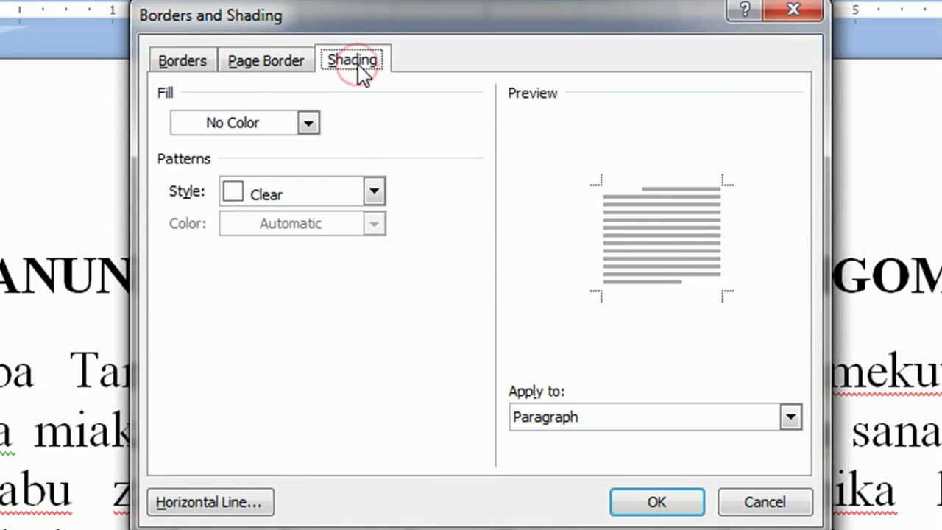
pyautogui.click(306, 123)
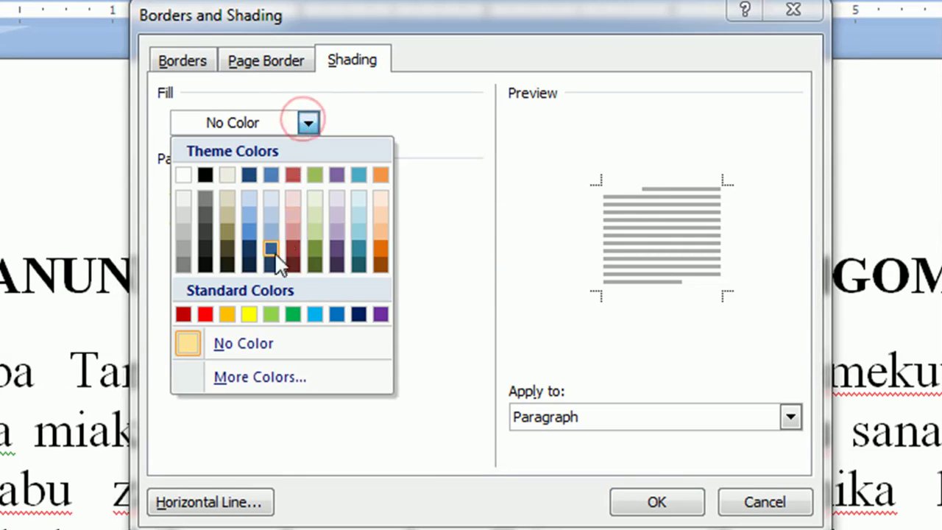
pyautogui.click(315, 315)
pyautogui.click(660, 501)
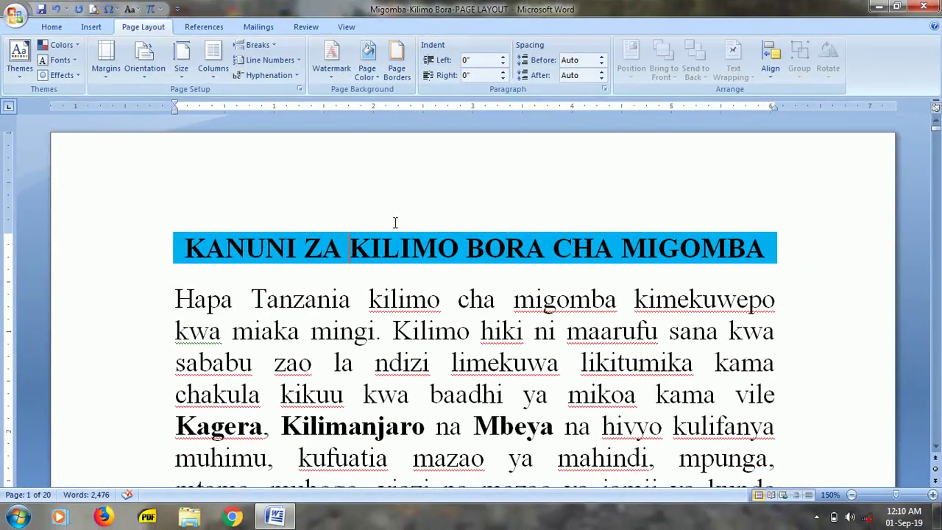
pyautogui.click(55, 10)
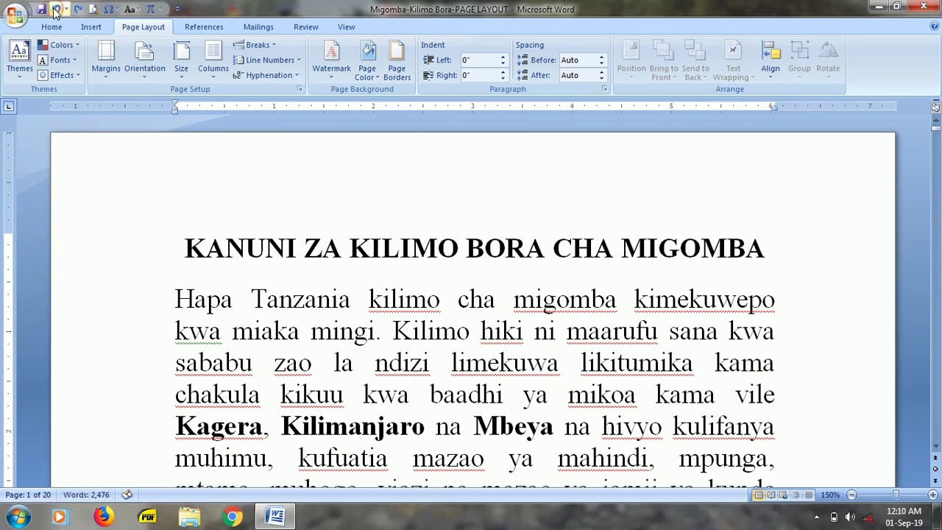
pyautogui.click(397, 55)
pyautogui.click(402, 133)
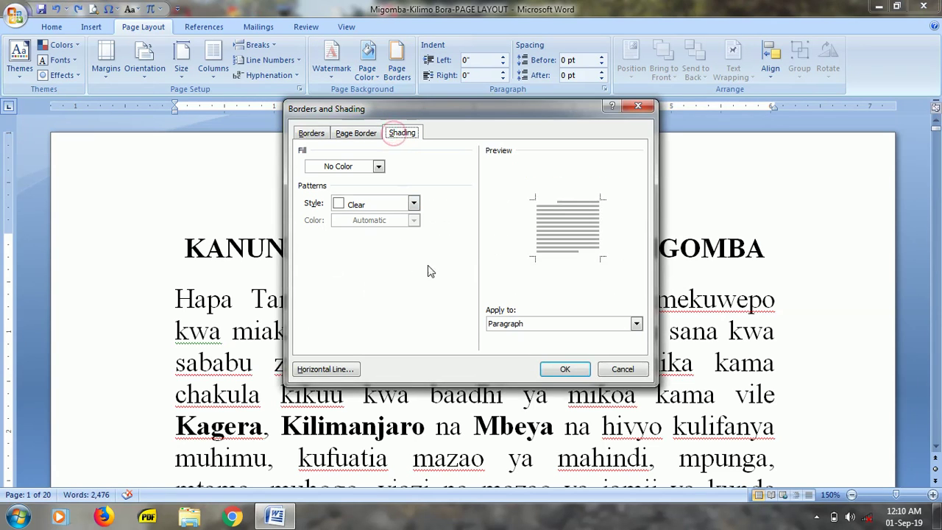
pyautogui.click(378, 166)
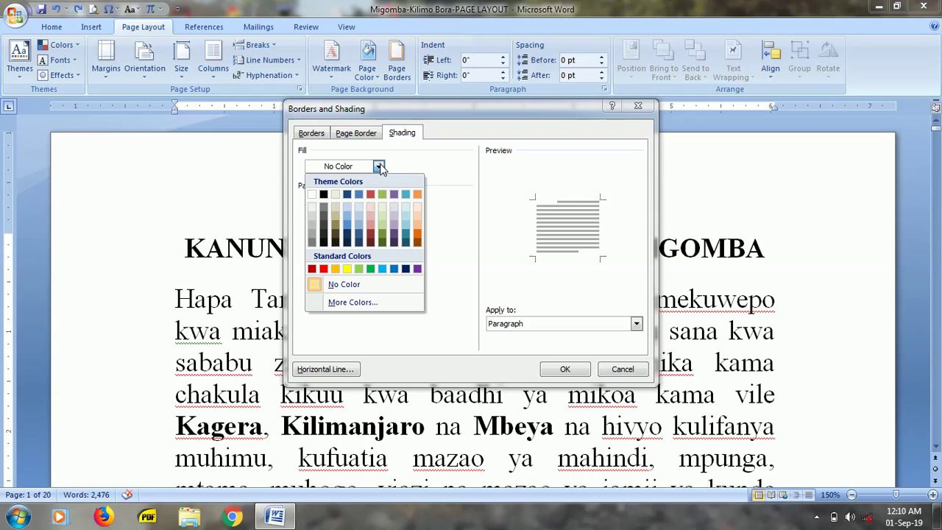
pyautogui.click(368, 269)
pyautogui.click(548, 371)
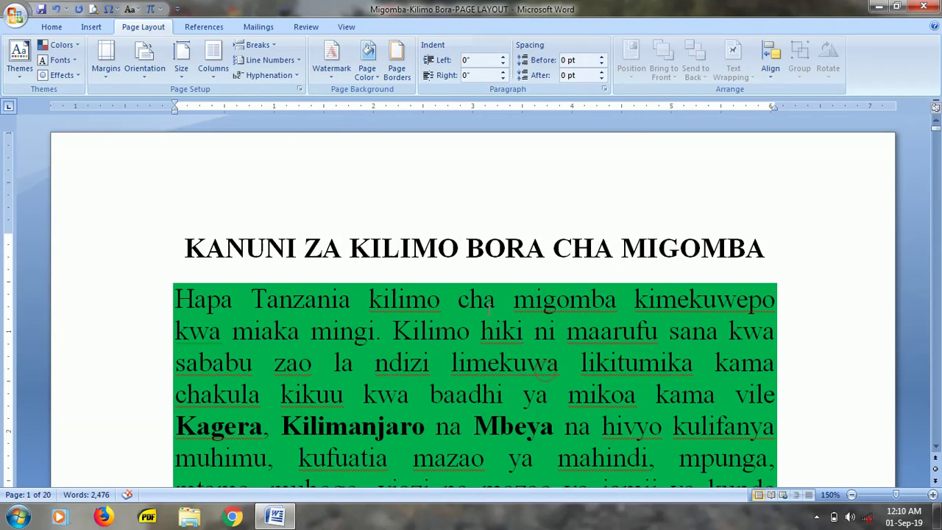
pyautogui.scroll(-3, 445, 353)
pyautogui.scroll(-1, 427, 346)
pyautogui.scroll(3, 395, 334)
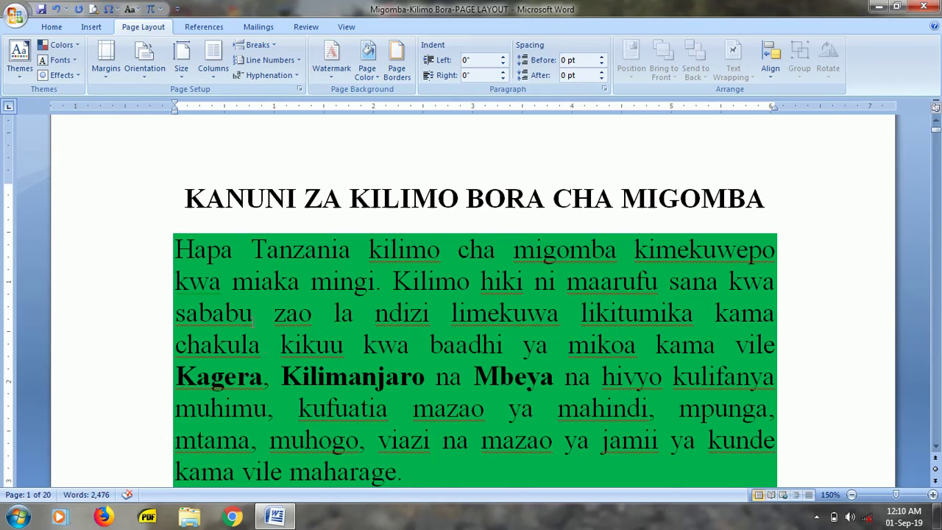
pyautogui.moveTo(118, 250); pyautogui.dragTo(117, 474)
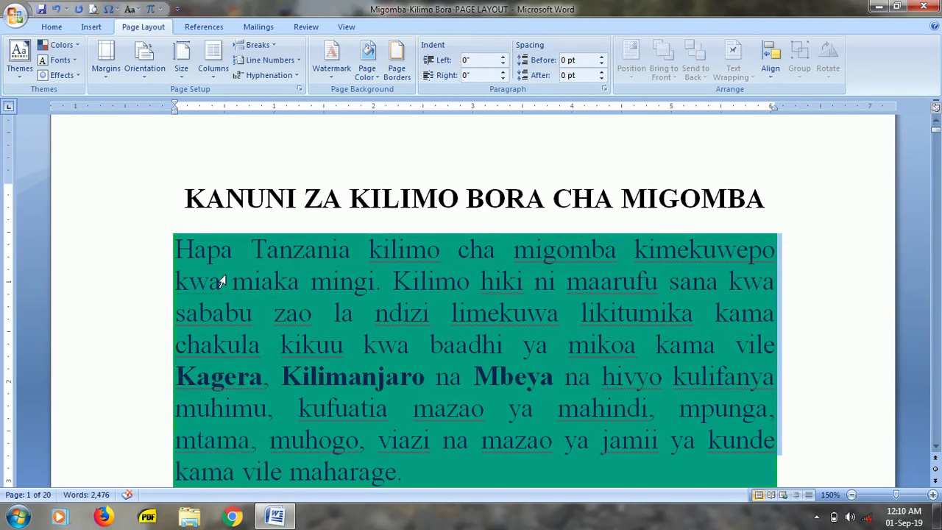
pyautogui.click(56, 9)
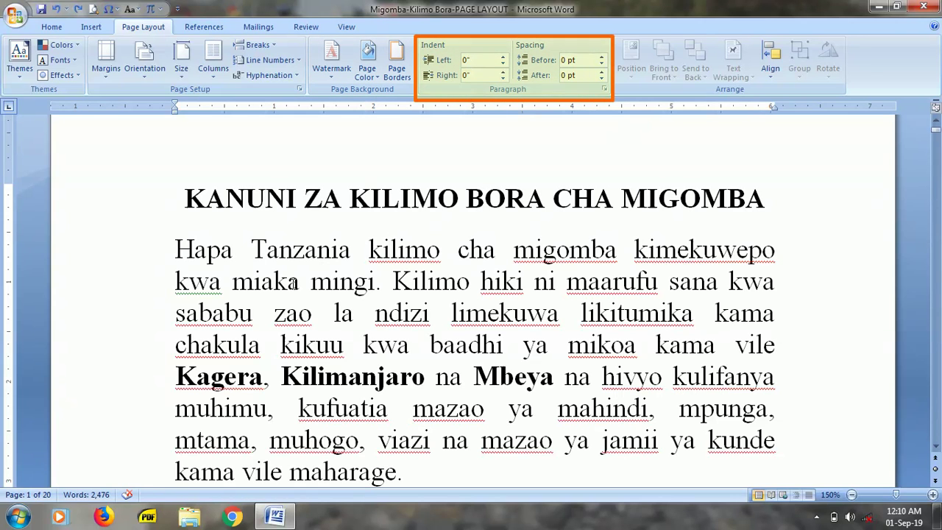
# - Select the first body paragraph, try a left indent of -0.8", then reset it to 0"
pyautogui.moveTo(136, 247); pyautogui.dragTo(132, 474)
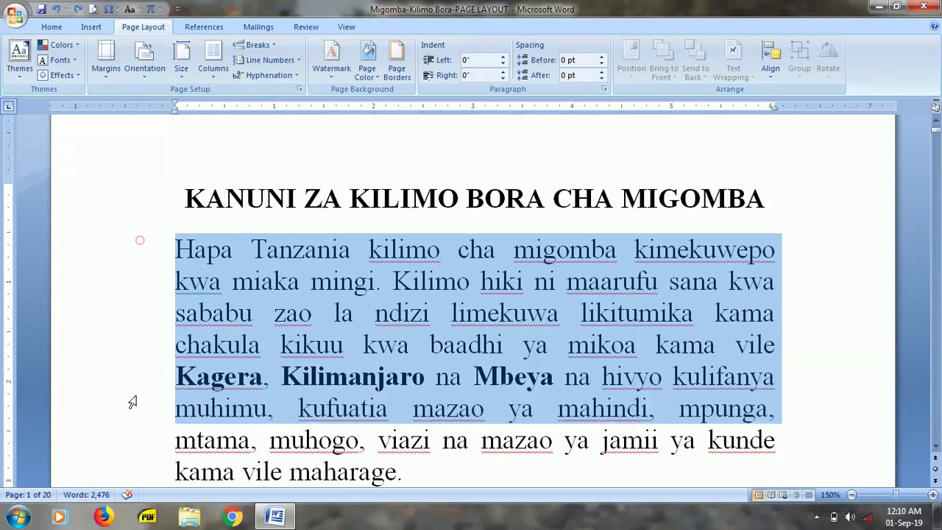
pyautogui.click(434, 62)
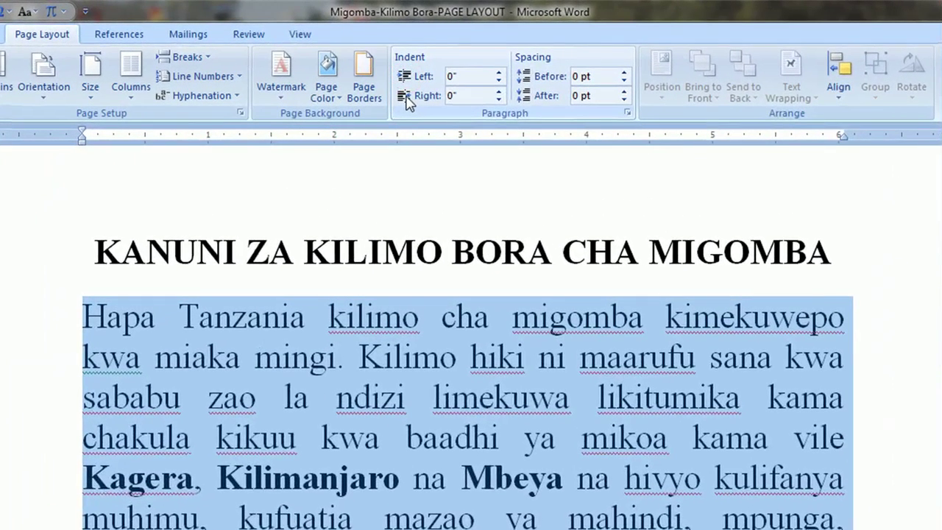
pyautogui.click(498, 80)
pyautogui.click(498, 80)
pyautogui.click(498, 80)
pyautogui.click(498, 80)
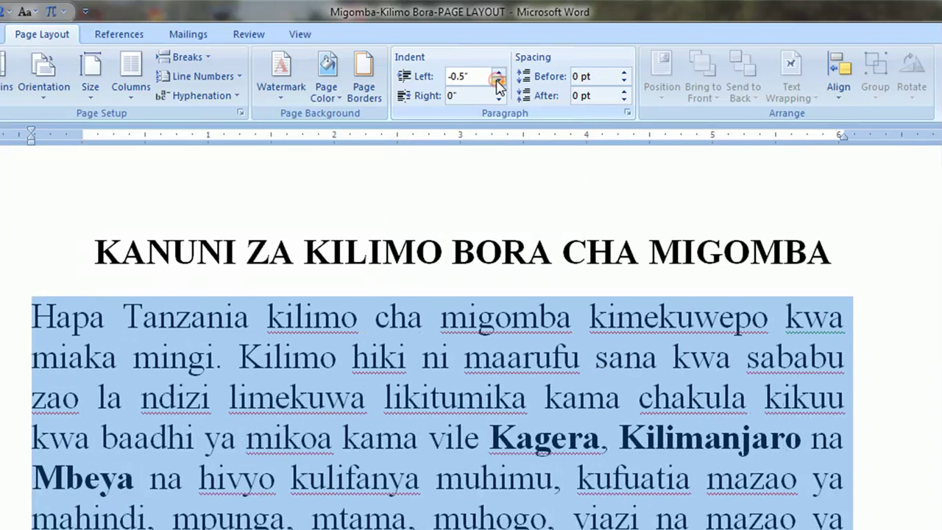
pyautogui.click(498, 80)
pyautogui.click(498, 80)
pyautogui.click(498, 80)
pyautogui.click(498, 80)
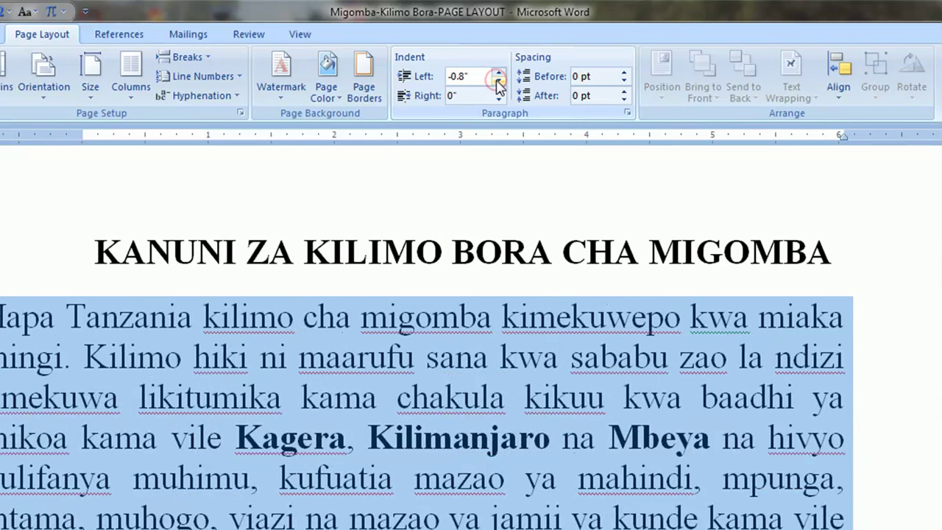
pyautogui.doubleClick(498, 72)
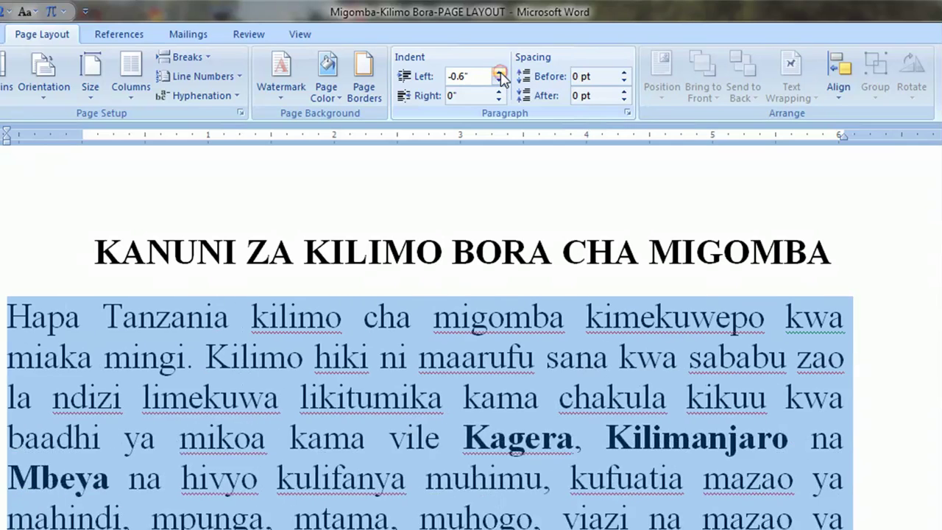
pyautogui.tripleClick(499, 73)
pyautogui.click(499, 72)
pyautogui.doubleClick(499, 73)
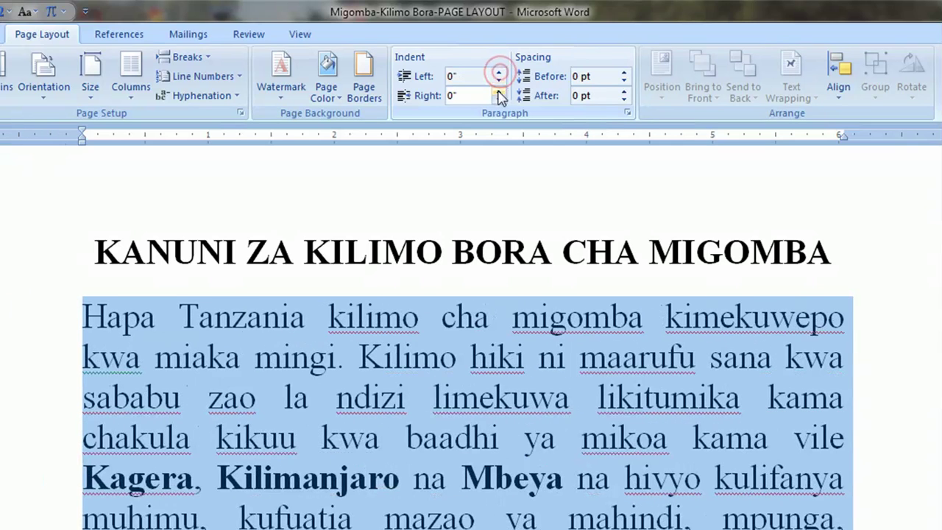
# - Increase the paragraph's right indent to 0.7"
pyautogui.click(498, 92)
pyautogui.doubleClick(498, 92)
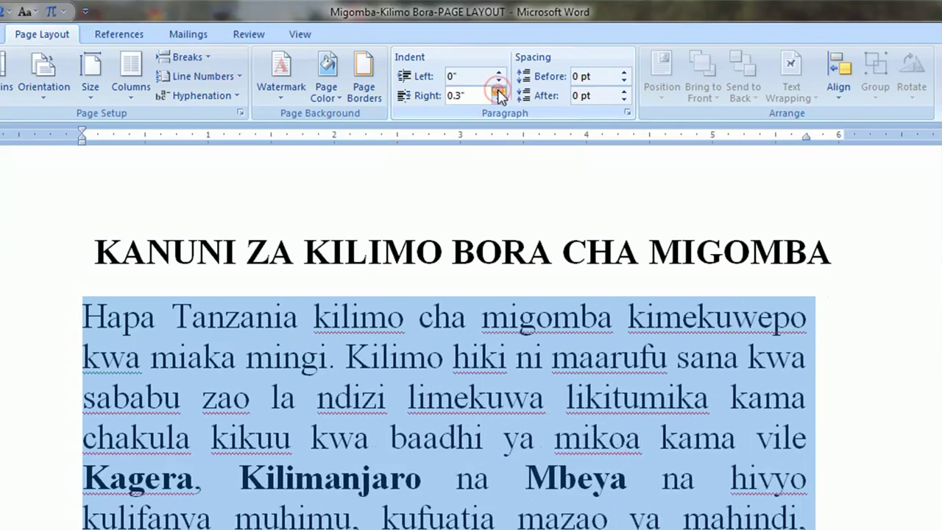
pyautogui.click(498, 92)
pyautogui.click(498, 92)
pyautogui.click(498, 92)
pyautogui.click(498, 92)
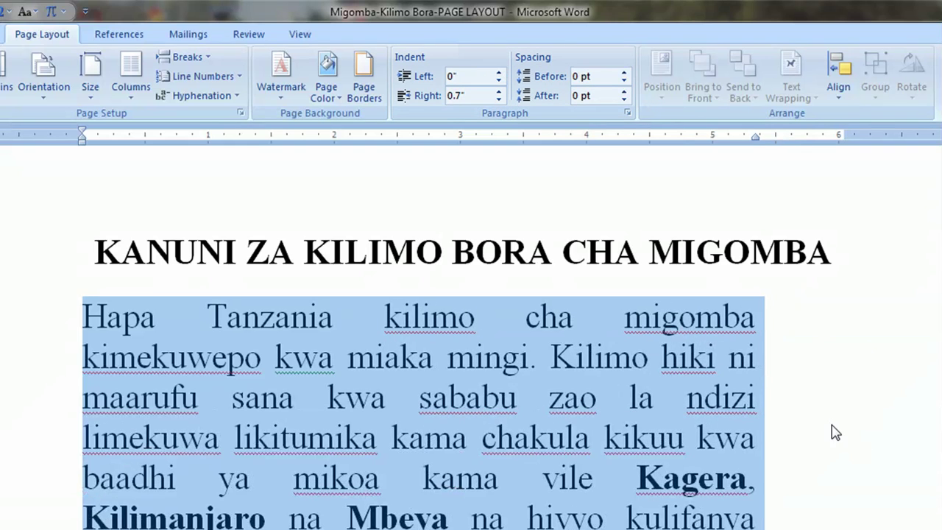
pyautogui.scroll(-6, 835, 431)
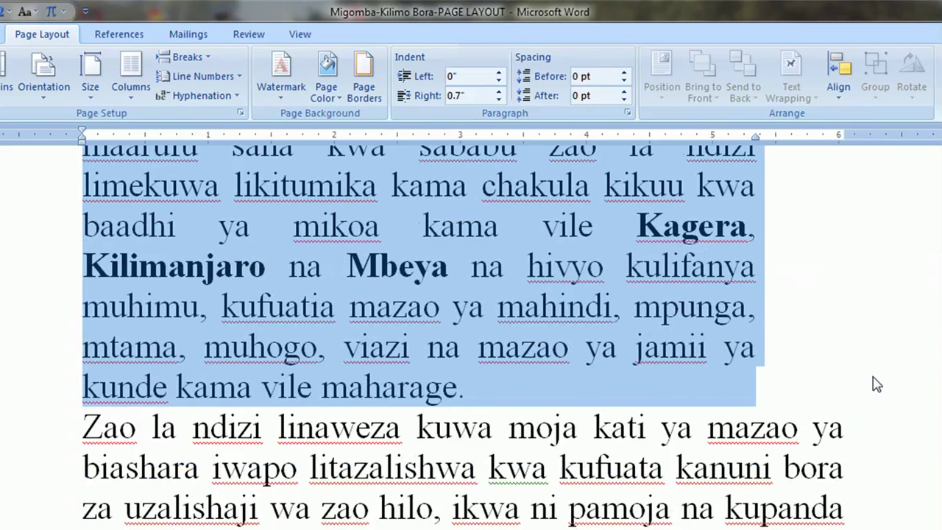
# - Reduce the right indent back to 0" and deselect the paragraph
pyautogui.click(498, 100)
pyautogui.click(499, 100)
pyautogui.click(499, 100)
pyautogui.click(499, 100)
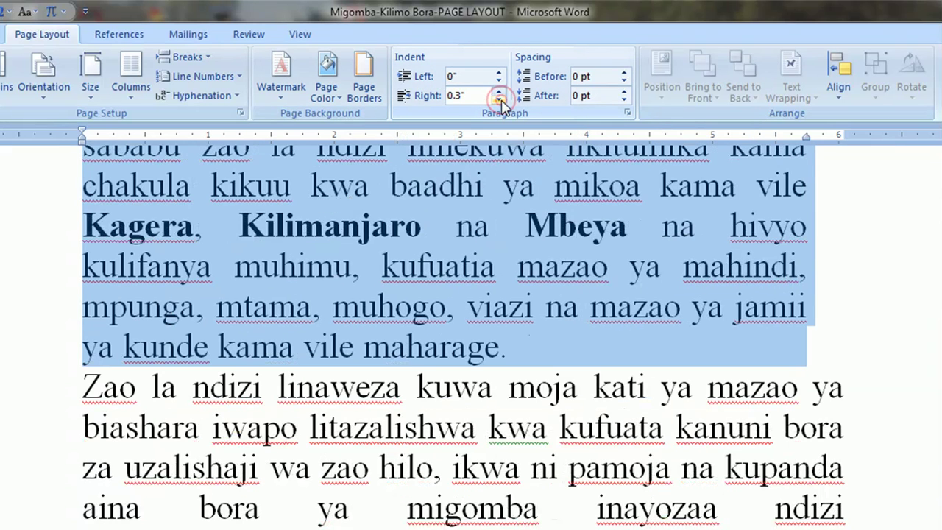
pyautogui.click(498, 100)
pyautogui.click(499, 100)
pyautogui.click(498, 100)
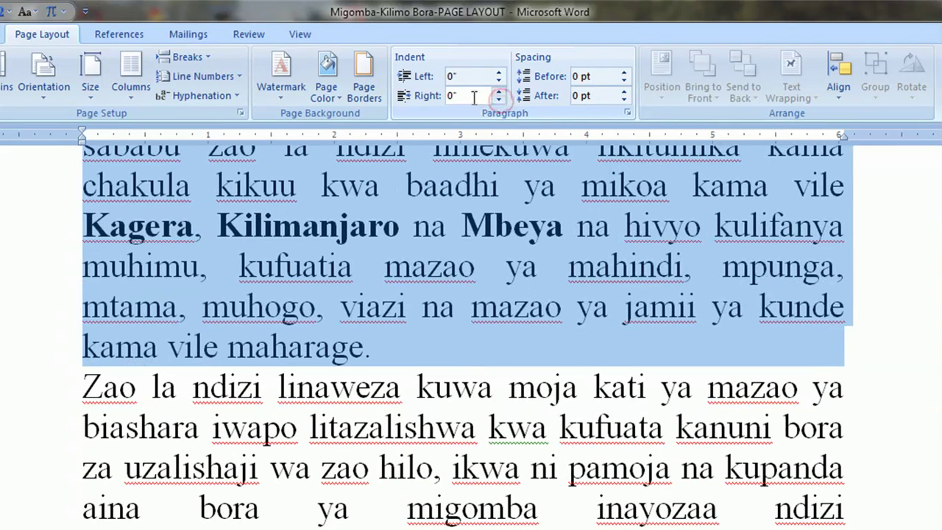
pyautogui.click(464, 409)
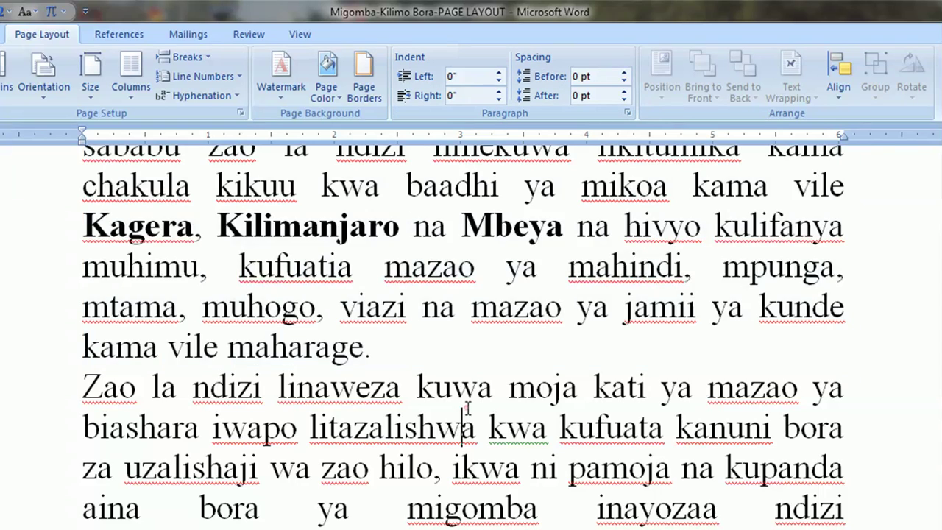
pyautogui.scroll(3, 465, 407)
pyautogui.scroll(-3, 465, 407)
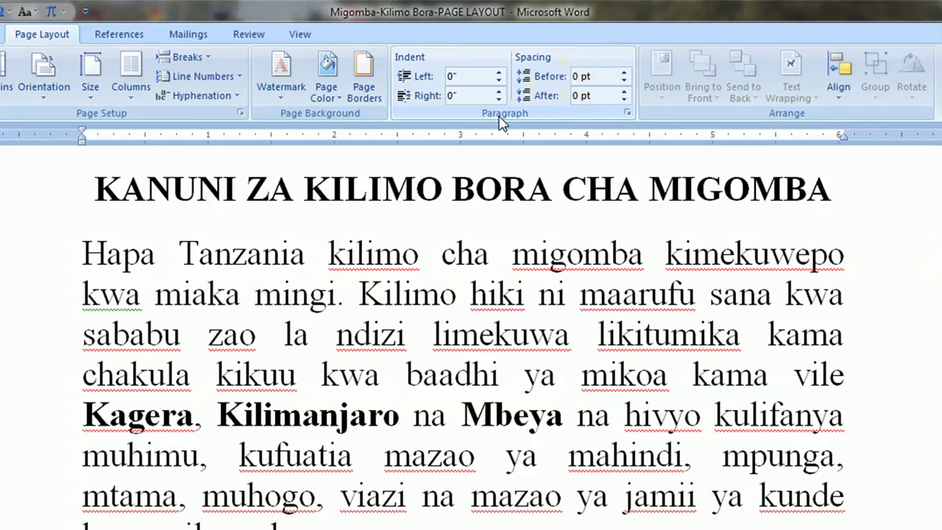
# - Give the opening Hapa Tanzania paragraph 12 pt spacing before and 12 pt after
pyautogui.doubleClick(37, 253)
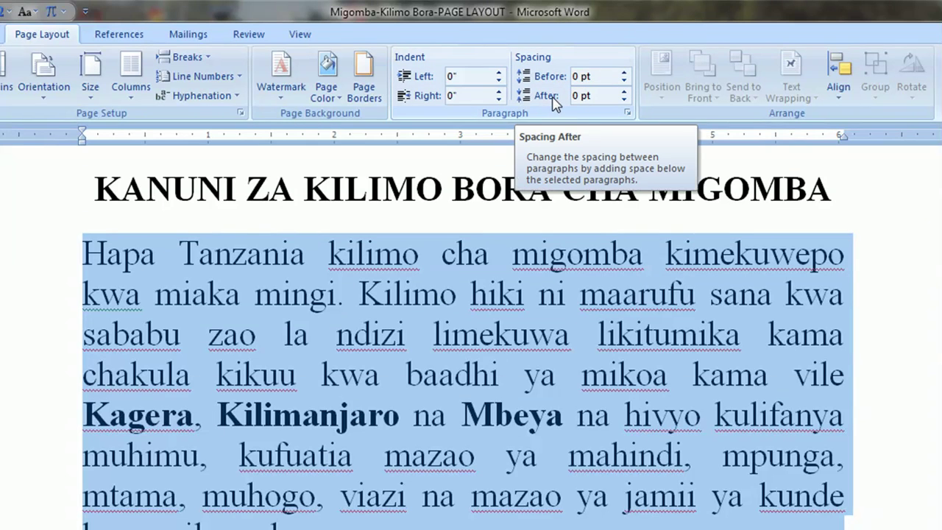
pyautogui.click(624, 74)
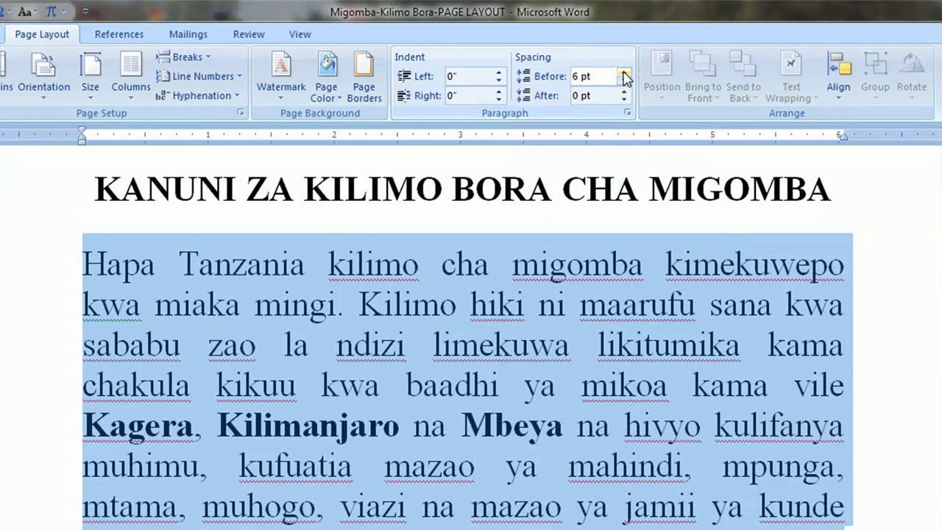
pyautogui.click(624, 75)
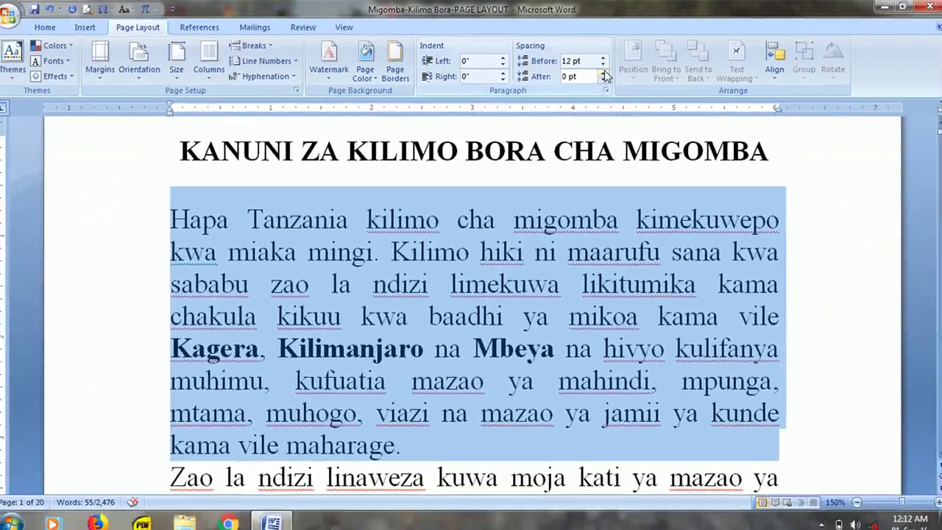
pyautogui.click(604, 73)
pyautogui.click(603, 73)
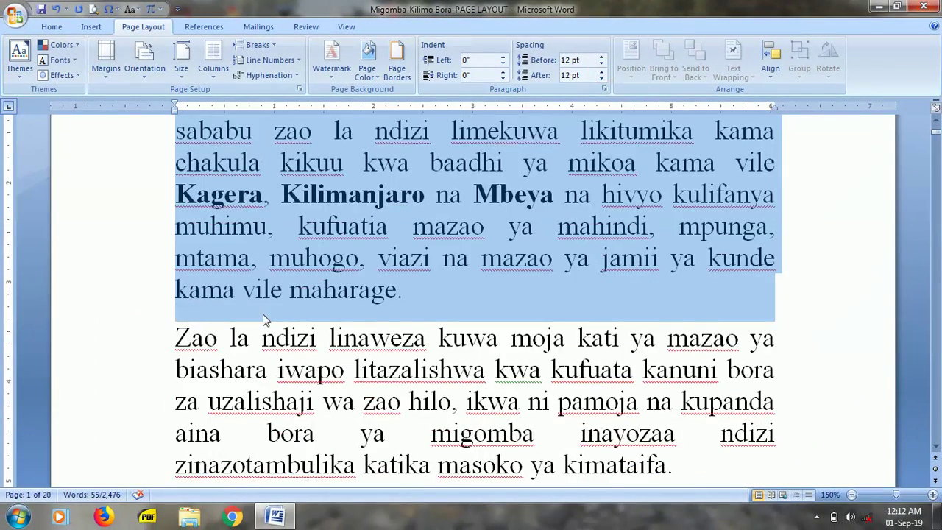
# - Select the whole document with Ctrl+A, then clear the selection again
pyautogui.scroll(1, 415, 320)
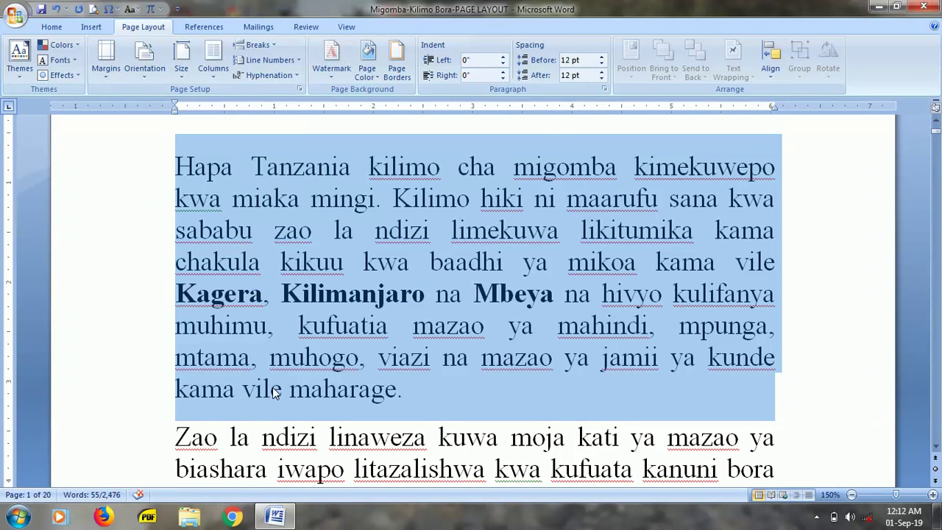
pyautogui.scroll(-1, 329, 379)
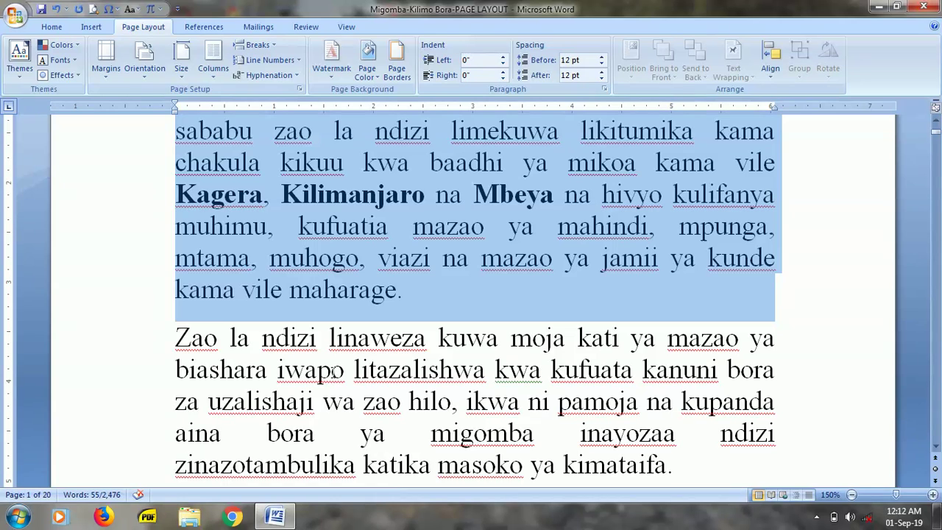
pyautogui.click(326, 250)
pyautogui.hotkey('ctrl', 'a')
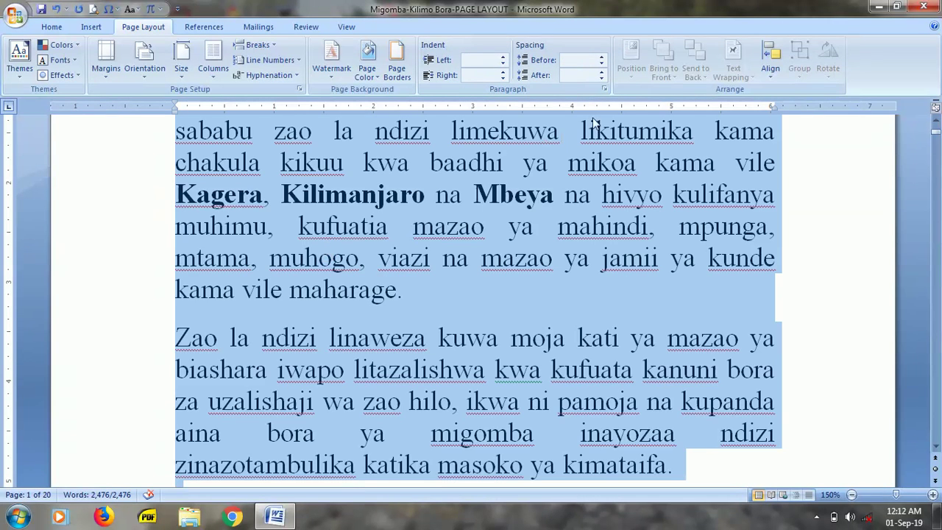
pyautogui.scroll(2, 383, 239)
pyautogui.click(383, 239)
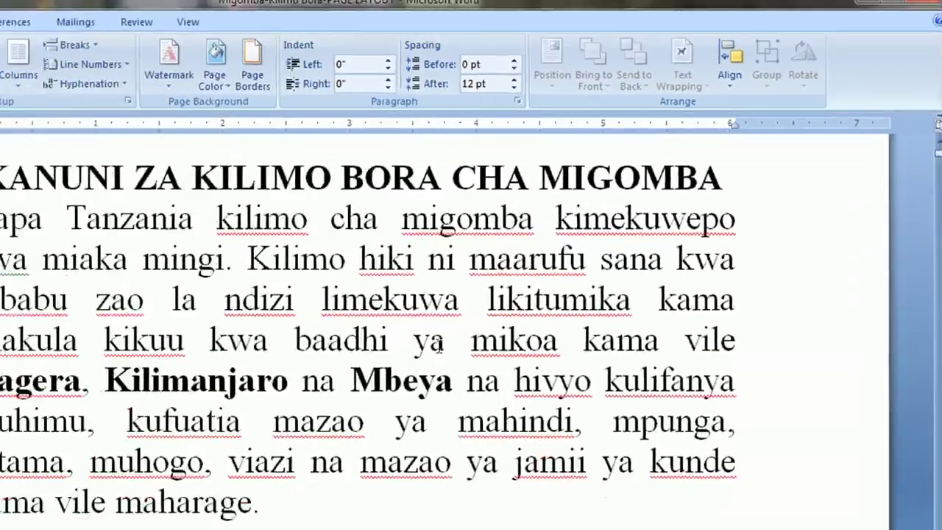
pyautogui.scroll(-4, 535, 298)
# - Scroll to the banana-field photo and browse the Position choices without applying any
pyautogui.scroll(-2, 534, 298)
pyautogui.scroll(-3, 523, 290)
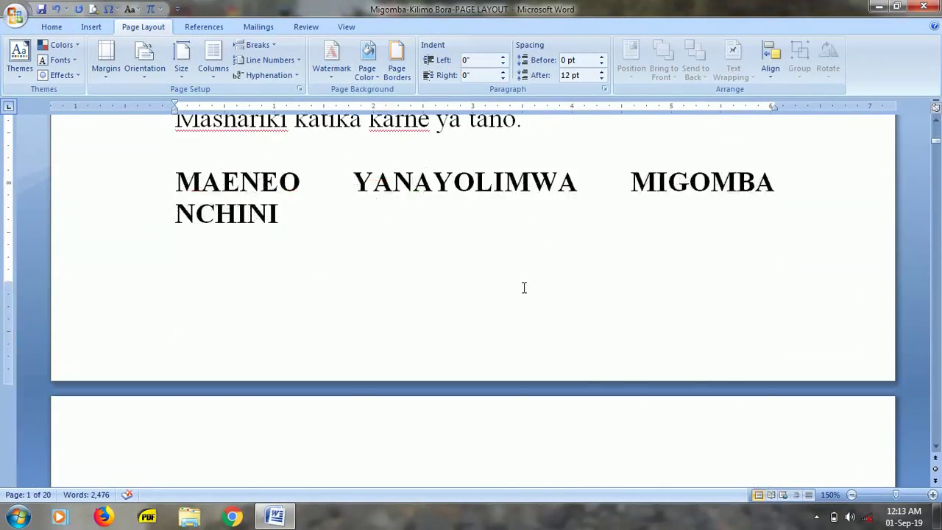
pyautogui.scroll(-3, 523, 289)
pyautogui.scroll(-3, 520, 285)
pyautogui.scroll(2, 520, 285)
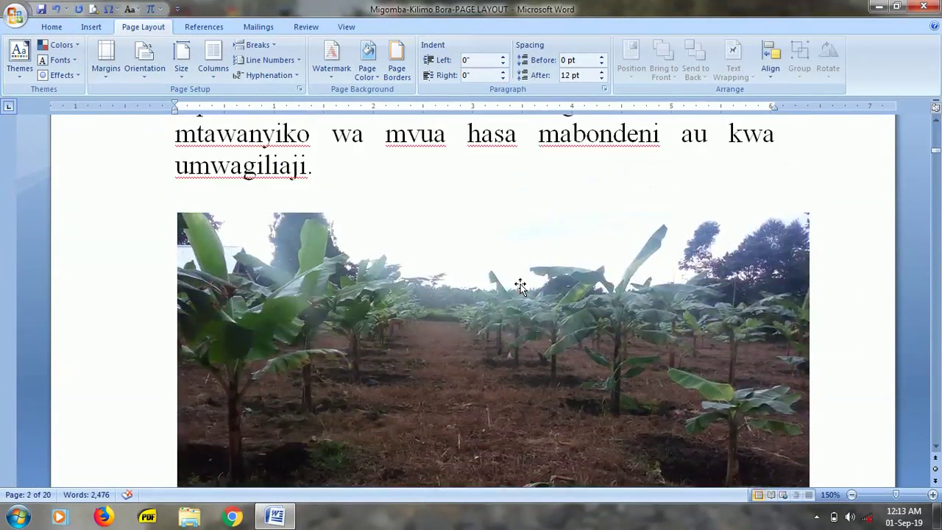
pyautogui.click(509, 307)
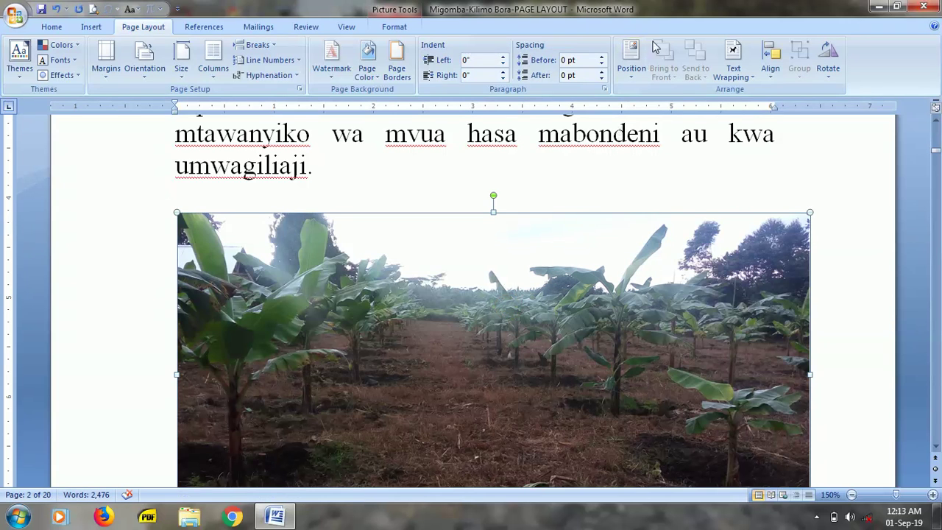
pyautogui.click(488, 146)
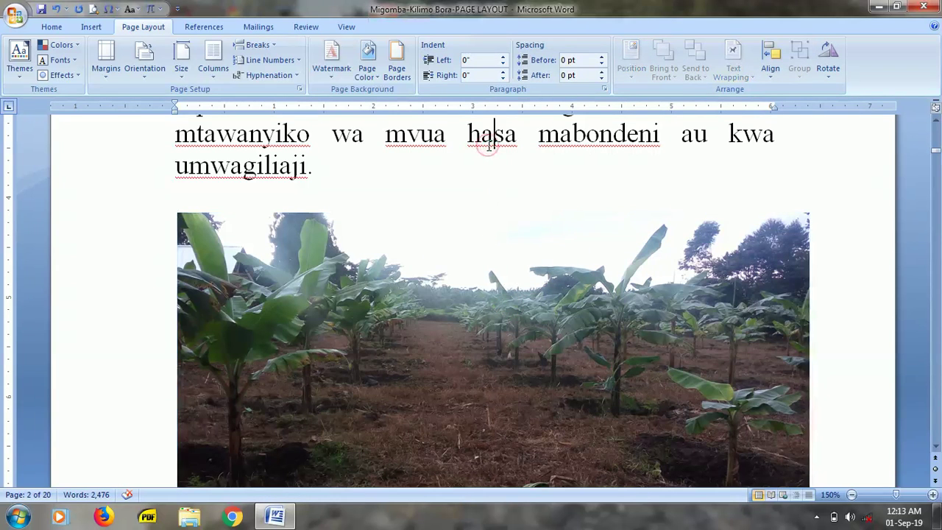
pyautogui.click(631, 58)
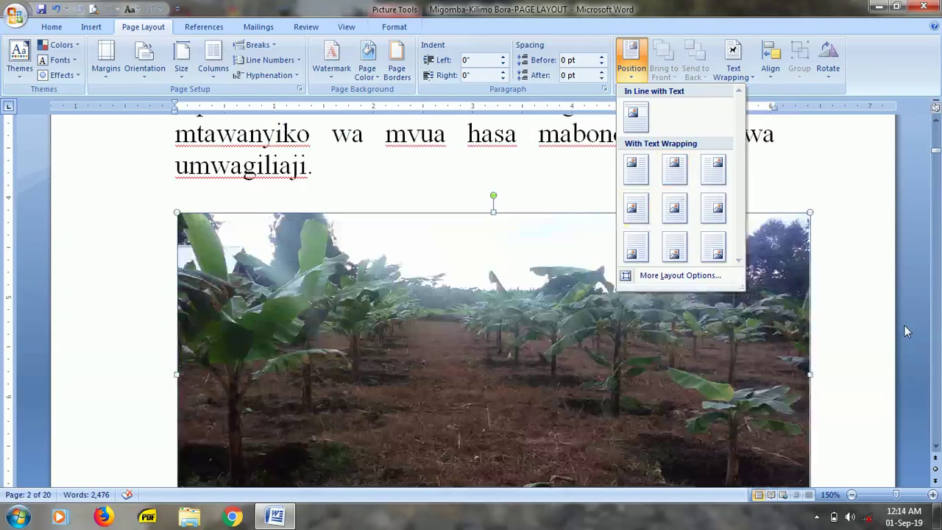
pyautogui.click(767, 328)
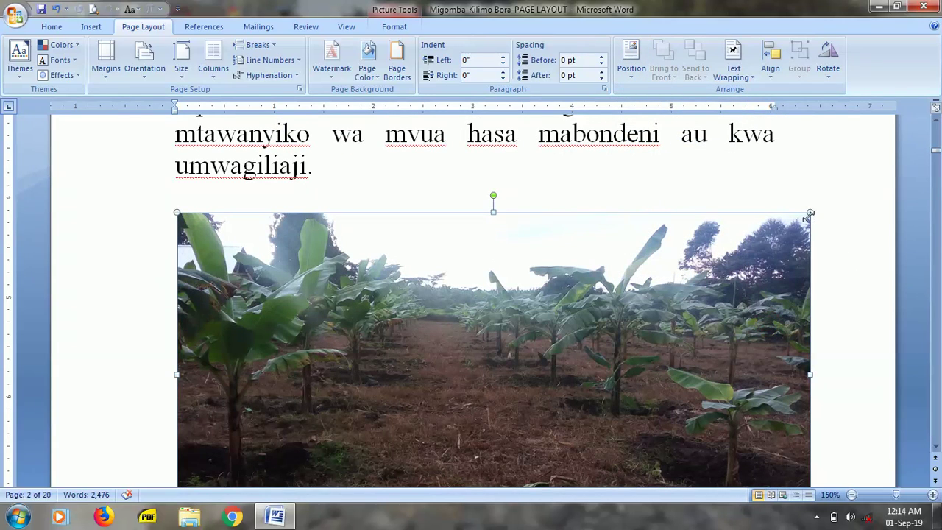
# - Shrink the photo from its top-right corner and position it top left with square wrapping
pyautogui.moveTo(809, 213); pyautogui.dragTo(684, 346)
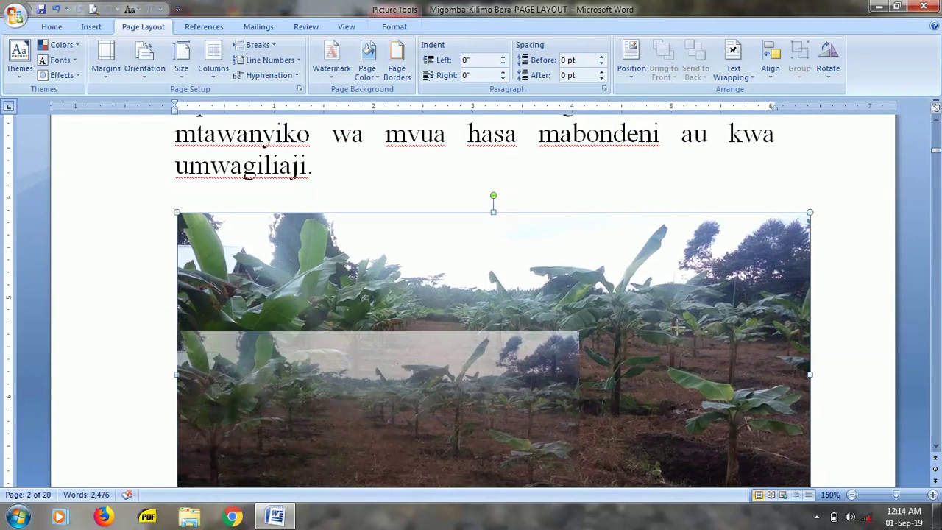
pyautogui.moveTo(579, 332); pyautogui.dragTo(579, 331)
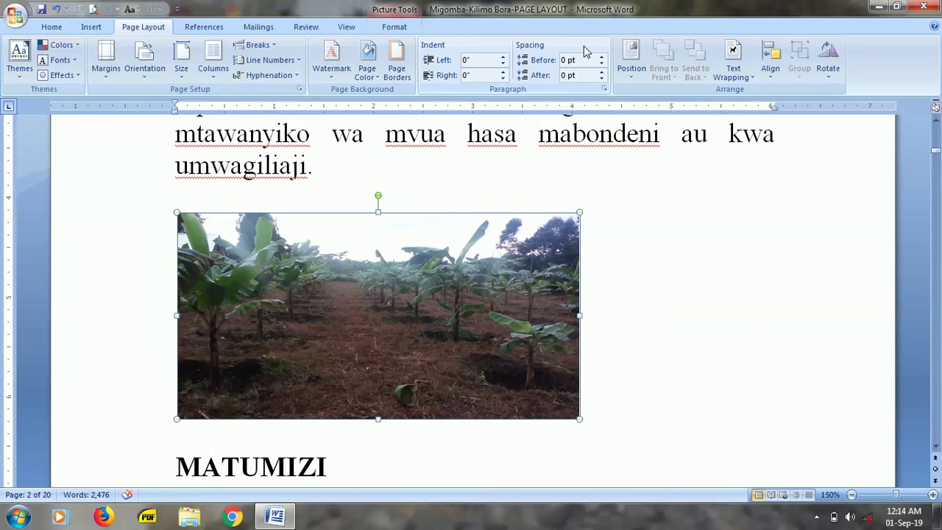
pyautogui.click(630, 59)
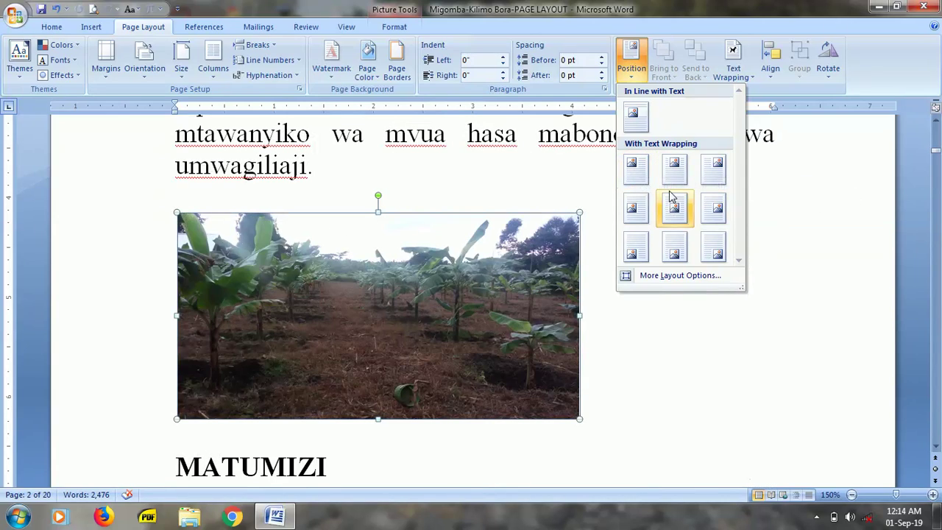
pyautogui.click(635, 172)
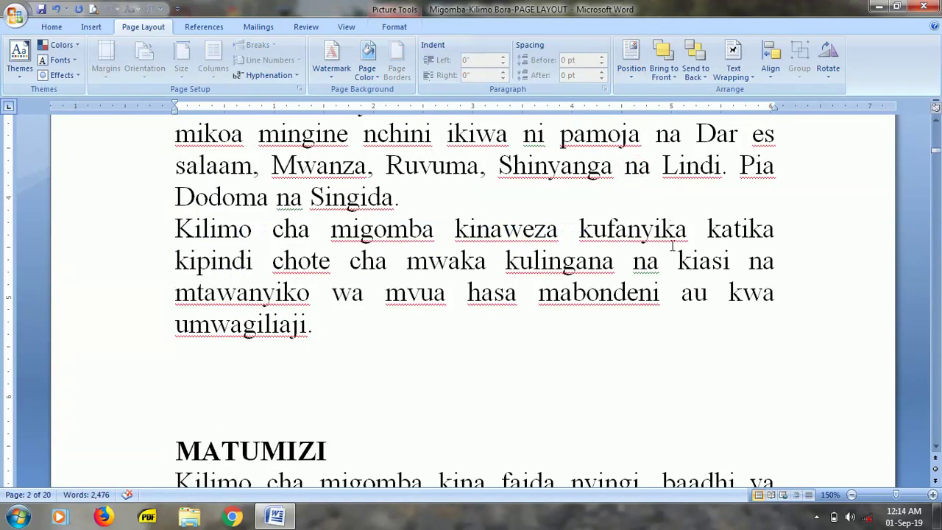
pyautogui.scroll(1, 674, 240)
pyautogui.scroll(-3, 515, 309)
pyautogui.scroll(2, 503, 292)
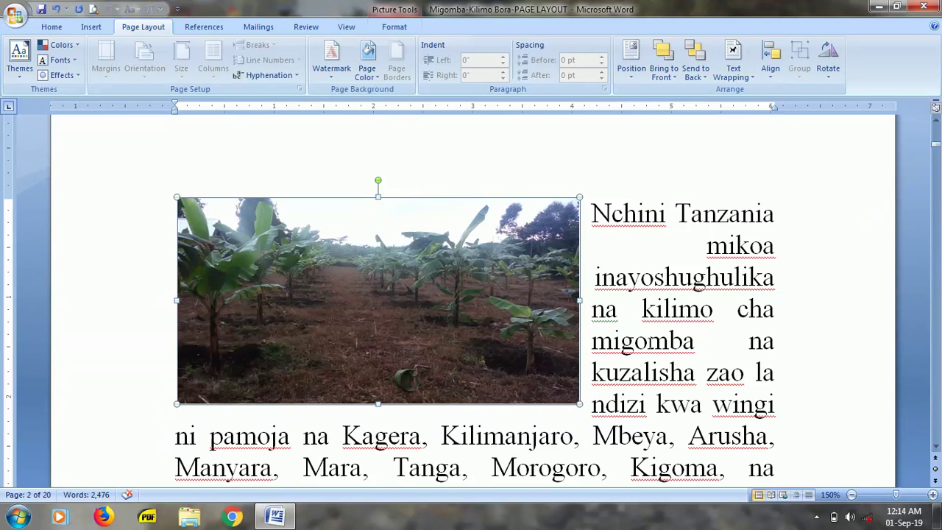
# - Position the banana-field photo middle left with square text wrapping
pyautogui.click(631, 62)
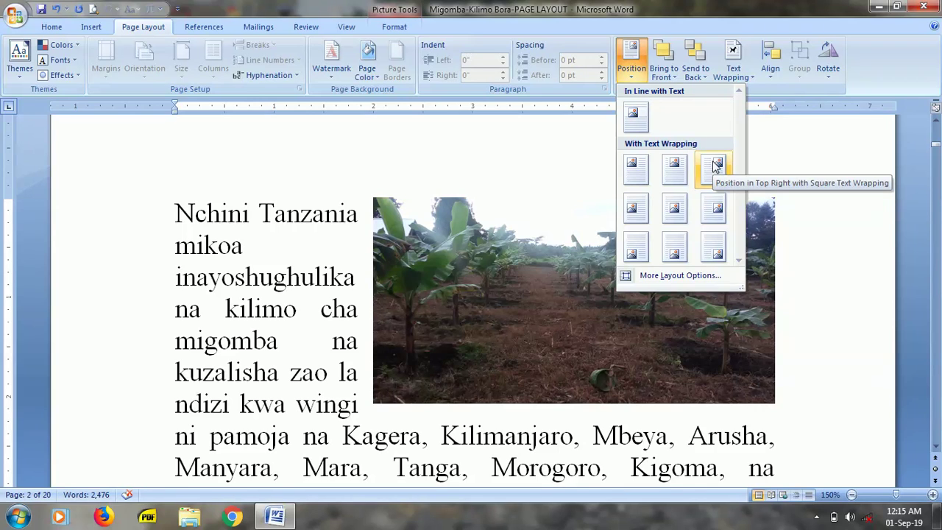
pyautogui.click(633, 211)
pyautogui.click(540, 274)
pyautogui.scroll(2, 540, 273)
pyautogui.scroll(2, 527, 277)
pyautogui.scroll(2, 528, 277)
pyautogui.scroll(3, 527, 277)
pyautogui.scroll(-2, 524, 277)
pyautogui.scroll(-4, 521, 276)
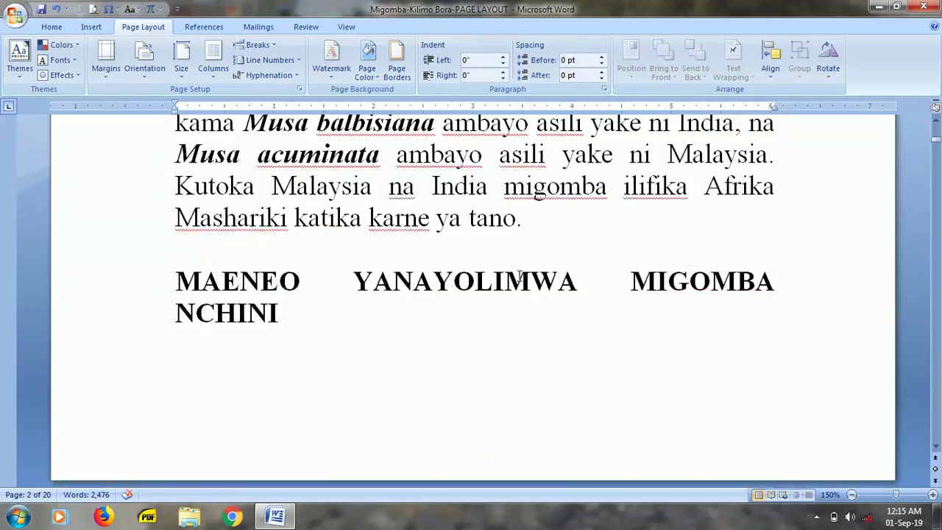
pyautogui.scroll(-3, 519, 277)
pyautogui.scroll(-4, 516, 275)
pyautogui.scroll(2, 516, 275)
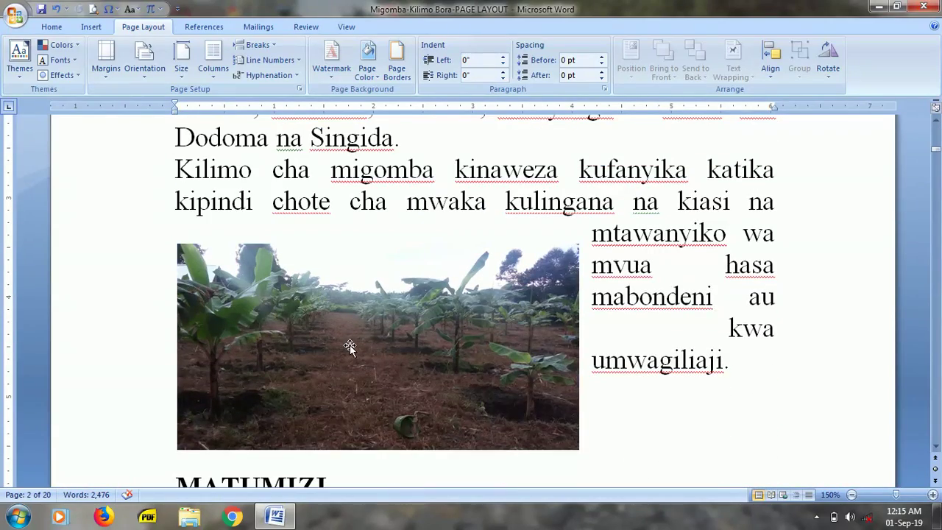
# - Set the photo back to In Line with Text below the umwagiliaji paragraph
pyautogui.click(515, 292)
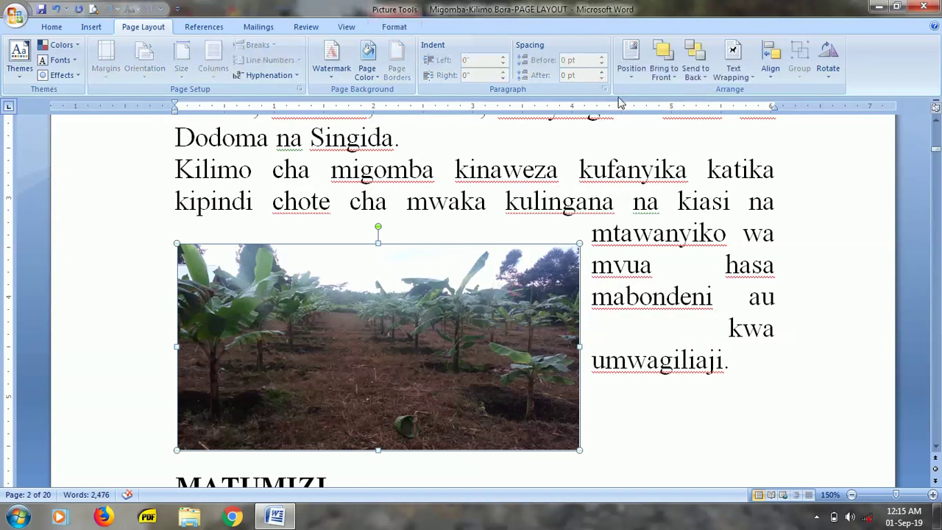
pyautogui.click(631, 65)
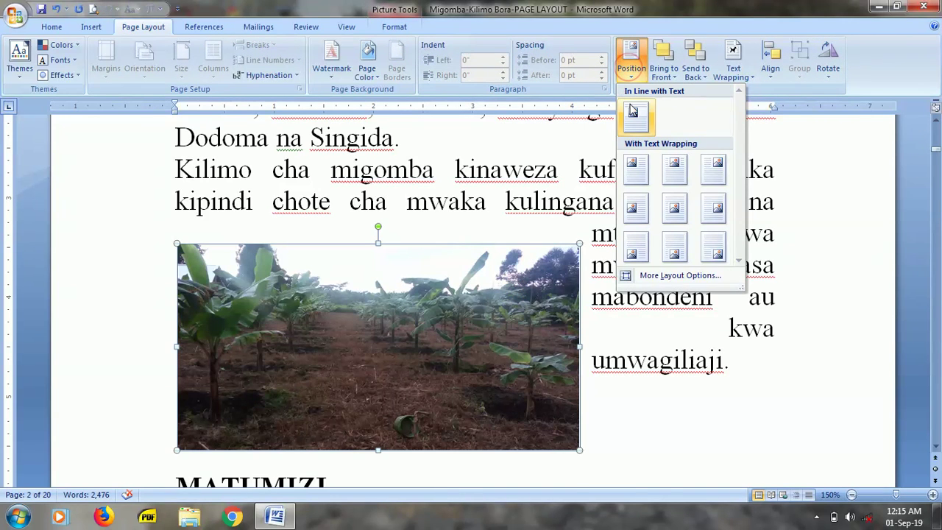
pyautogui.click(634, 118)
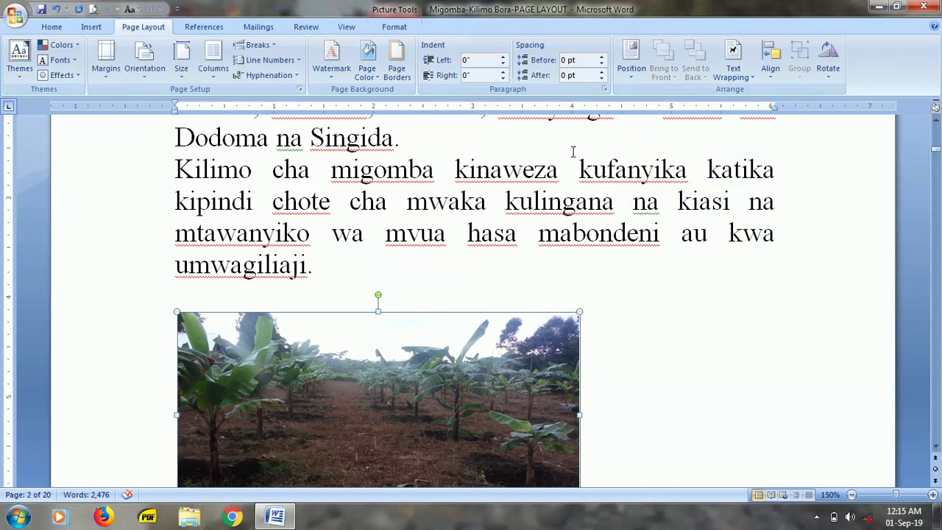
pyautogui.click(630, 65)
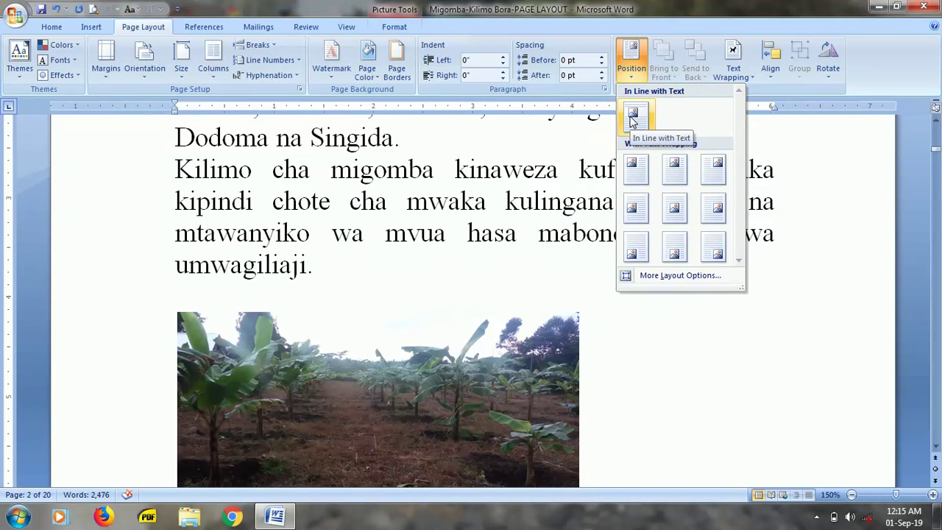
pyautogui.click(437, 254)
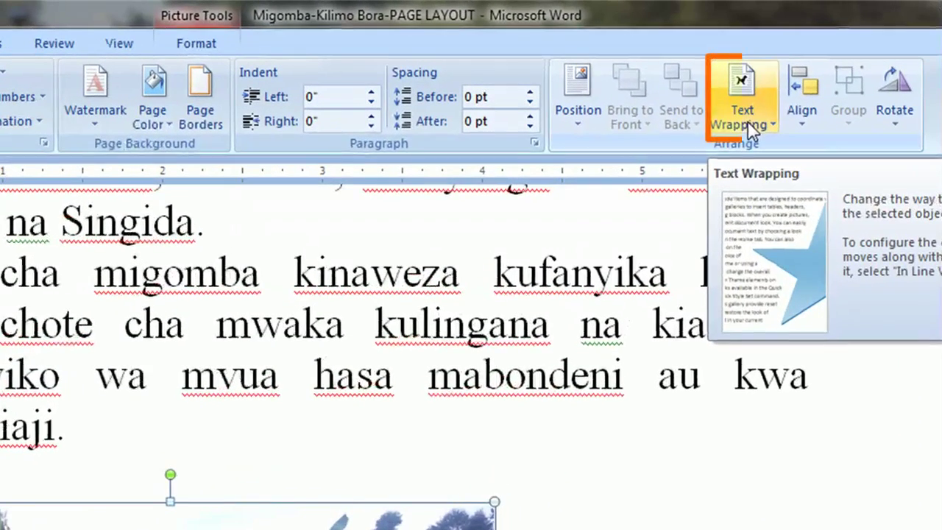
# - Set the banana-field picture's text wrapping to Behind Text so the paragraph runs across it
pyautogui.click(745, 111)
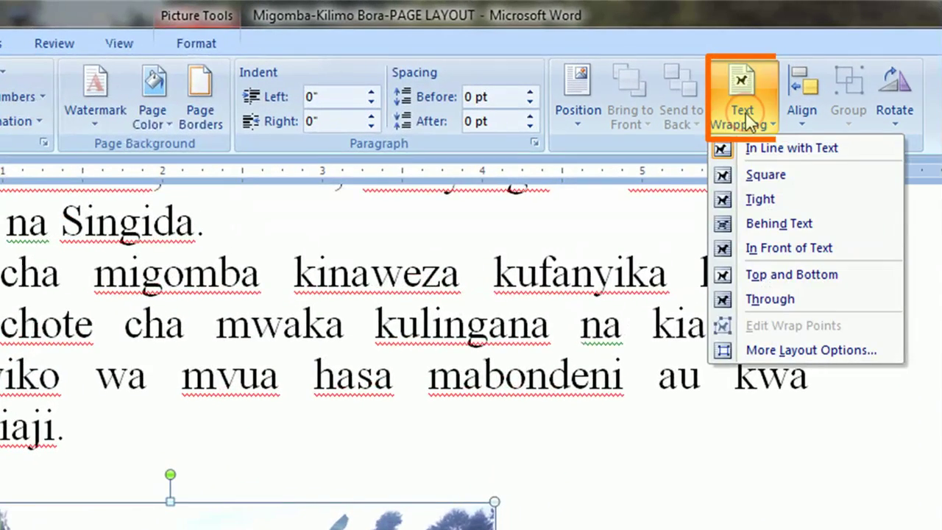
pyautogui.click(753, 223)
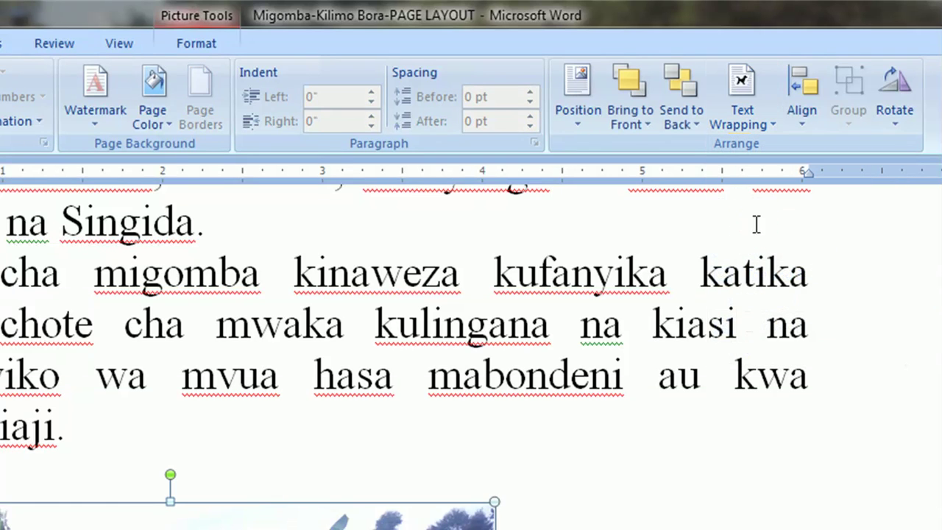
pyautogui.scroll(-2, 479, 401)
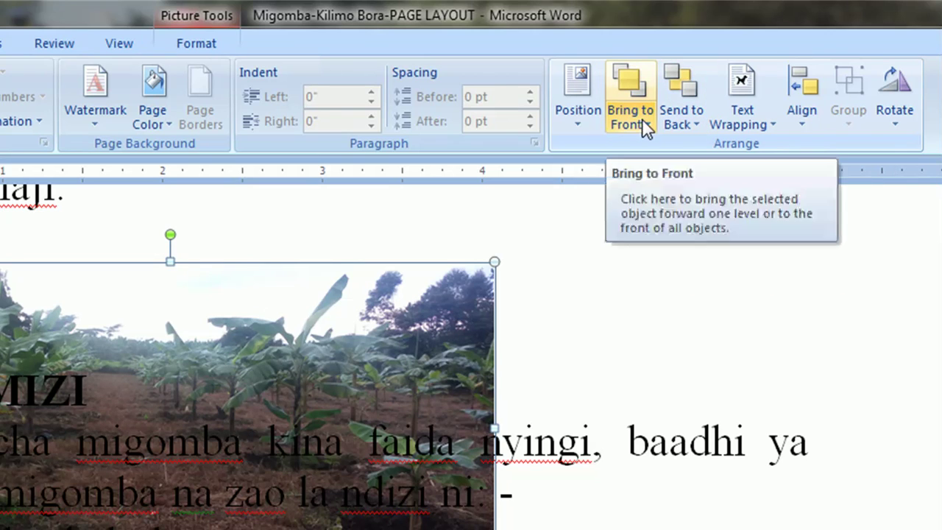
# - Try the picture's layering options: Send to Back, Bring to Front, then Bring Forward
pyautogui.click(696, 124)
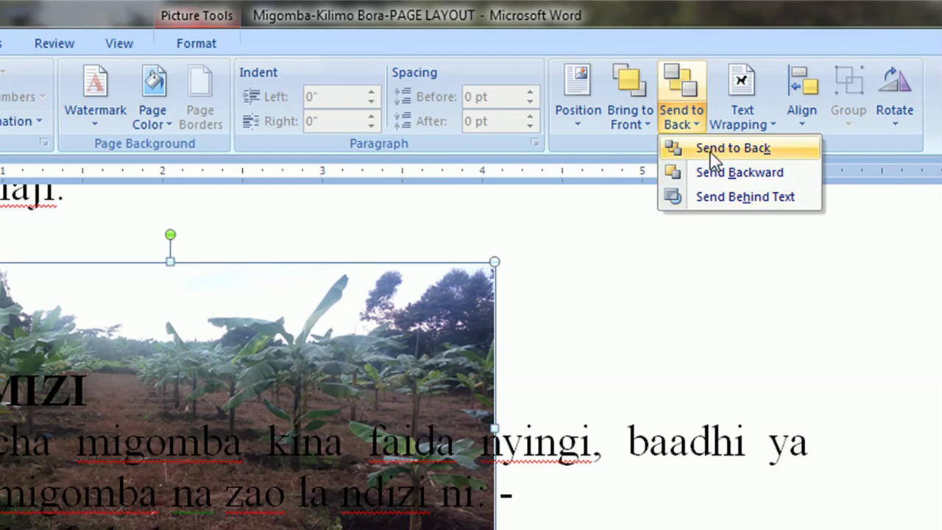
pyautogui.click(750, 175)
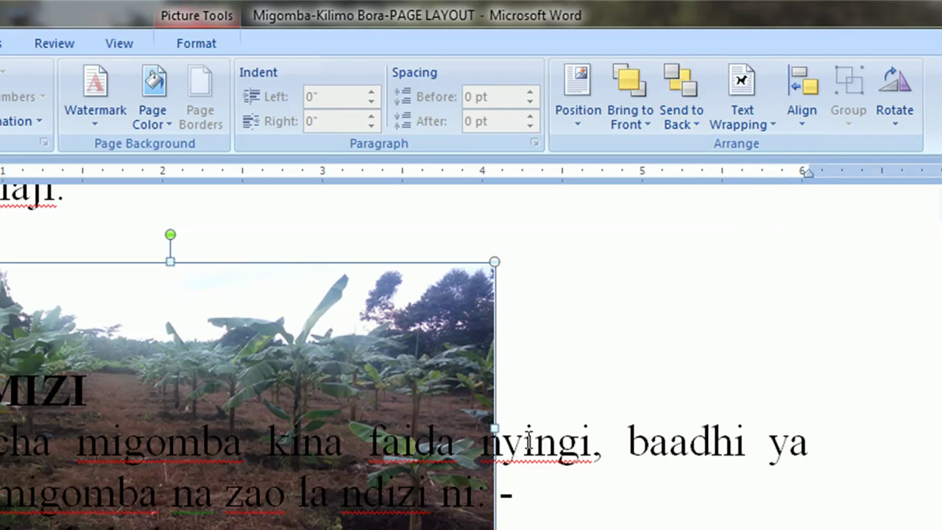
pyautogui.click(634, 114)
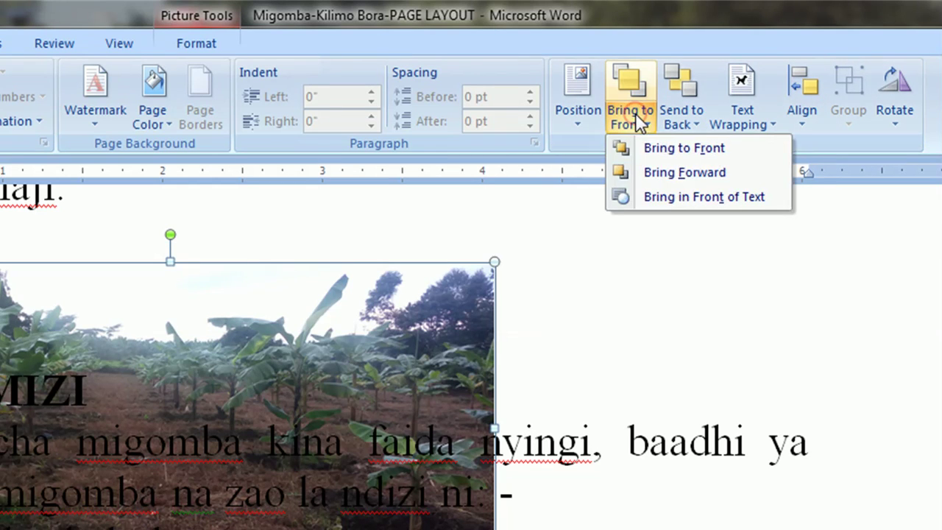
pyautogui.click(659, 151)
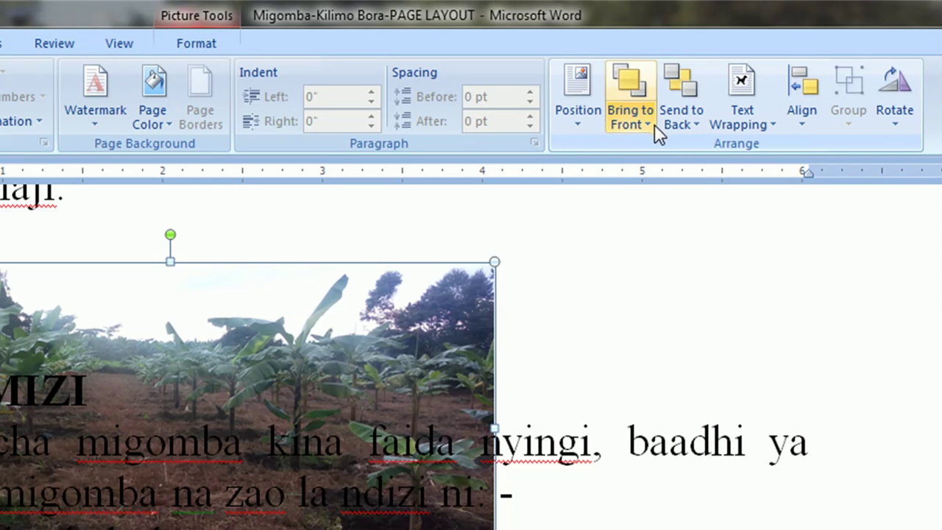
pyautogui.click(647, 121)
pyautogui.click(657, 176)
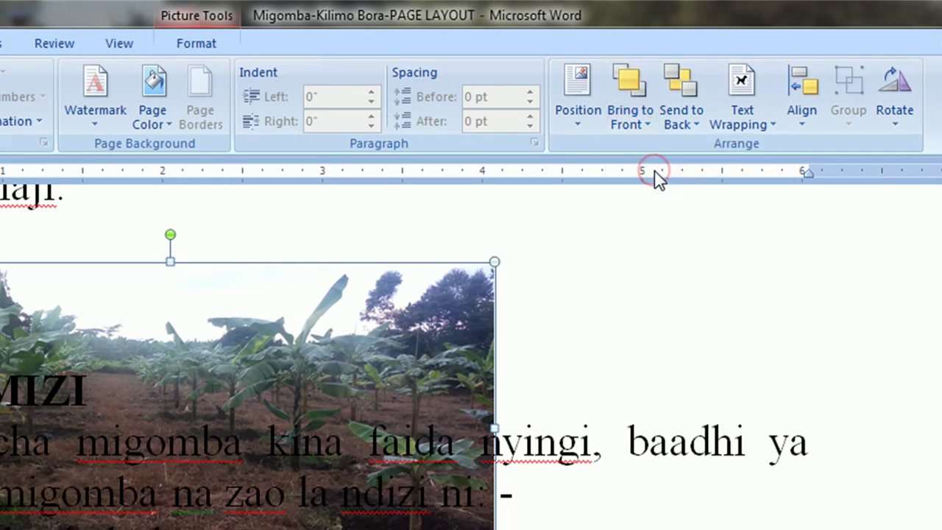
# - Bring the picture in front of the text, then send it behind the text again
pyautogui.click(641, 120)
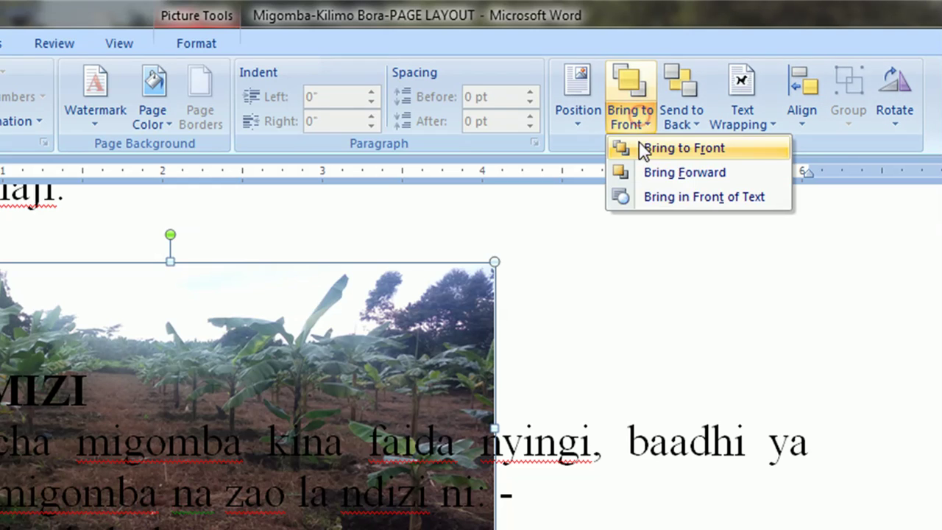
pyautogui.click(653, 200)
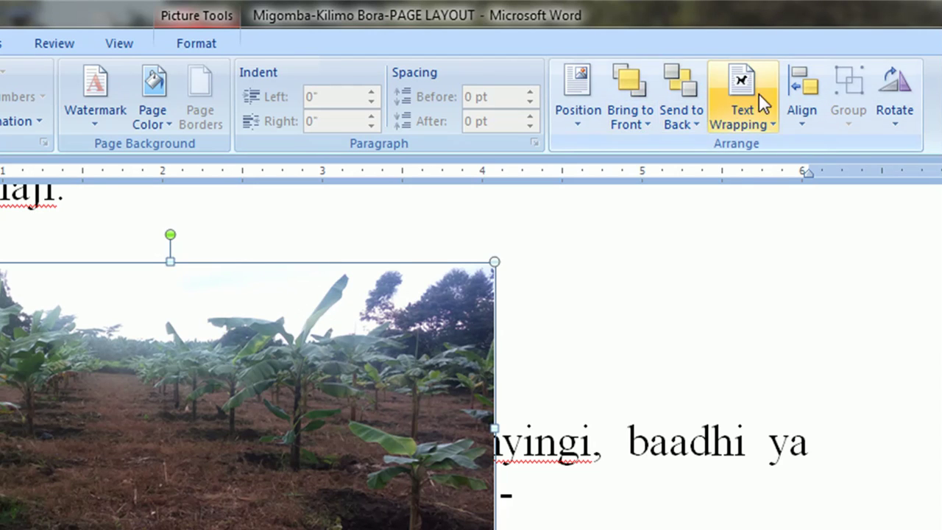
pyautogui.click(689, 128)
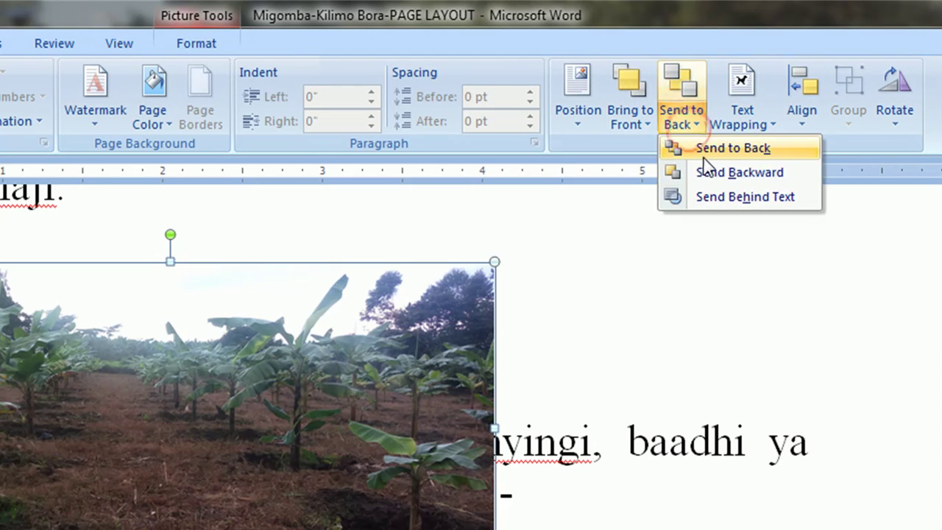
pyautogui.click(712, 198)
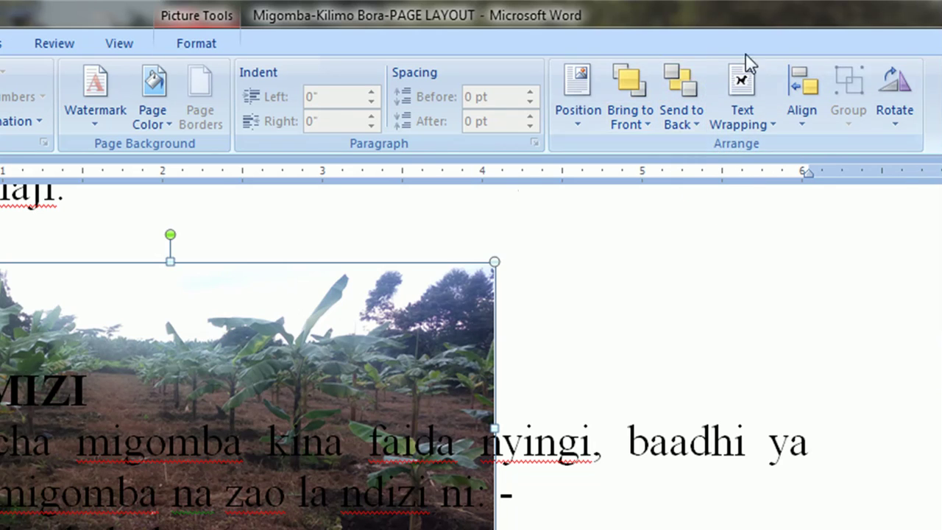
pyautogui.click(765, 114)
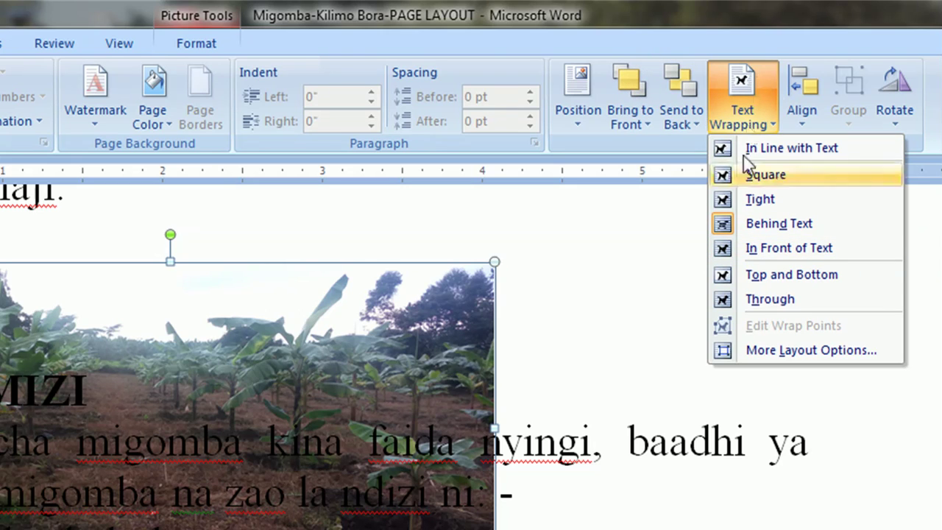
# - Try In Front of Text, Behind Text and Top and Bottom wrapping, finishing with In Line with Text
pyautogui.click(765, 250)
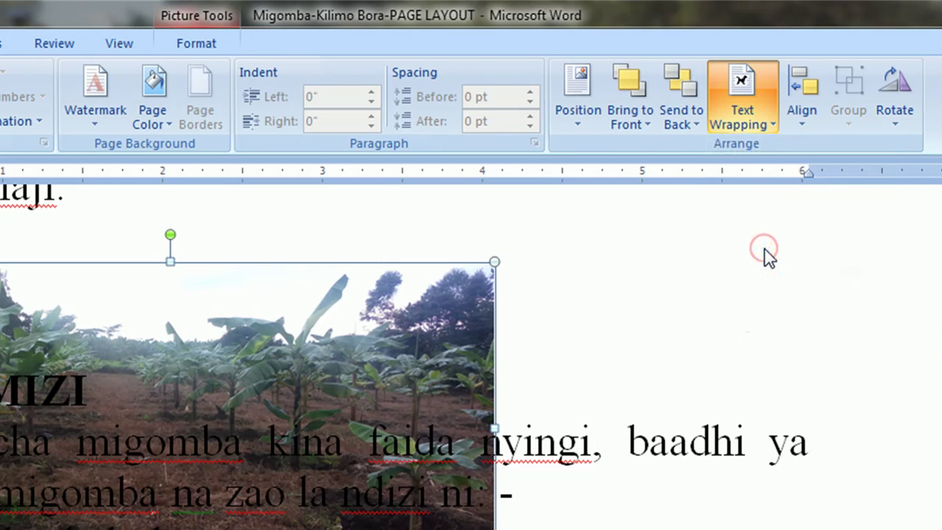
pyautogui.click(748, 125)
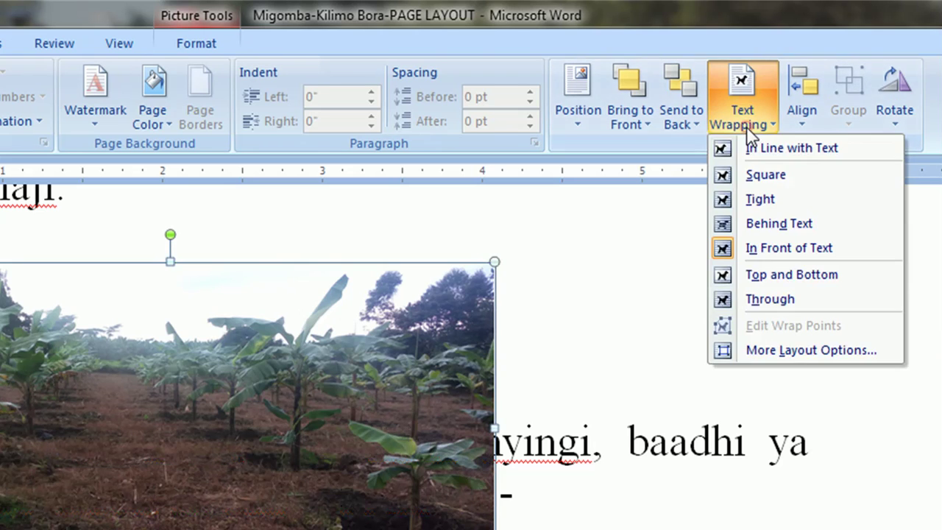
pyautogui.click(768, 223)
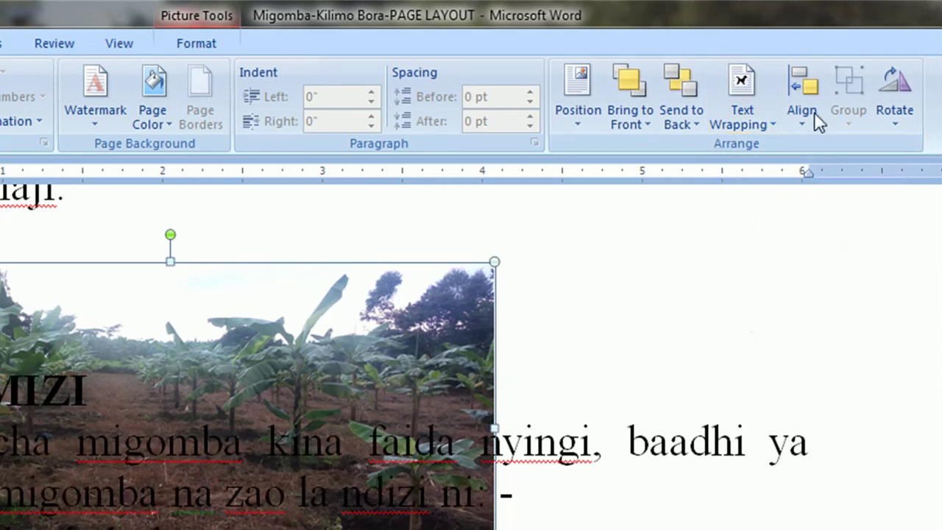
pyautogui.click(759, 110)
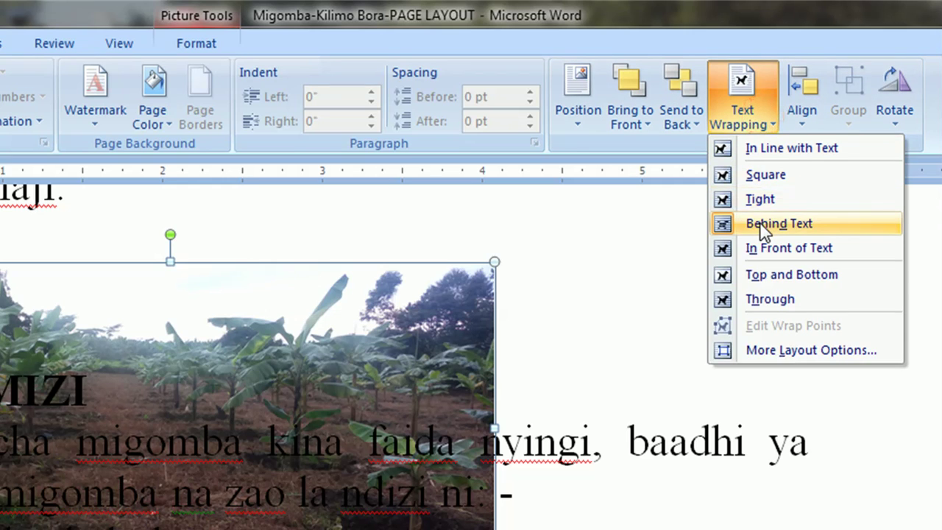
pyautogui.click(762, 250)
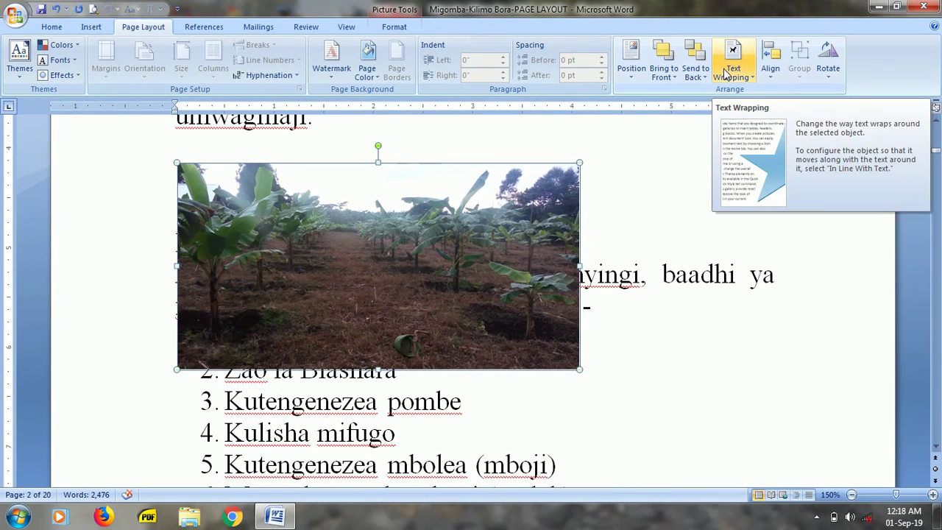
pyautogui.click(729, 70)
pyautogui.click(745, 94)
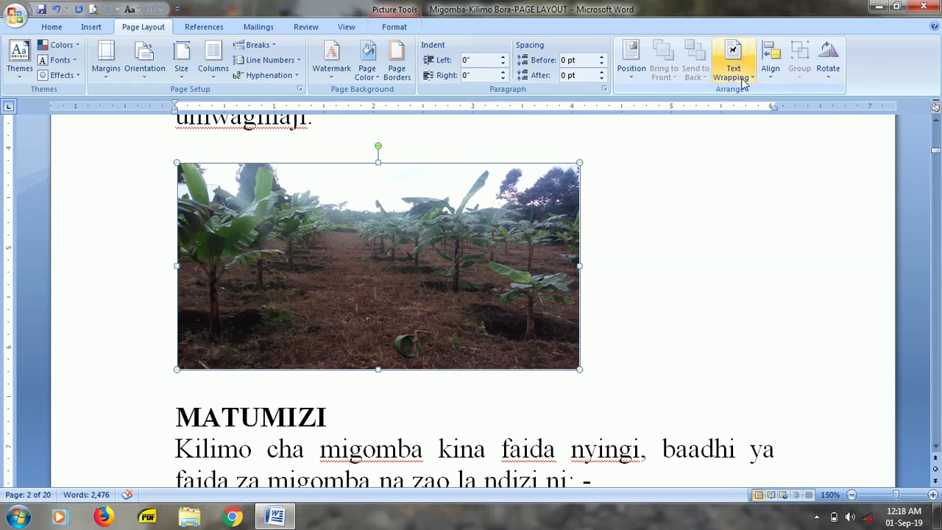
pyautogui.click(741, 78)
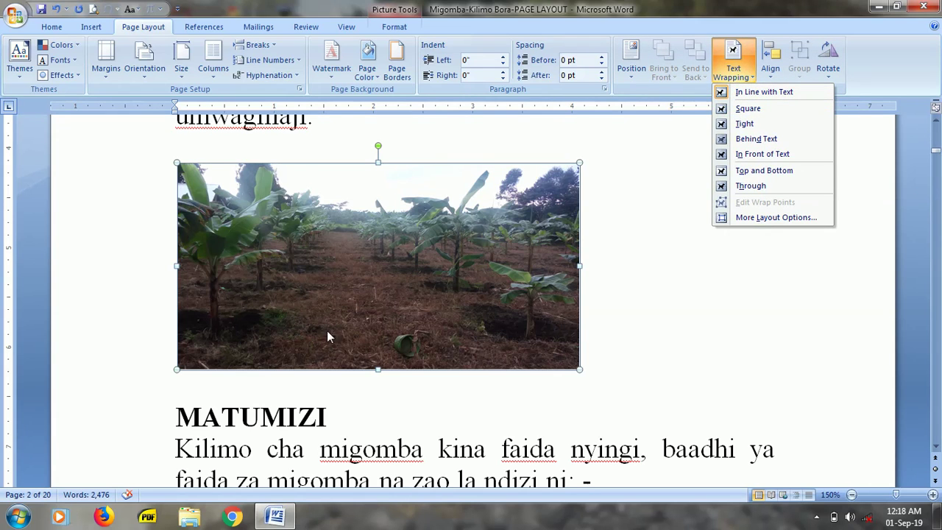
pyautogui.click(293, 312)
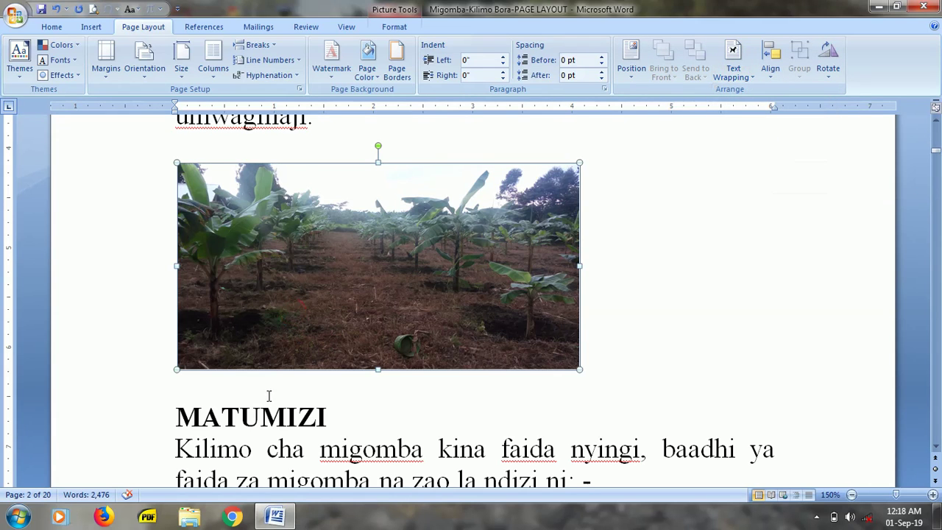
pyautogui.click(269, 417)
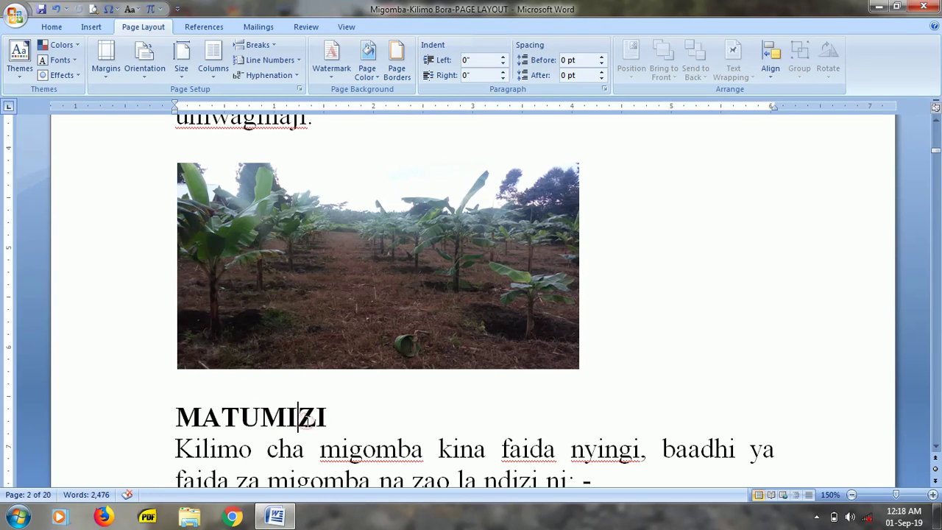
# - Turn on View Gridlines for the banana picture and open the Drawing Grid settings
pyautogui.click(420, 285)
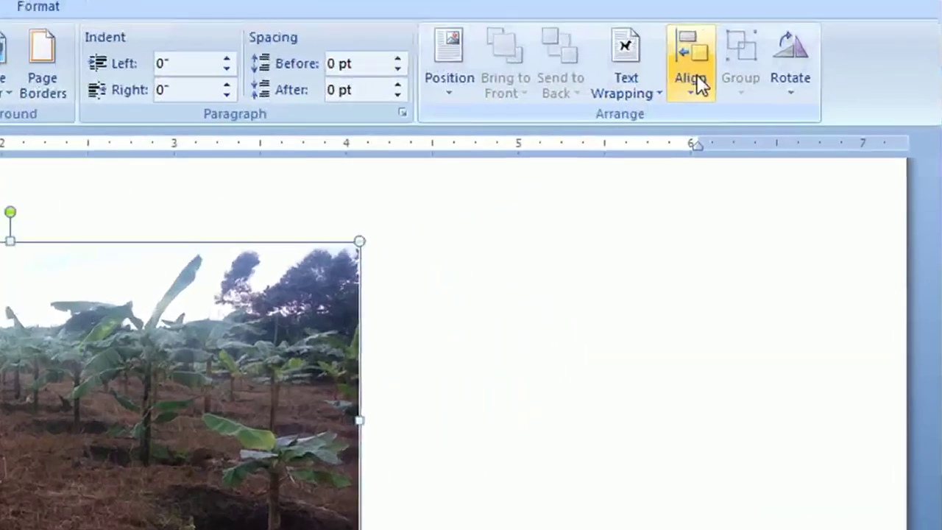
pyautogui.click(770, 70)
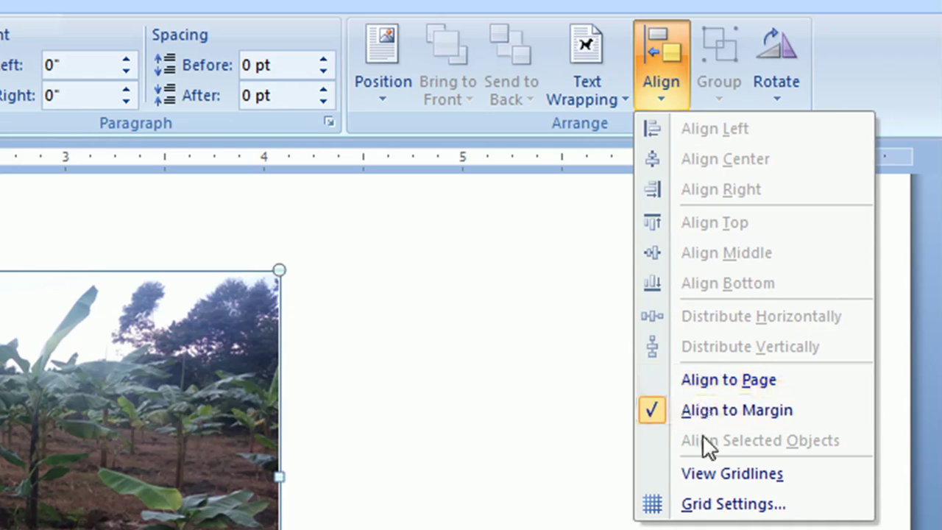
pyautogui.click(707, 474)
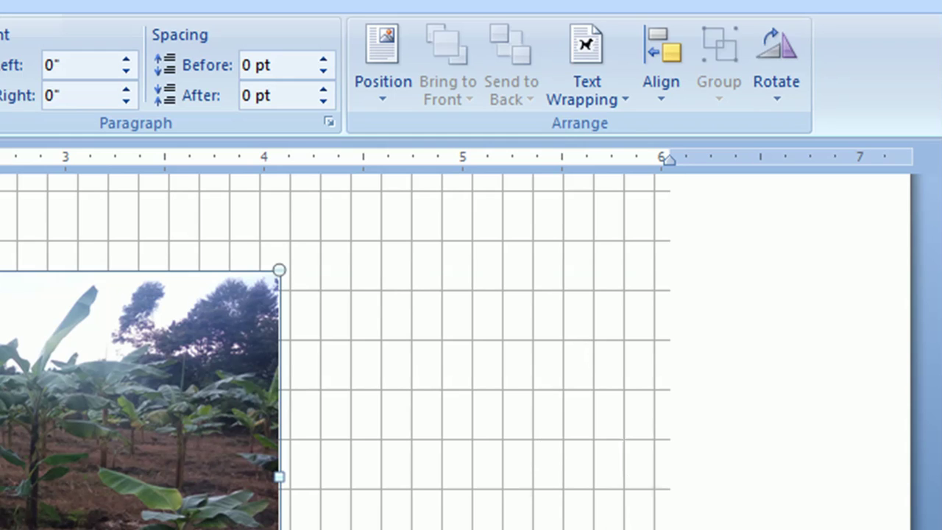
pyautogui.click(660, 94)
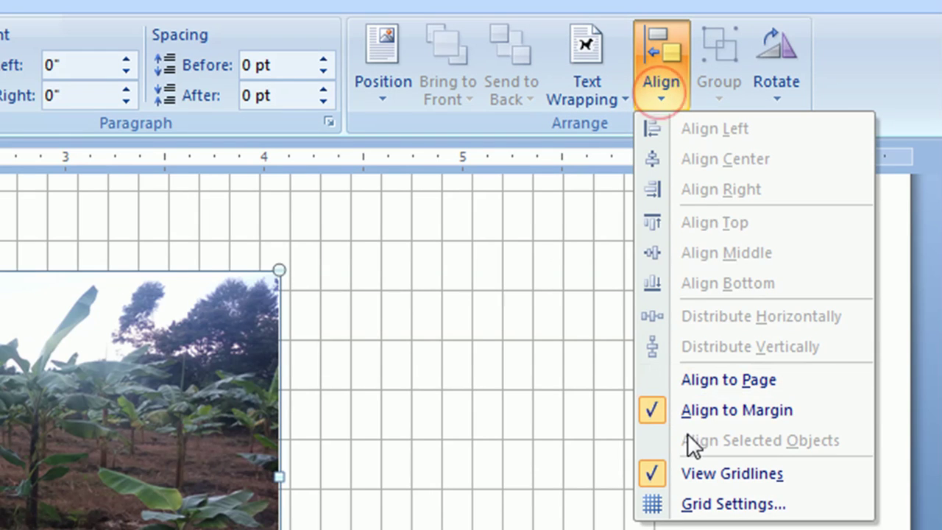
pyautogui.click(675, 508)
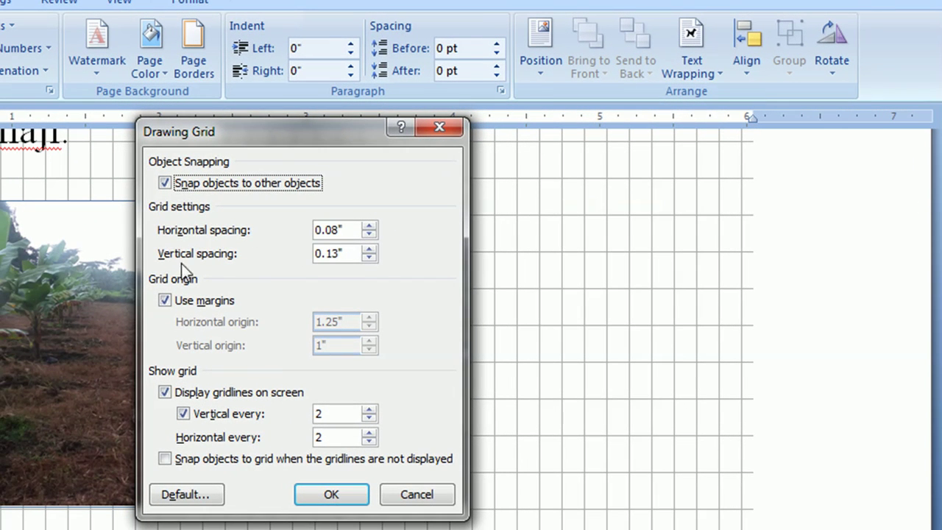
# - Set the vertical grid spacing to 0.08" and hide the drawing gridlines
pyautogui.click(367, 257)
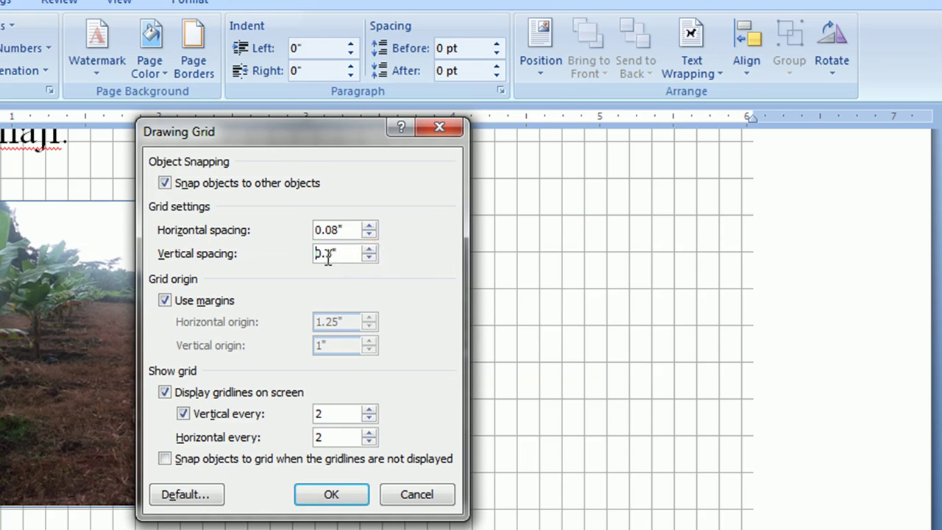
pyautogui.press('BackSpace')
pyautogui.press('BackSpace')
pyautogui.write('08')
pyautogui.click(343, 500)
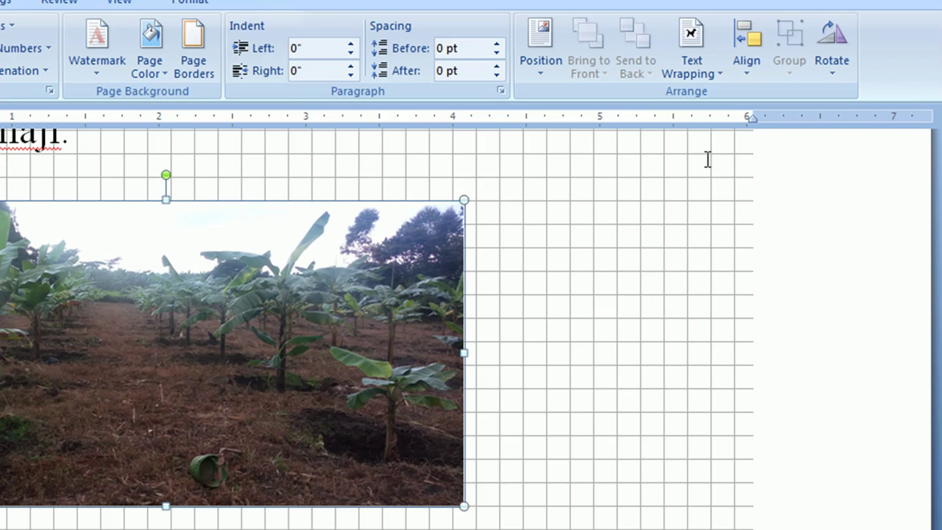
pyautogui.click(739, 69)
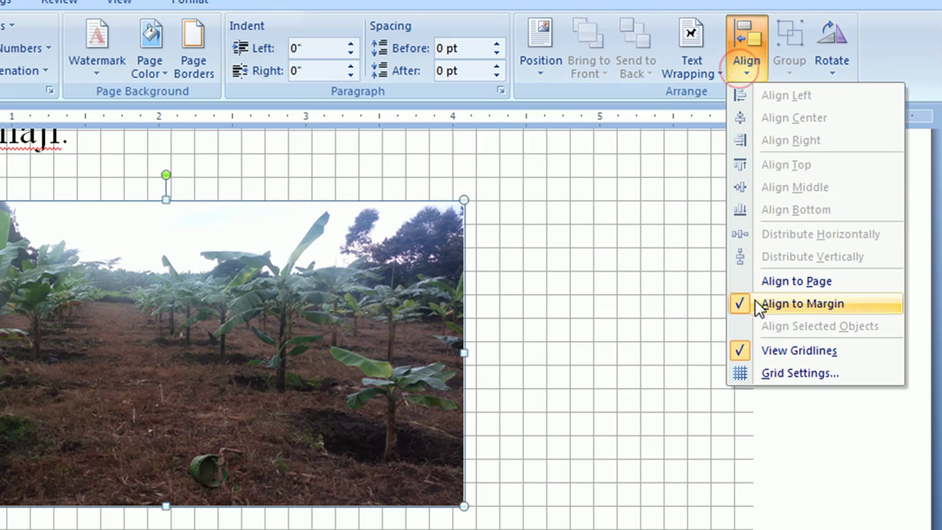
pyautogui.click(738, 351)
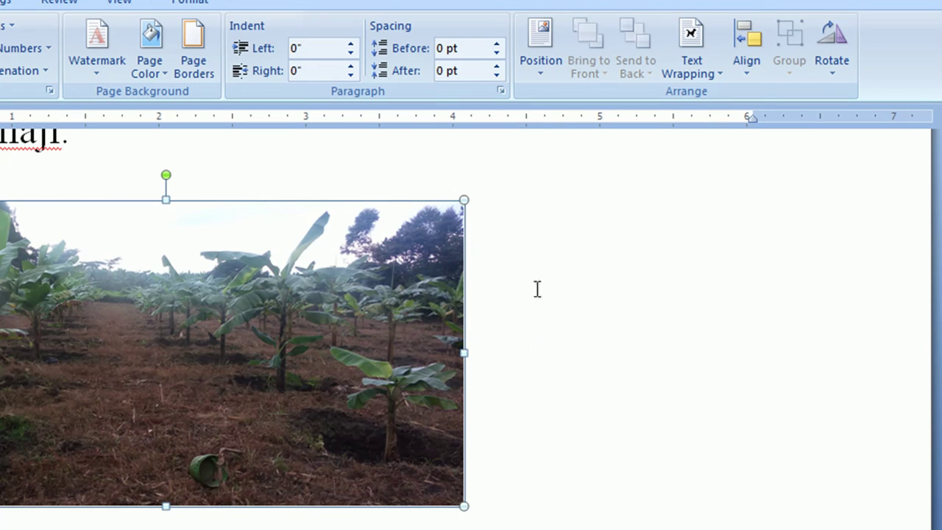
# - Look over the Rotate choices for the banana photo without applying any, then go to Insert
pyautogui.click(828, 70)
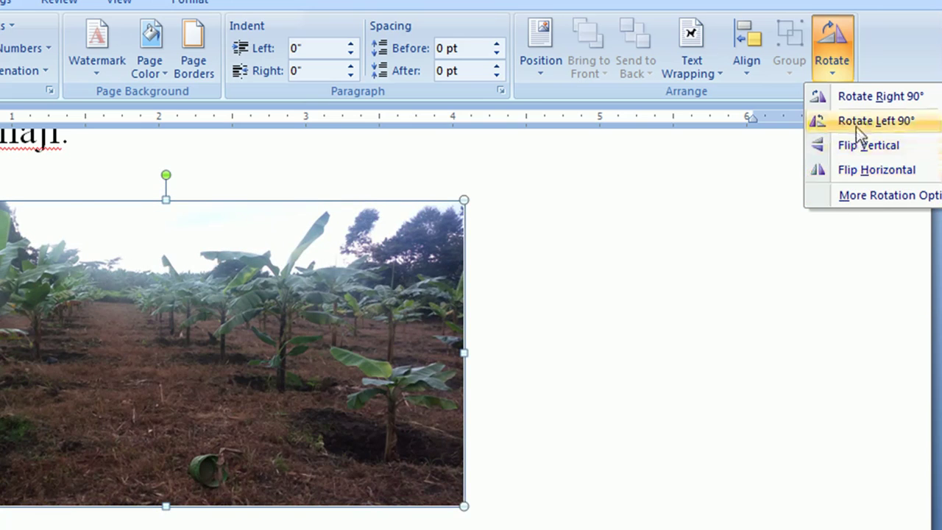
pyautogui.click(589, 465)
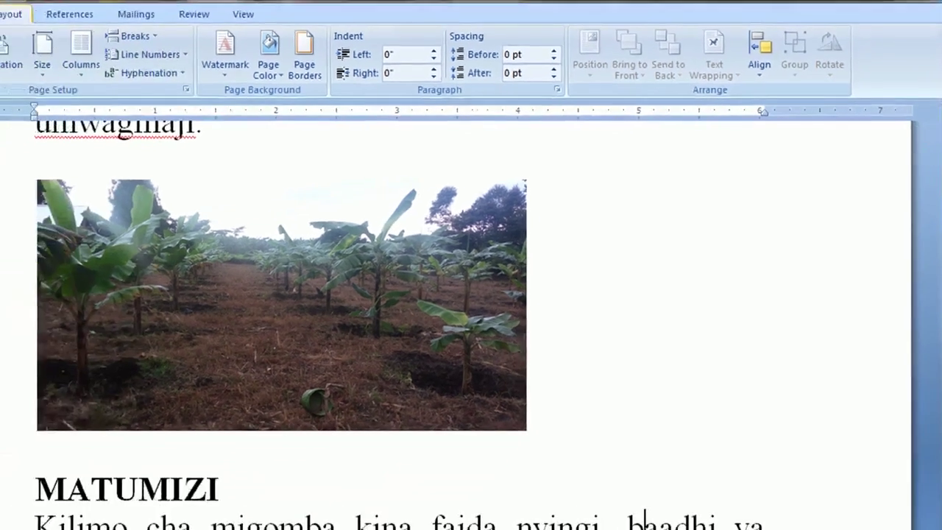
pyautogui.click(91, 26)
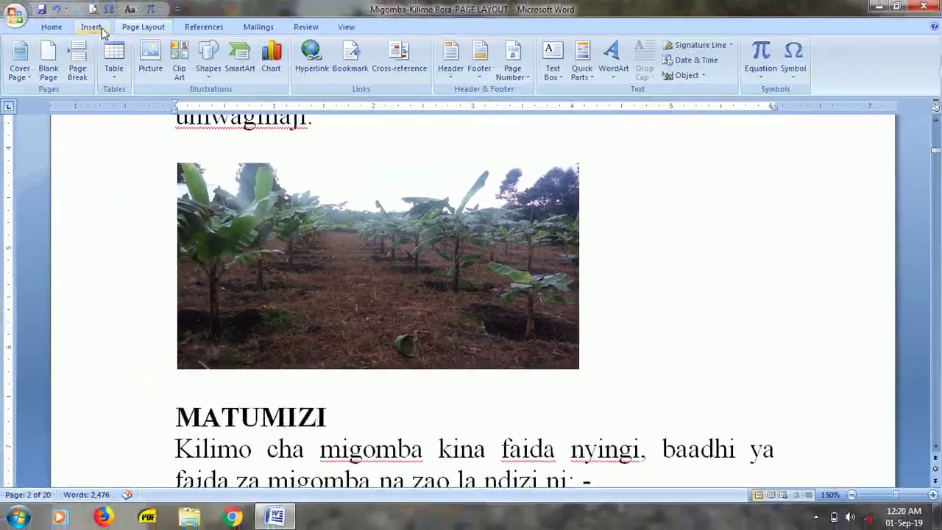
# - Draw a rectangle to the right of the banana-field photo
pyautogui.click(208, 59)
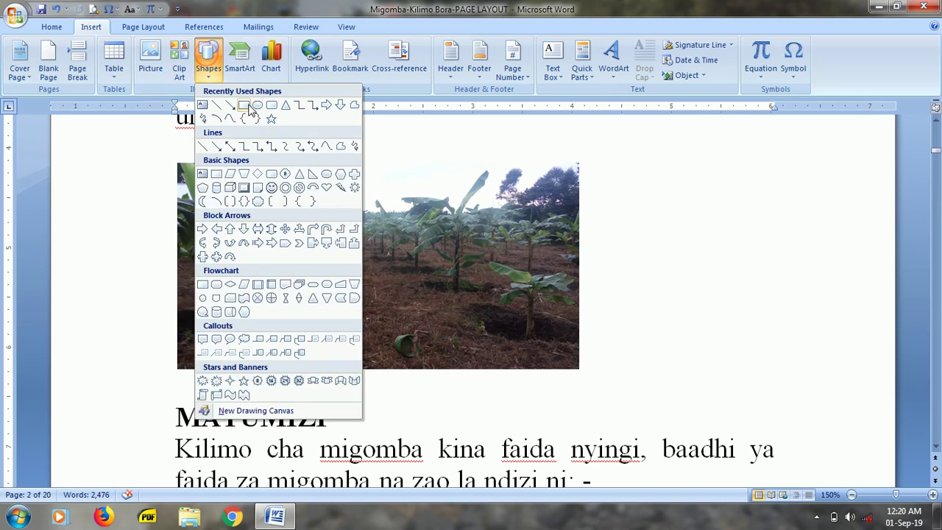
pyautogui.click(244, 104)
pyautogui.moveTo(710, 195); pyautogui.dragTo(824, 249)
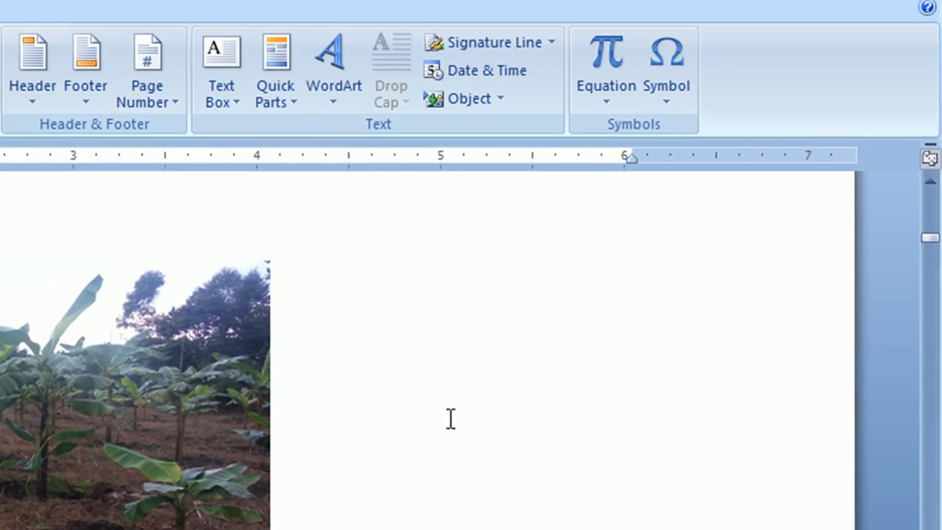
pyautogui.click(459, 506)
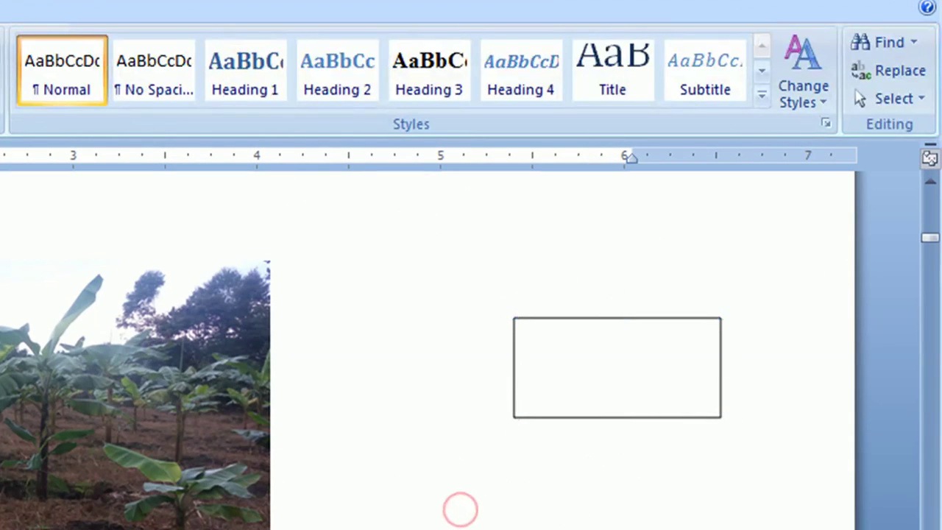
# - Draw a smaller rounded rectangle inside the box, nudge it up, then select the outer rectangle
pyautogui.hotkey('alt', 'n')
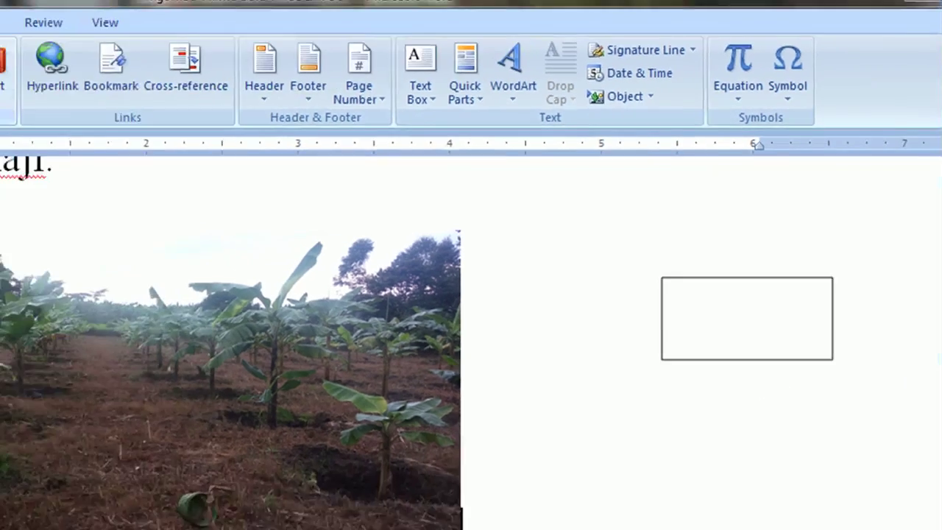
pyautogui.click(160, 78)
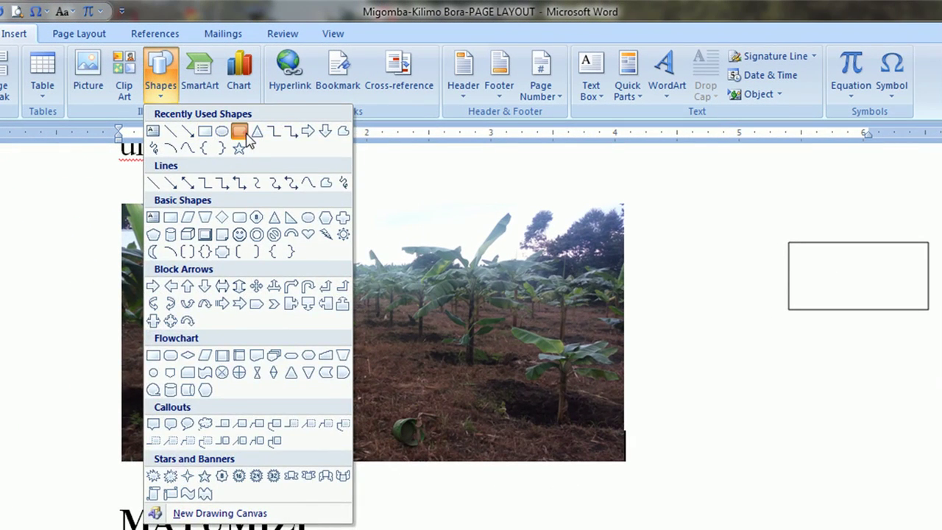
pyautogui.click(239, 132)
pyautogui.moveTo(819, 263)
pyautogui.mouseDown()
pyautogui.moveTo(899, 278)
pyautogui.moveTo(909, 302)
pyautogui.mouseUp()
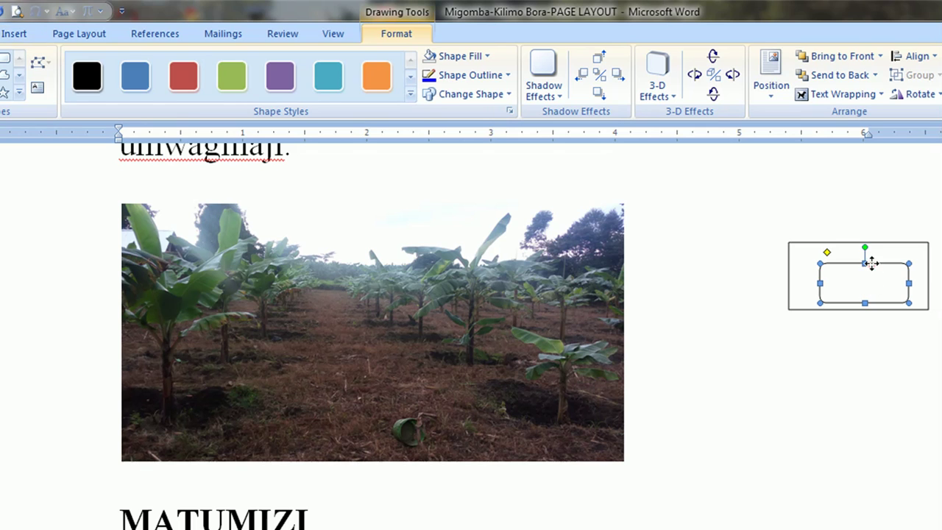
pyautogui.moveTo(871, 269); pyautogui.dragTo(869, 256)
pyautogui.click(816, 337)
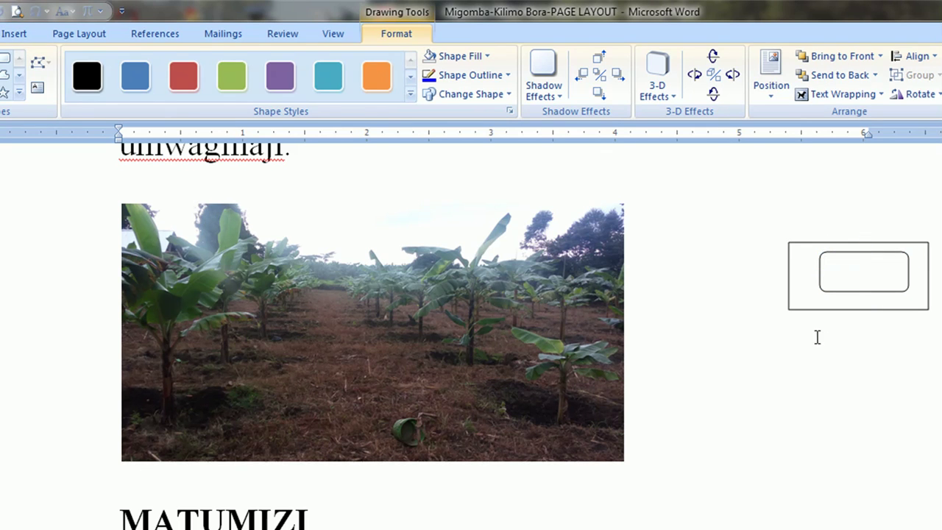
pyautogui.click(836, 273)
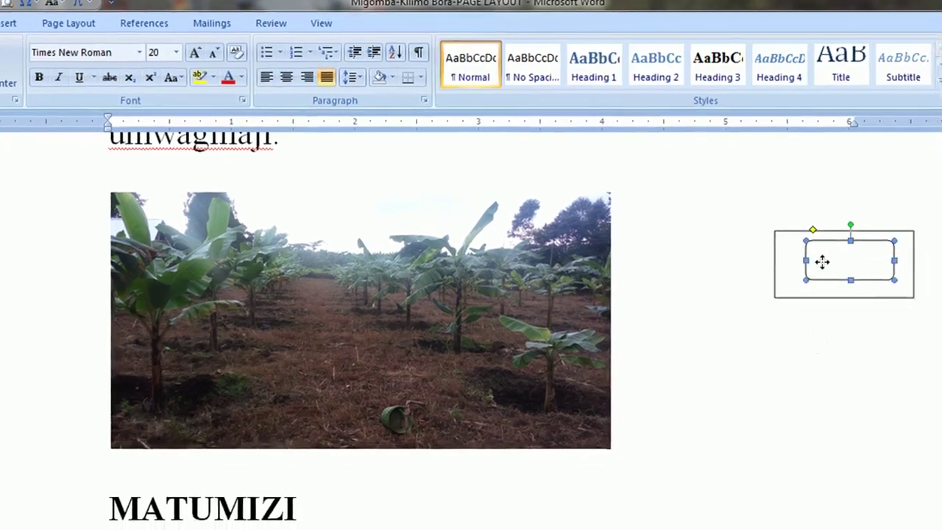
pyautogui.click(806, 260)
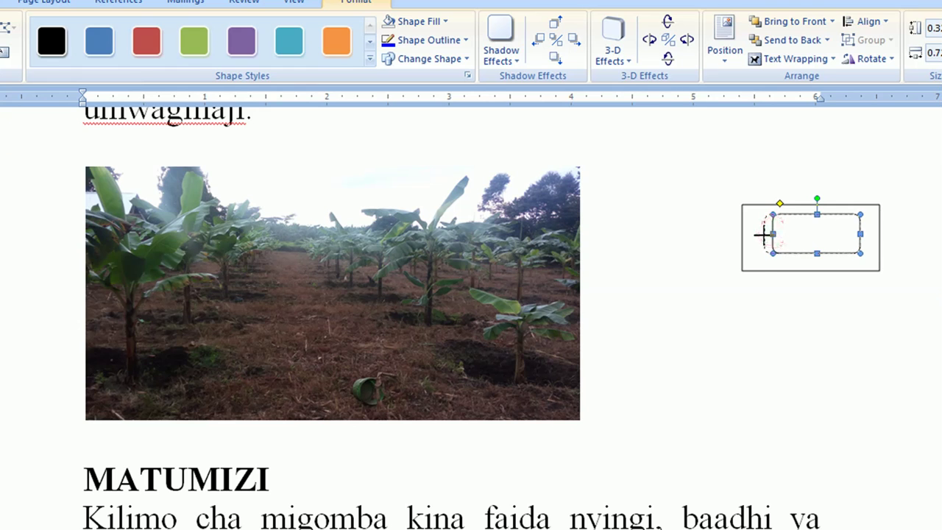
pyautogui.click(768, 314)
pyautogui.click(781, 271)
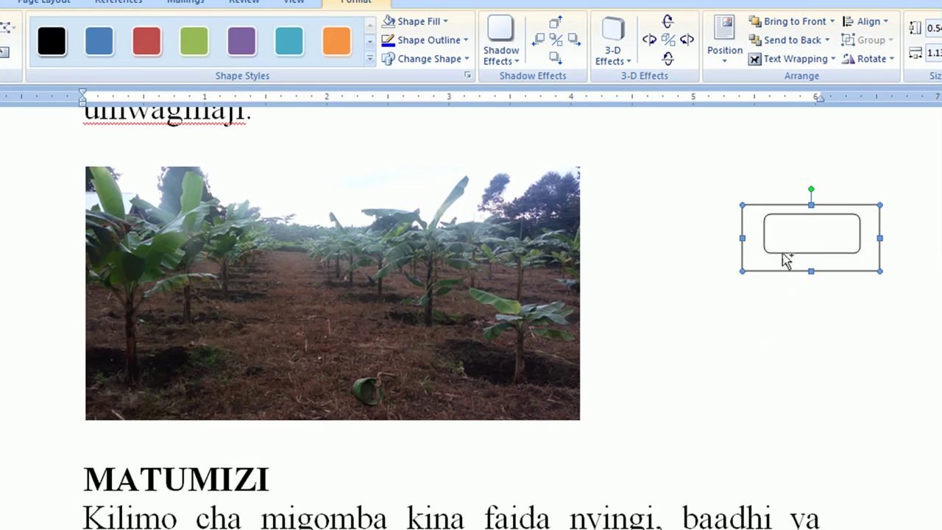
# - Select the box and its inner rounded rectangle, then group them into one shape
pyautogui.keyDown('shift'); pyautogui.click(782, 254); pyautogui.keyUp('shift')
pyautogui.click(44, 2)
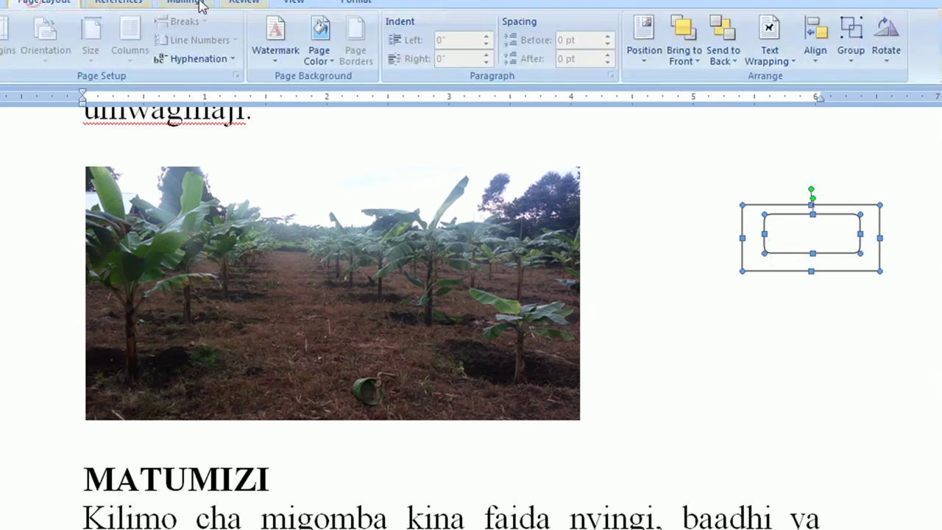
pyautogui.click(850, 51)
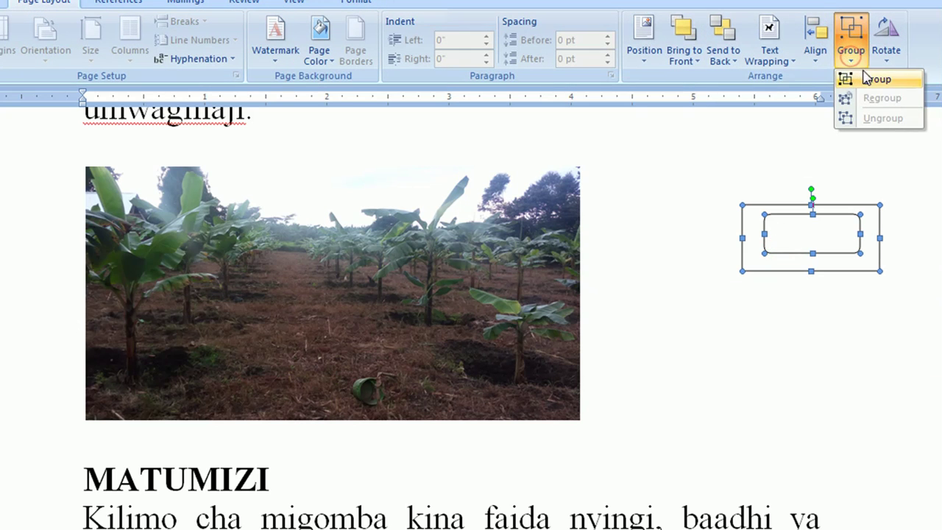
pyautogui.click(853, 79)
# - Drag the grouped shape into place beside the banana-field photo
pyautogui.click(750, 332)
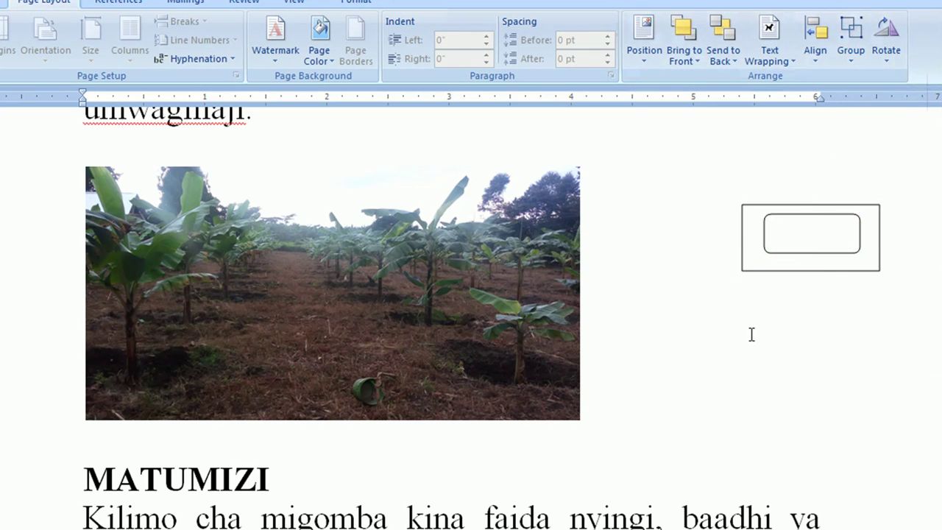
pyautogui.moveTo(795, 224)
pyautogui.mouseDown()
pyautogui.moveTo(751, 343)
pyautogui.moveTo(810, 193)
pyautogui.moveTo(773, 342)
pyautogui.moveTo(834, 262)
pyautogui.moveTo(800, 352)
pyautogui.mouseUp()
pyautogui.click(832, 364)
pyautogui.click(879, 339)
pyautogui.click(893, 373)
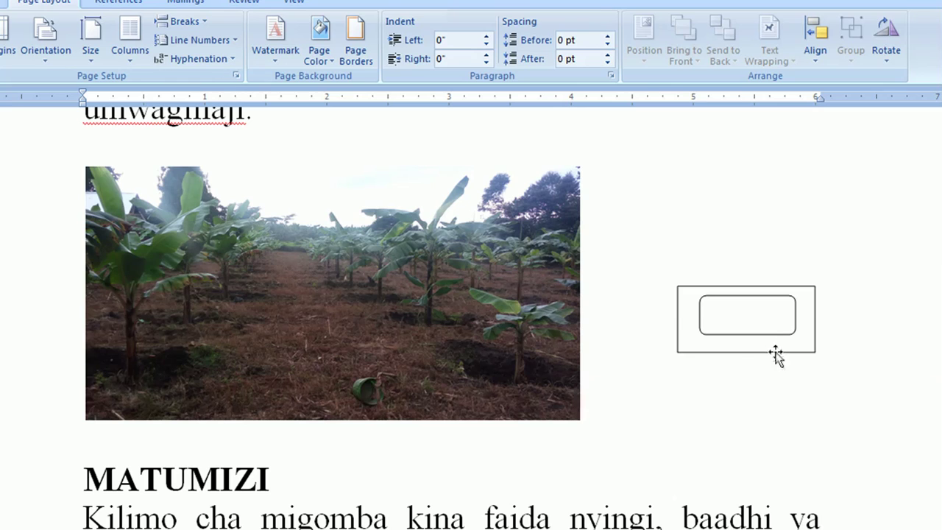
pyautogui.click(776, 353)
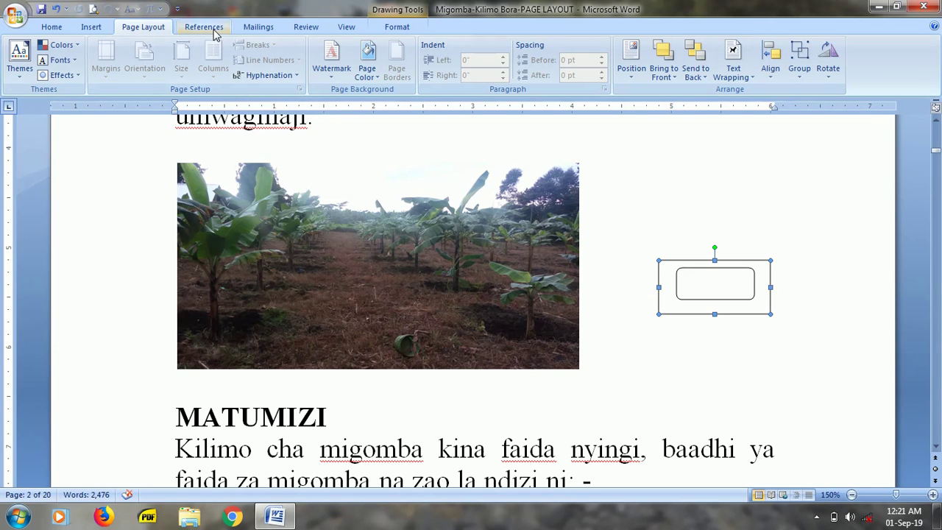
pyautogui.click(299, 419)
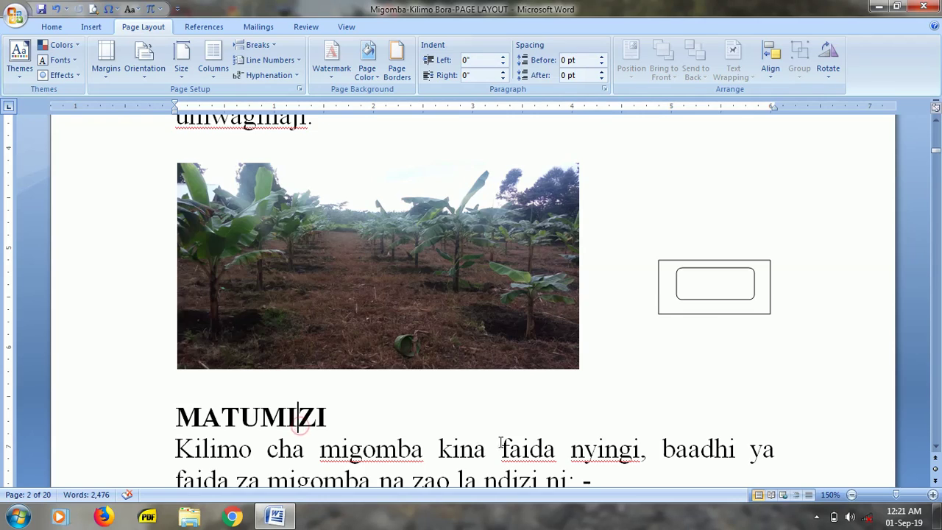
pyautogui.scroll(-3, 548, 438)
pyautogui.click(605, 300)
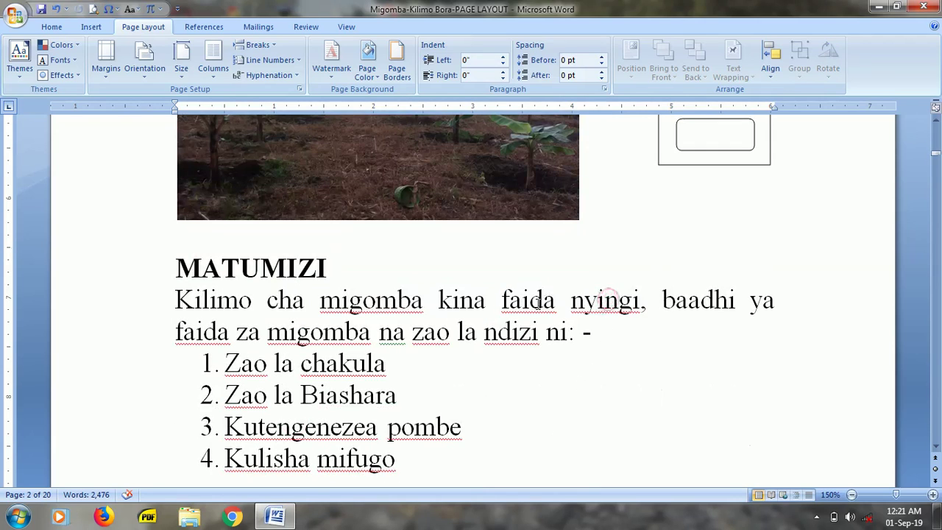
pyautogui.click(520, 332)
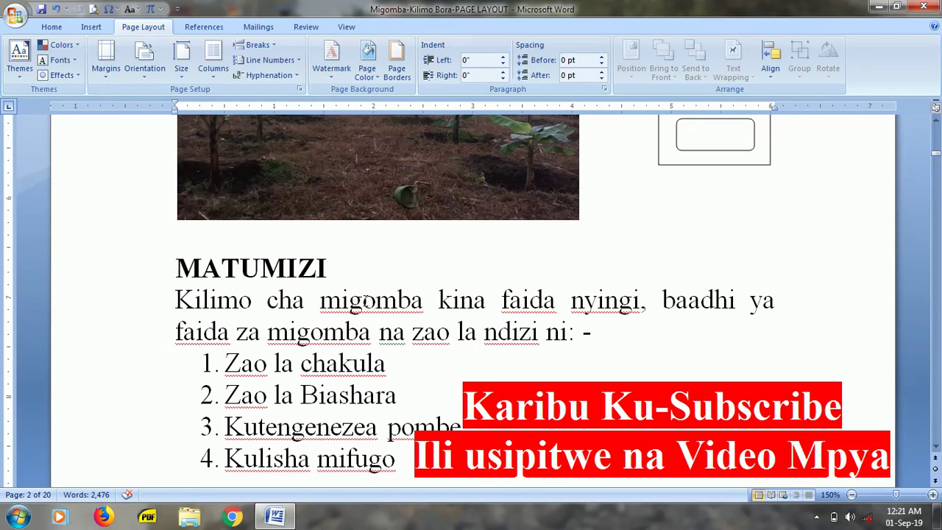
pyautogui.click(522, 299)
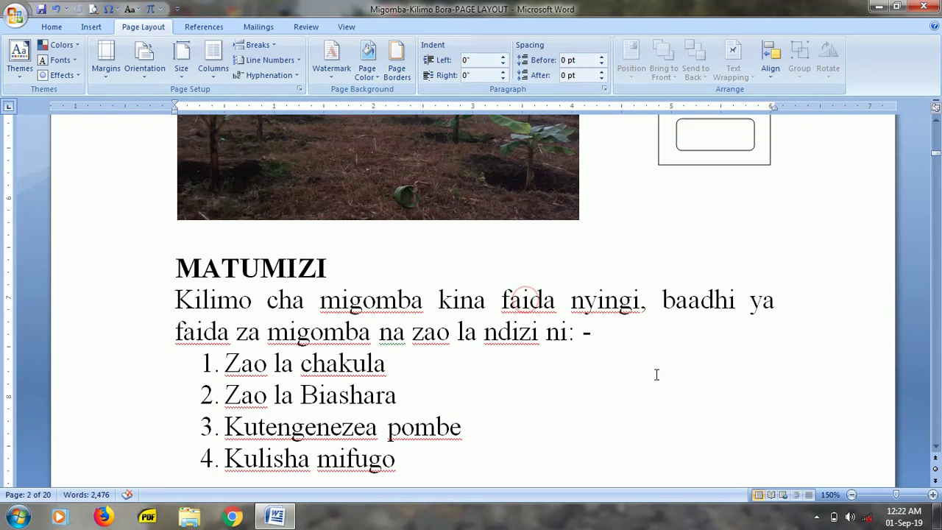